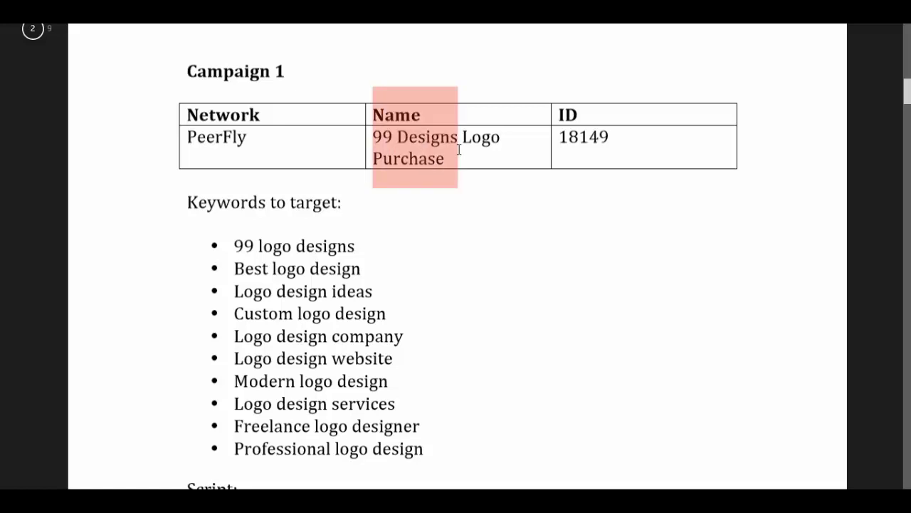
Review Campaign 1's network, offer name and ID, and its list of logo design keywords to target.
click(417, 235)
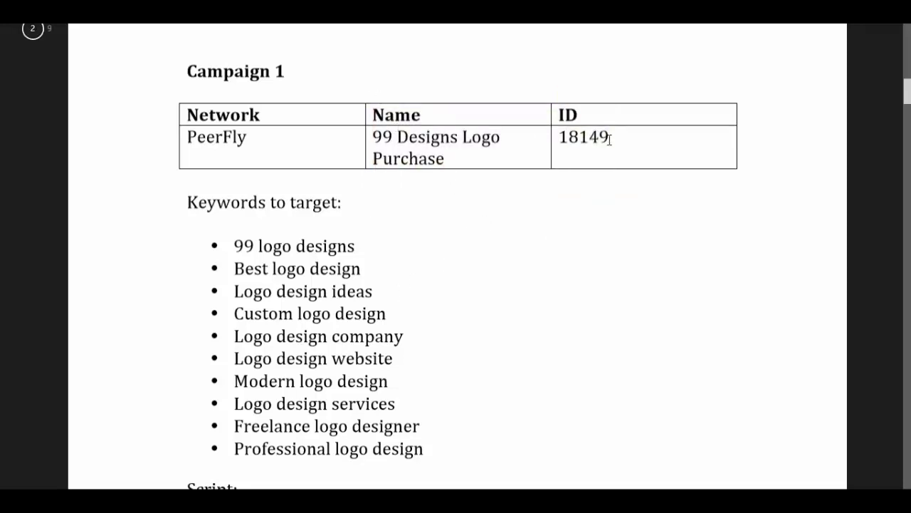
scroll(612, 147, right, 2)
scroll(601, 160, up, 2)
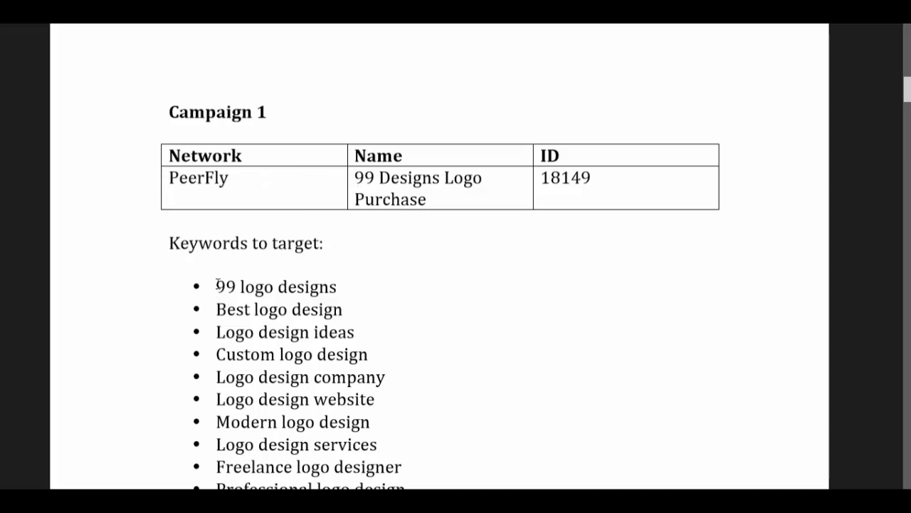
drag(218, 286, 315, 471)
click(391, 401)
drag(219, 287, 406, 477)
click(286, 383)
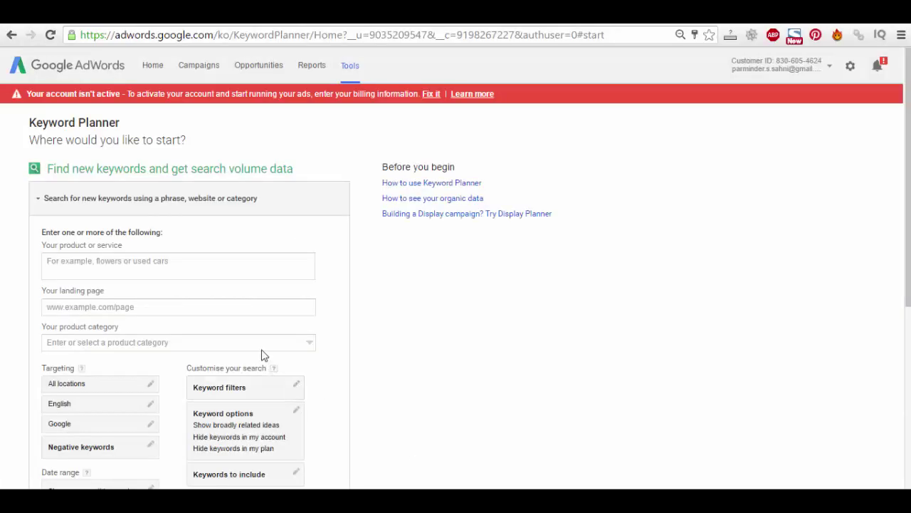
Enter "logo design" as the product or service in Google AdWords Keyword Planner.
click(189, 265)
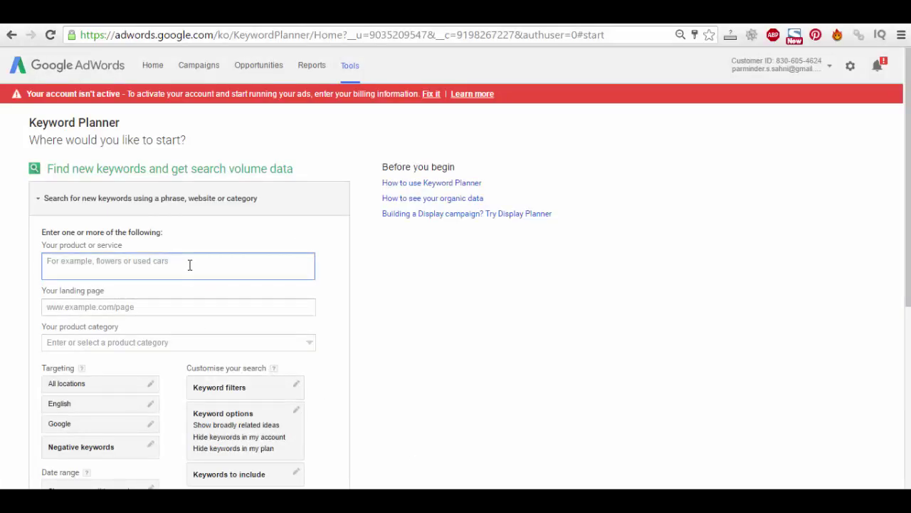
text(logo design)
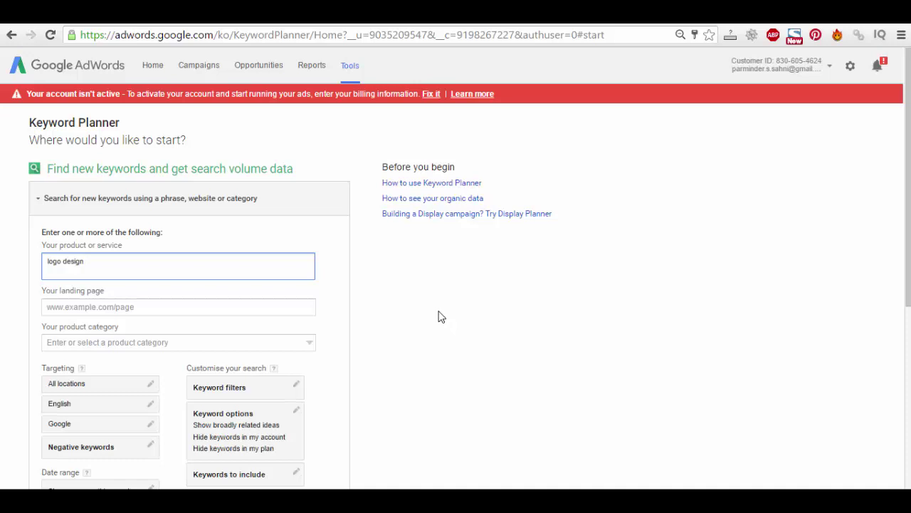
click(146, 386)
click(156, 423)
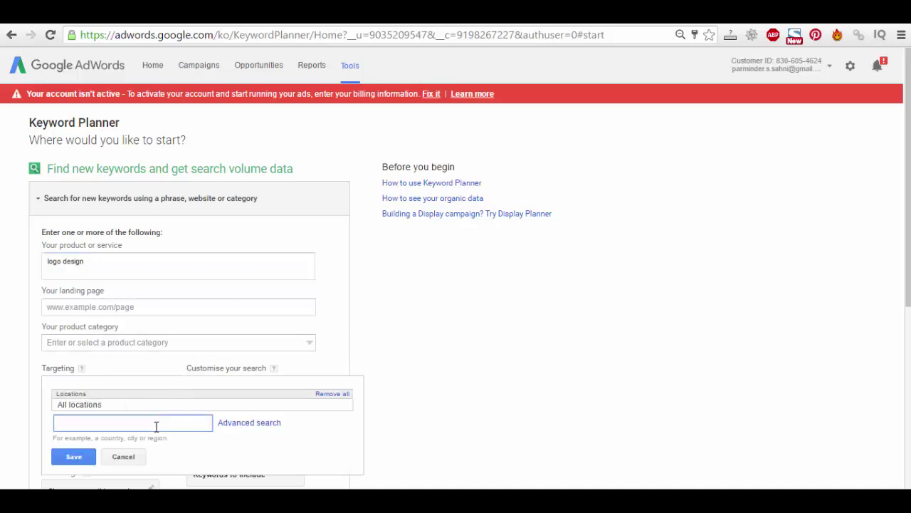
click(441, 320)
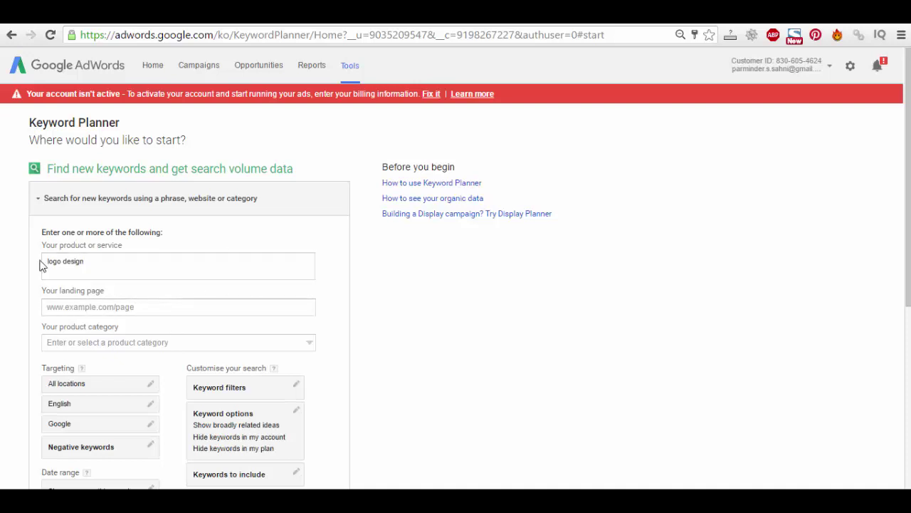
drag(63, 262, 94, 262)
click(96, 263)
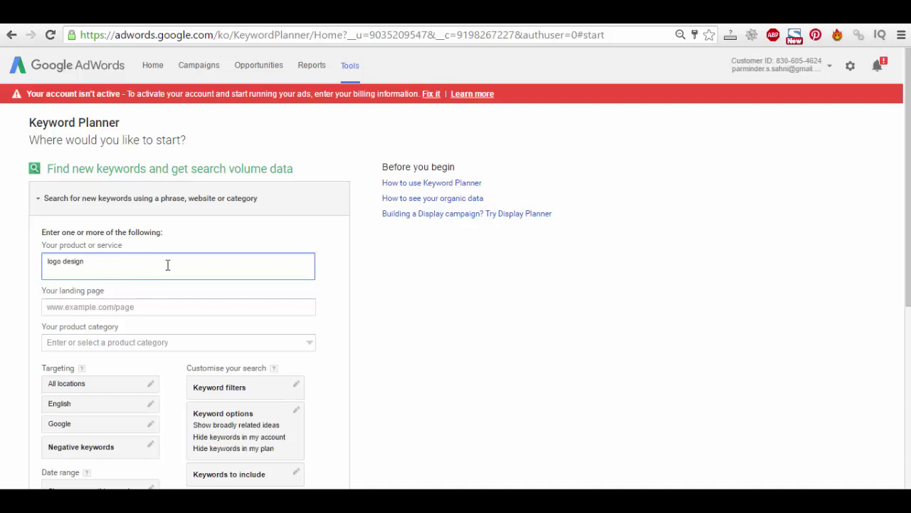
Set the targeting location to United States and save it.
click(152, 384)
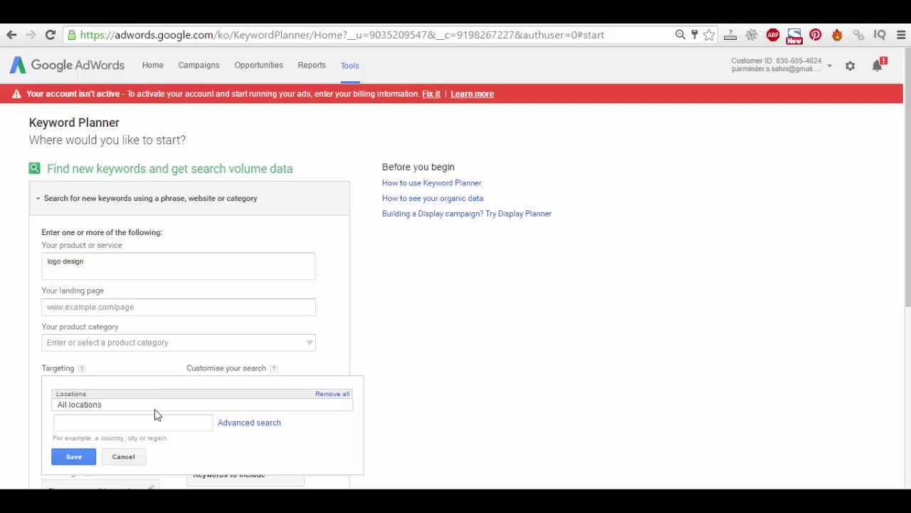
click(155, 415)
text(united)
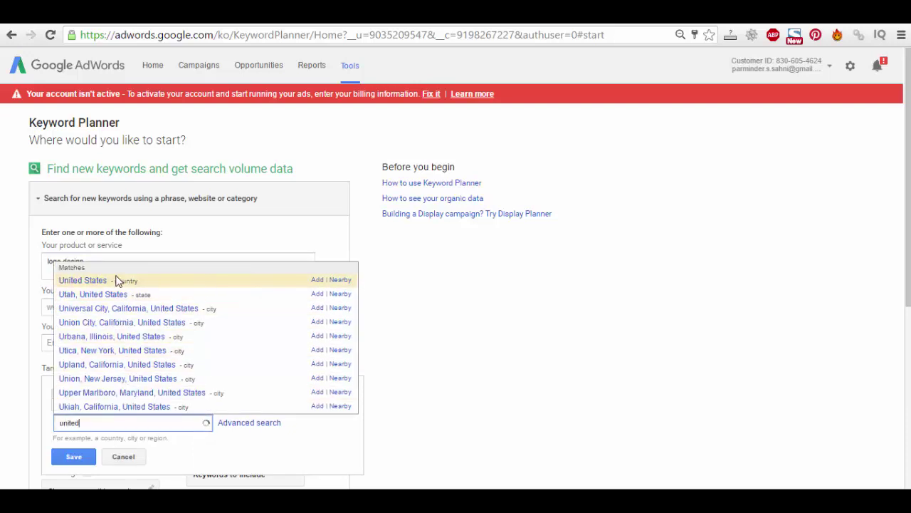
click(70, 282)
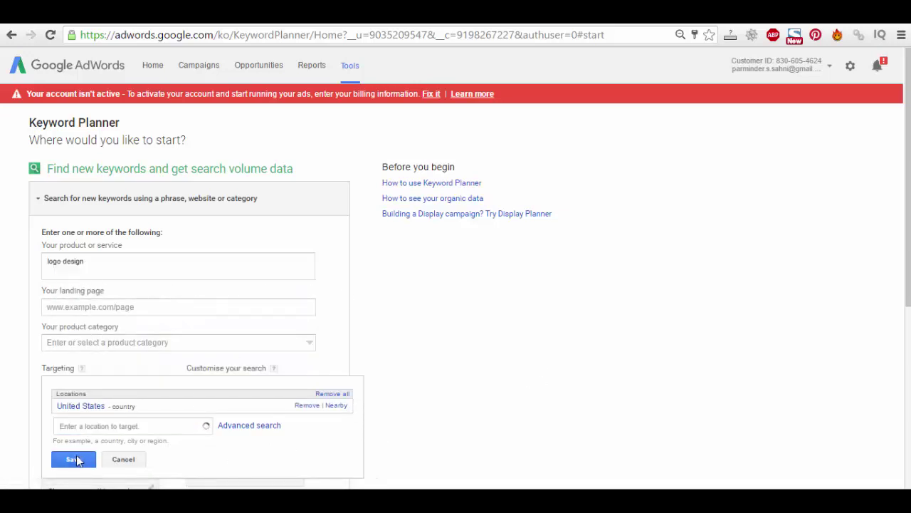
click(74, 459)
Get ideas for "logo design" and show them as individual keyword ideas instead of ad groups.
scroll(343, 407, down, 2)
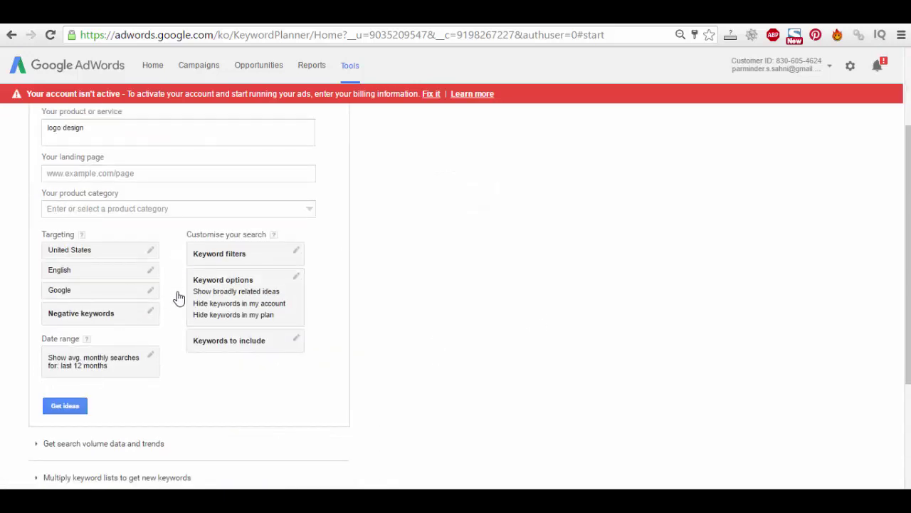
click(67, 407)
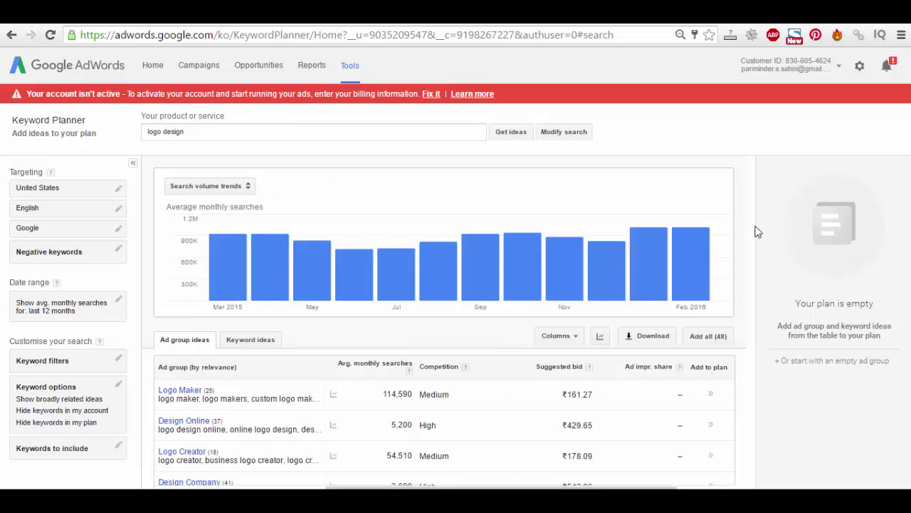
click(239, 341)
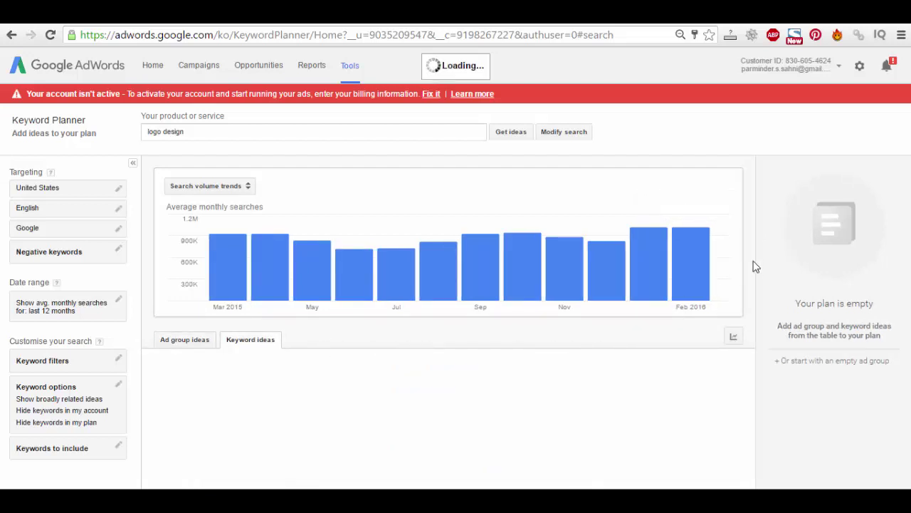
Examine the average monthly searches, competition and suggested bids of the keyword ideas for "logo design".
scroll(349, 462, down, 2)
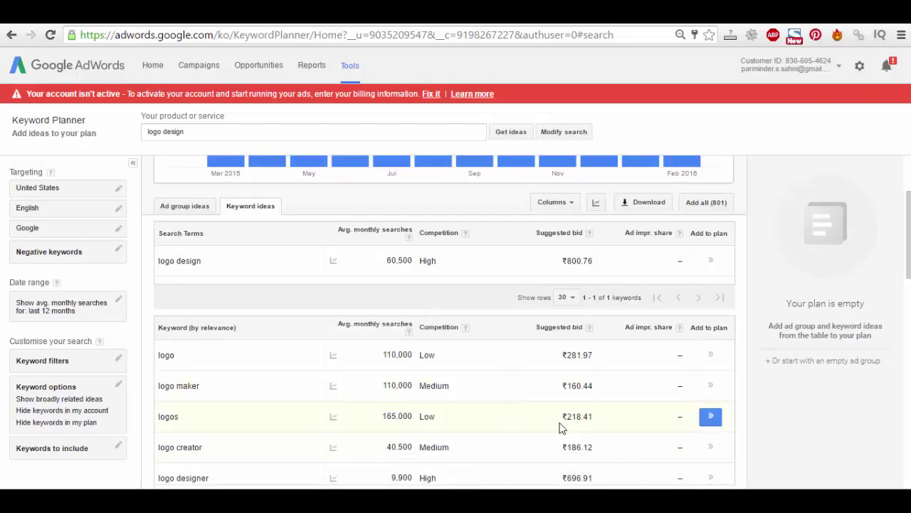
scroll(401, 287, down, 3)
mouse_move(333, 431)
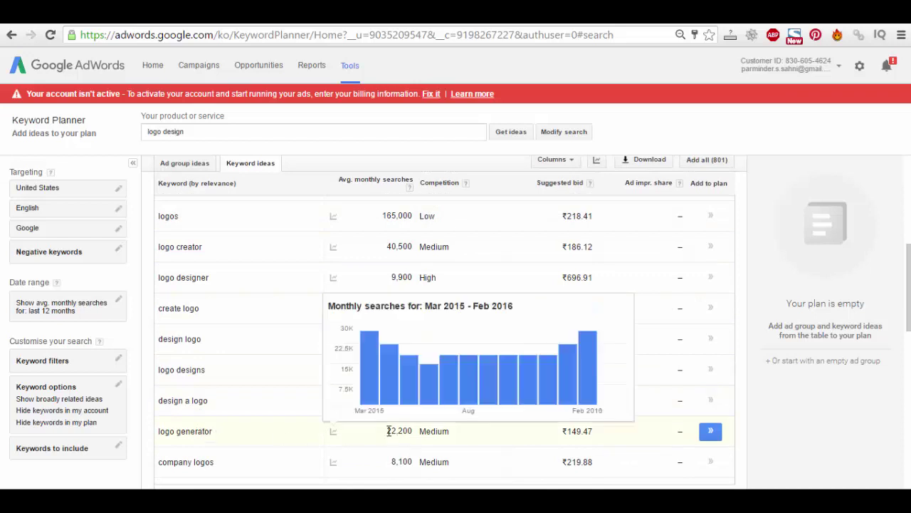
scroll(306, 420, down, 2)
scroll(306, 413, down, 1)
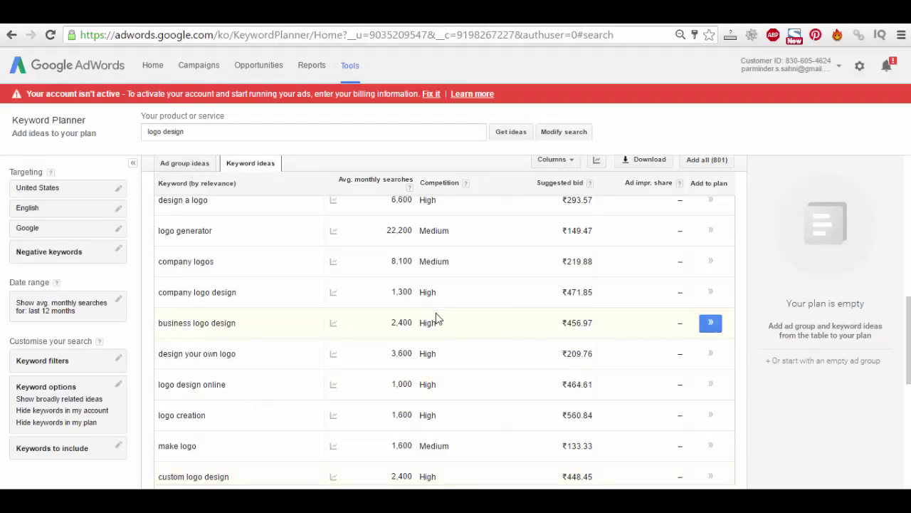
scroll(354, 363, up, 2)
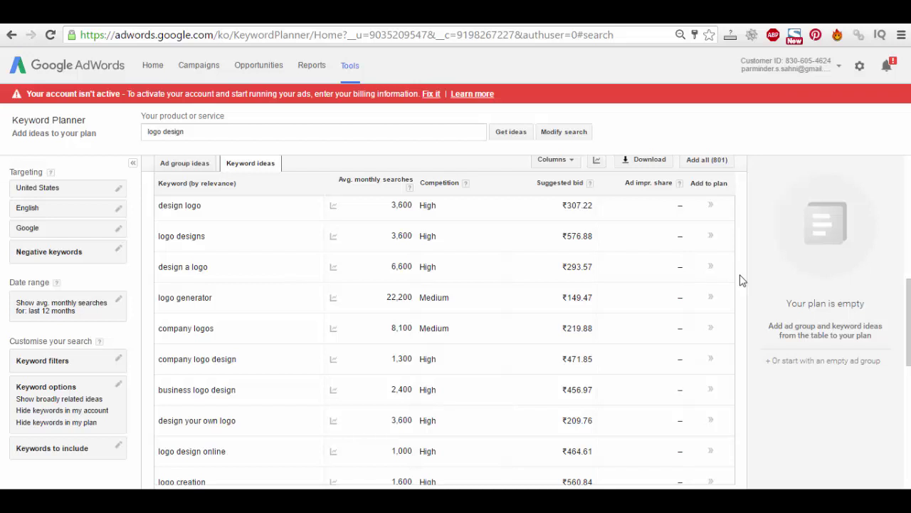
scroll(740, 280, down, 1)
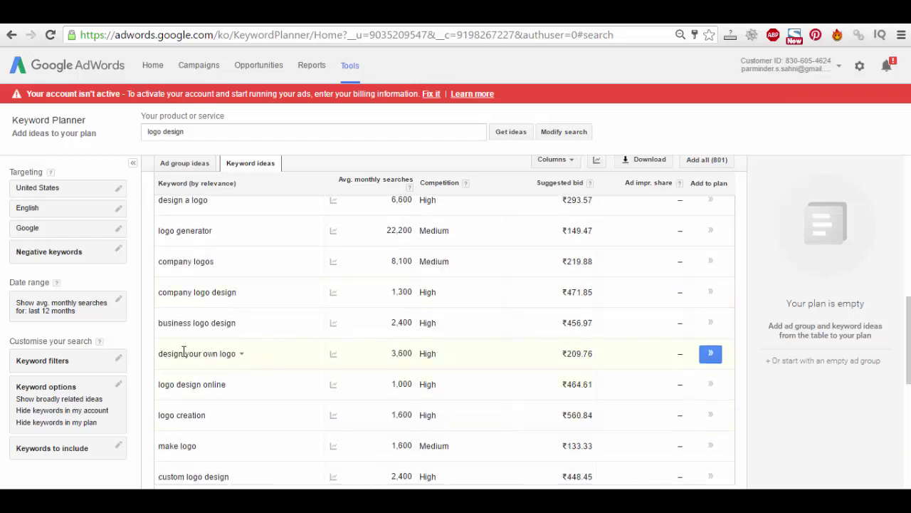
scroll(212, 410, down, 1)
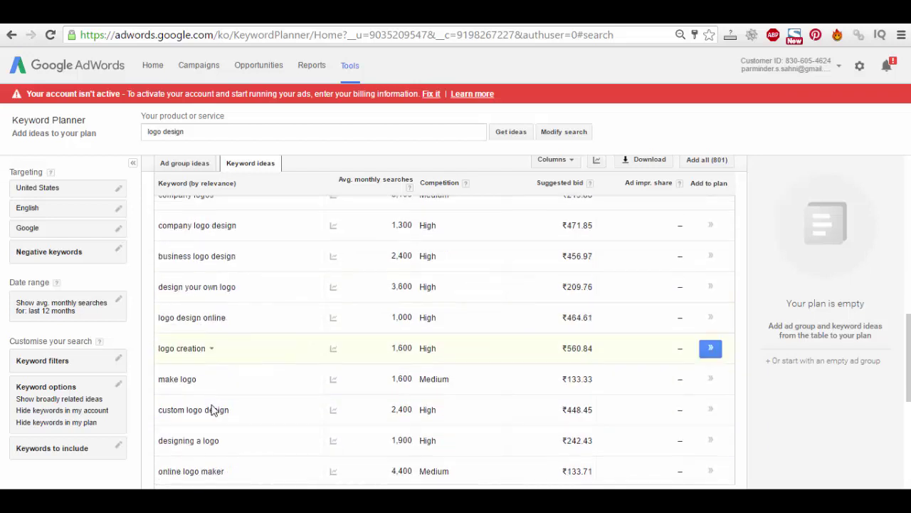
scroll(233, 432, down, 1)
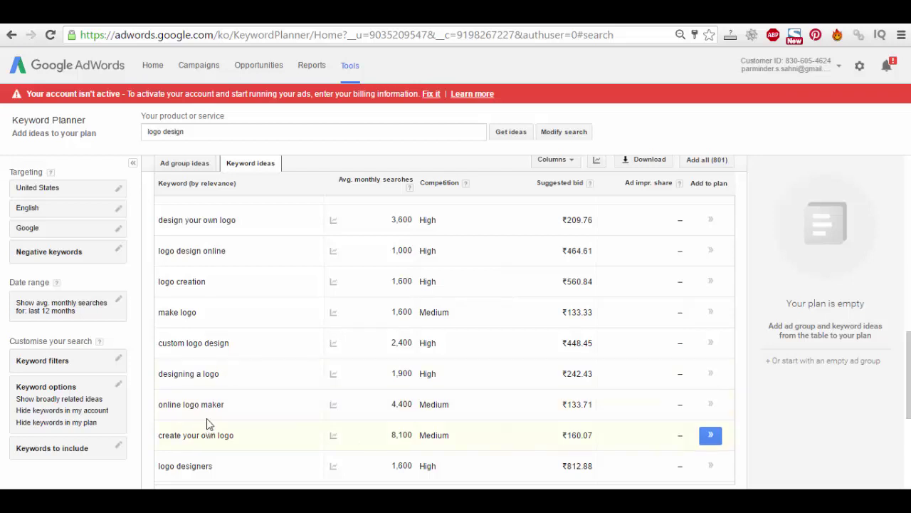
scroll(216, 445, down, 2)
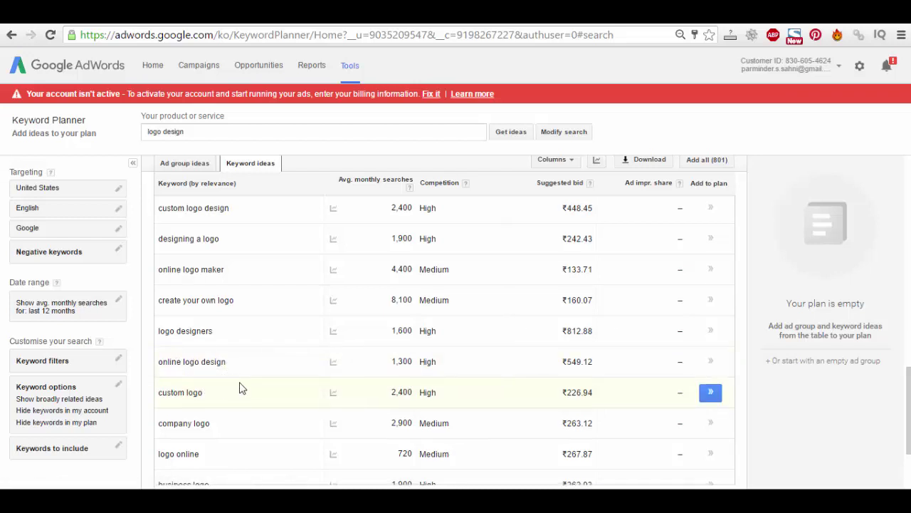
scroll(240, 386, down, 2)
scroll(253, 409, up, 10)
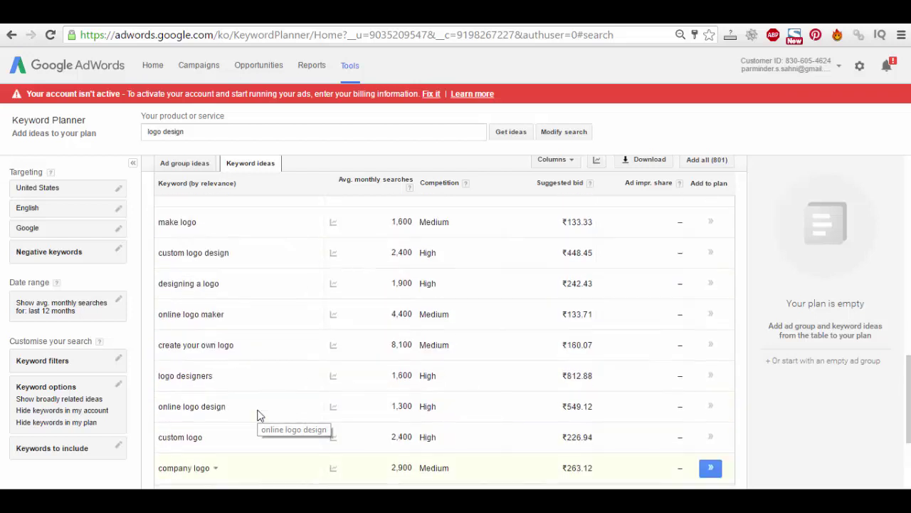
Change the product or service to "buy logo design" and get new keyword ideas.
click(206, 134)
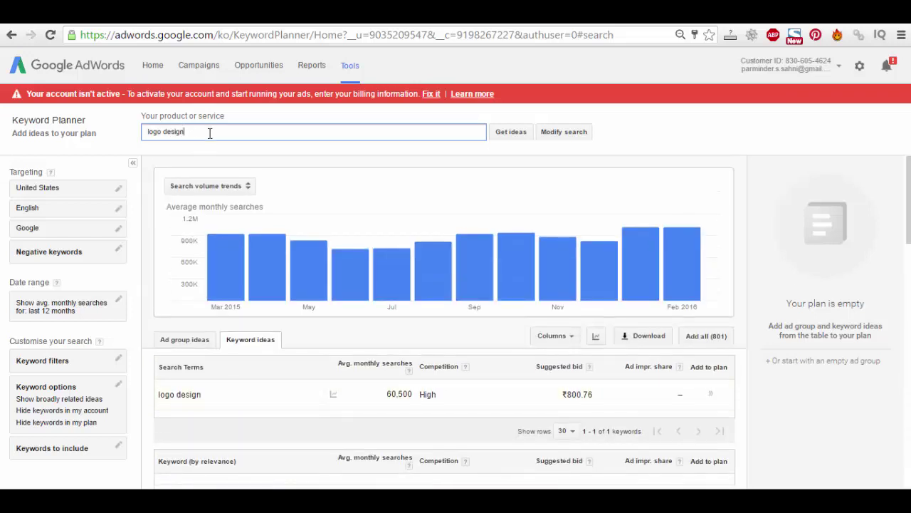
text(buy)
click(511, 135)
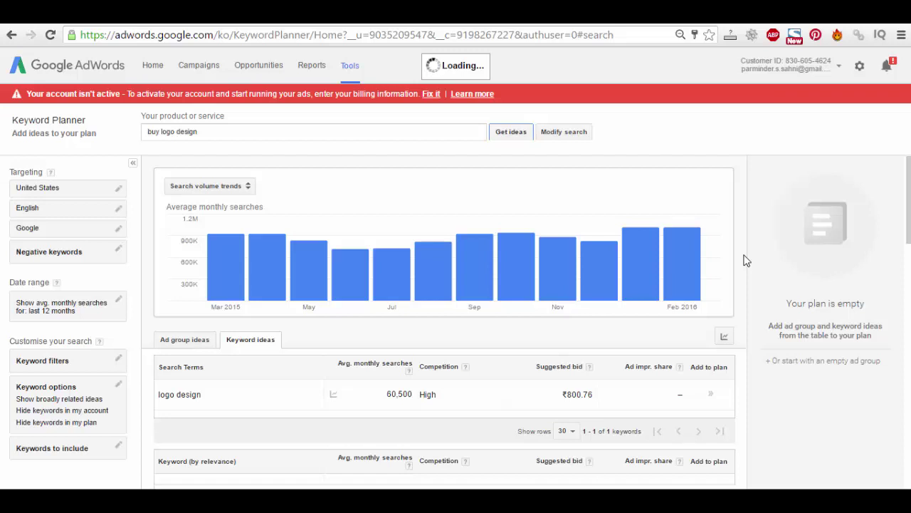
scroll(746, 260, down, 2)
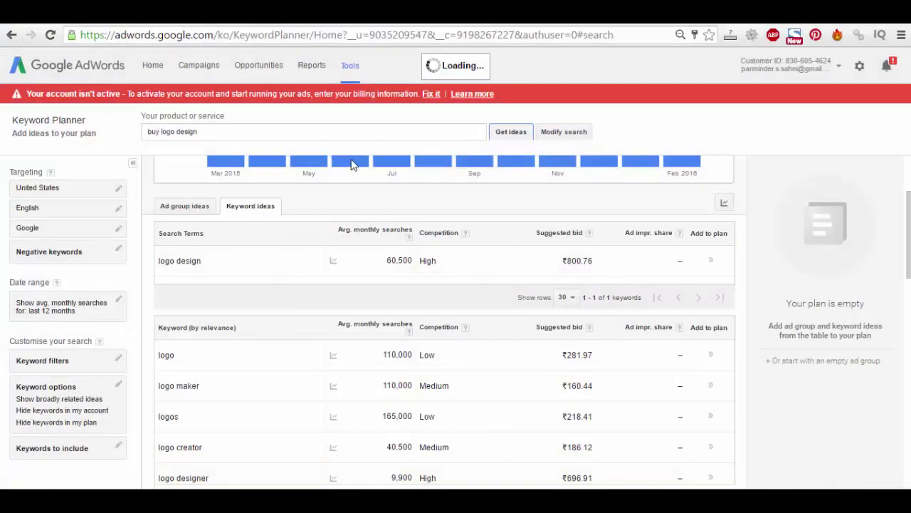
Switch to Bing Ads and view the All Campaigns page with its option for creating a campaign.
click(75, 23)
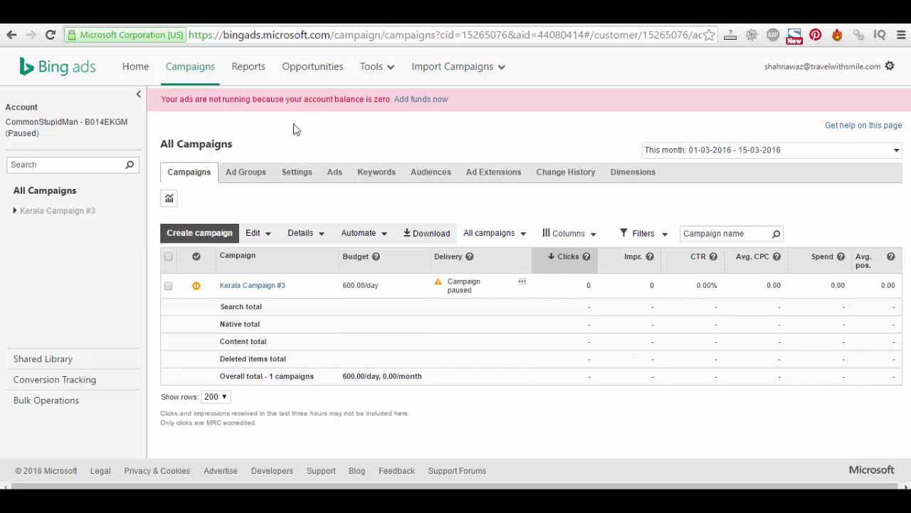
click(190, 238)
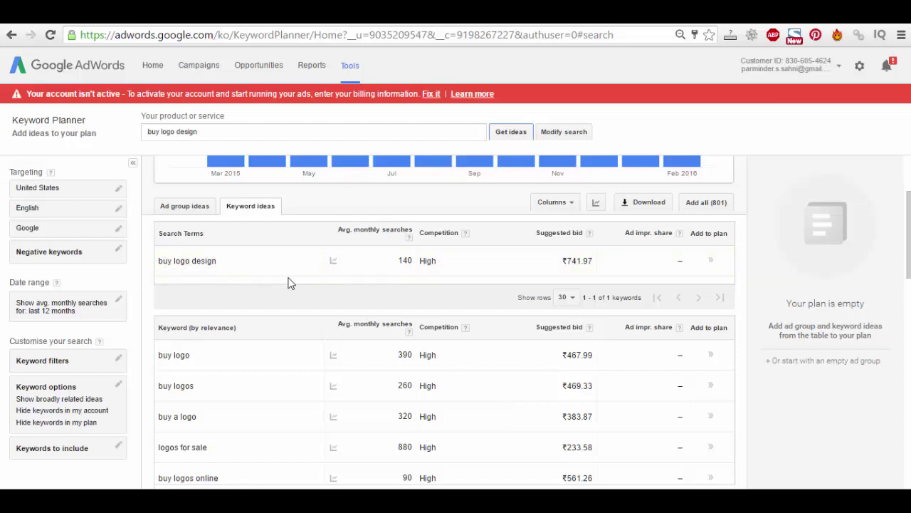
Return to Keyword Planner and examine the search volumes, competition and suggested bids of the "buy logo design" keyword ideas.
scroll(307, 302, down, 1)
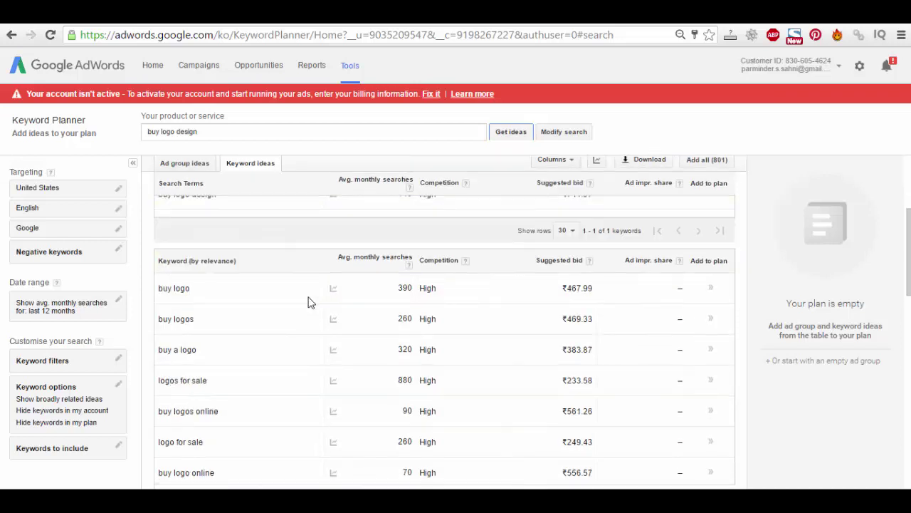
scroll(279, 331, down, 1)
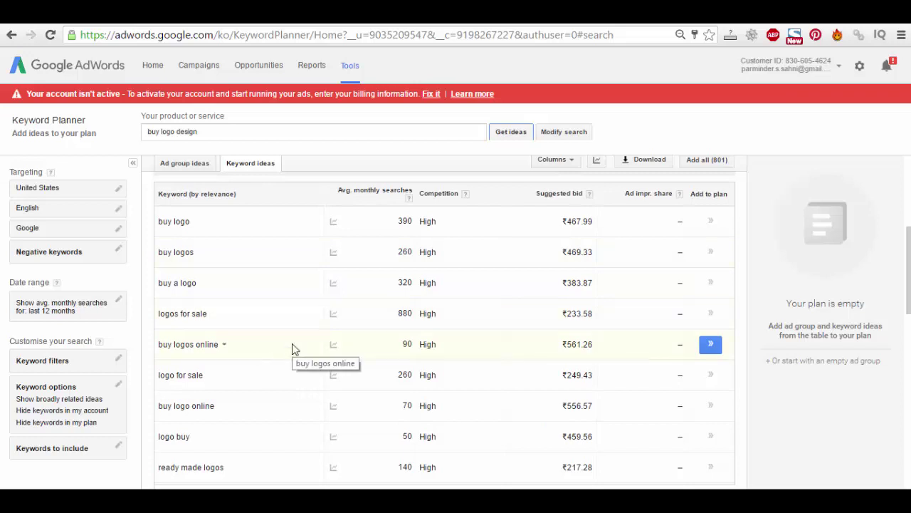
scroll(318, 383, down, 2)
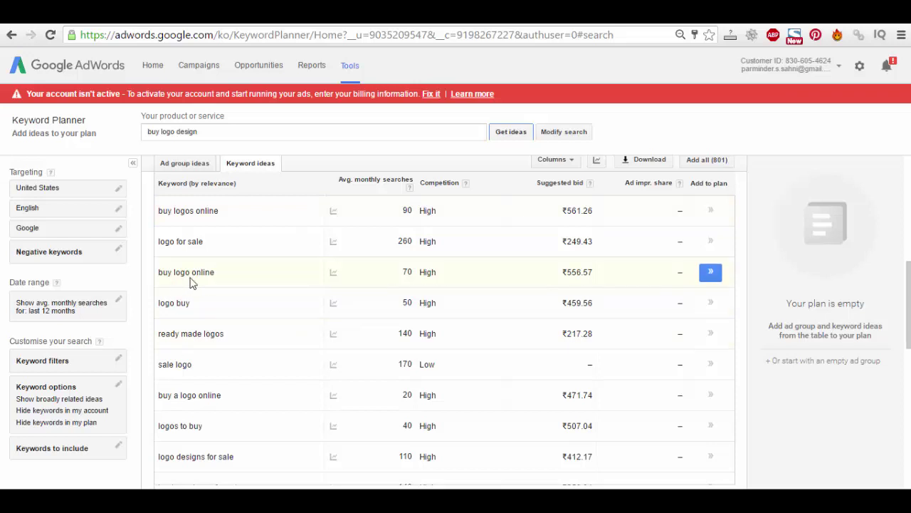
scroll(234, 284, up, 1)
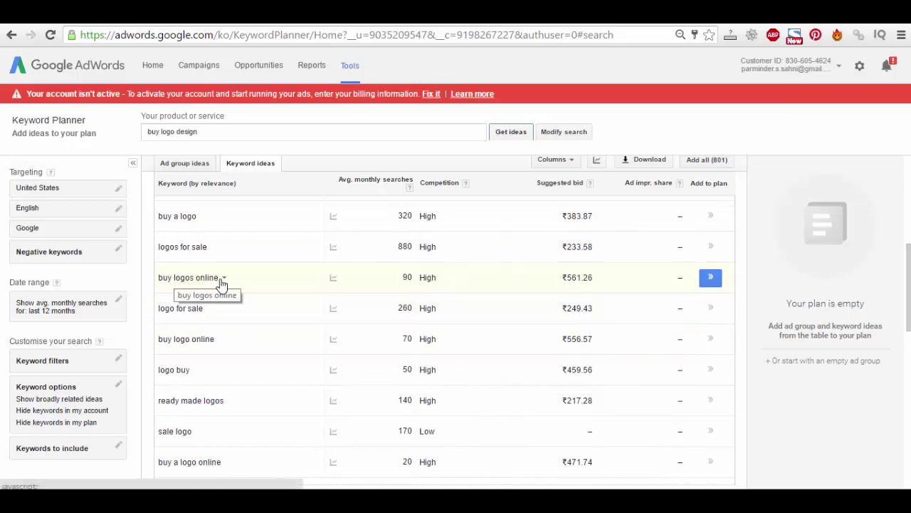
scroll(188, 279, up, 1)
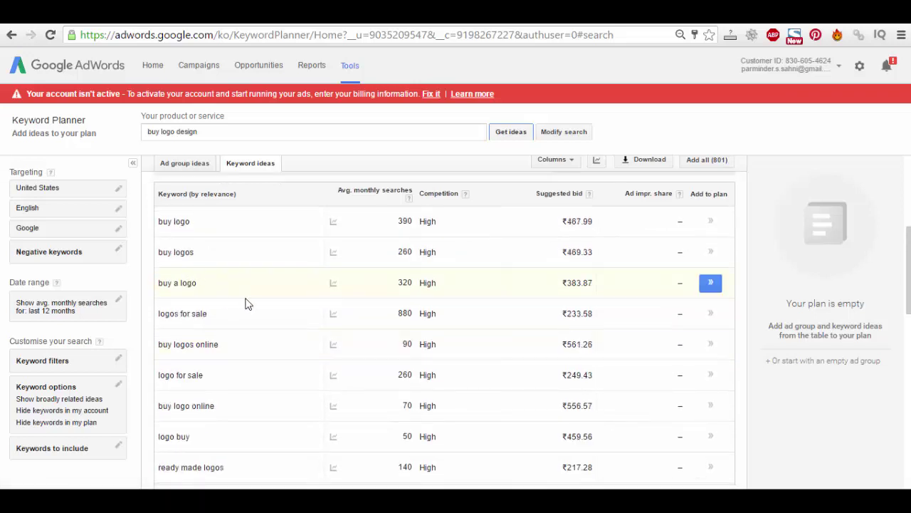
scroll(249, 335, down, 3)
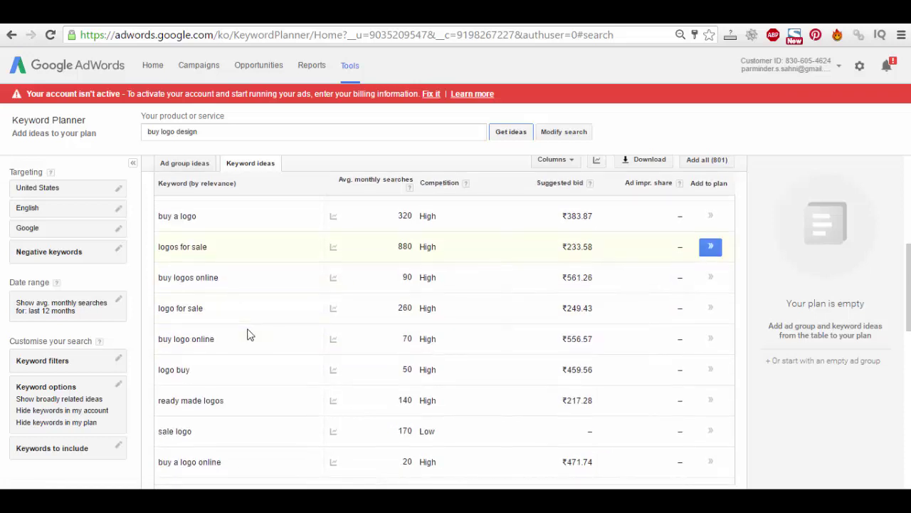
scroll(249, 335, down, 1)
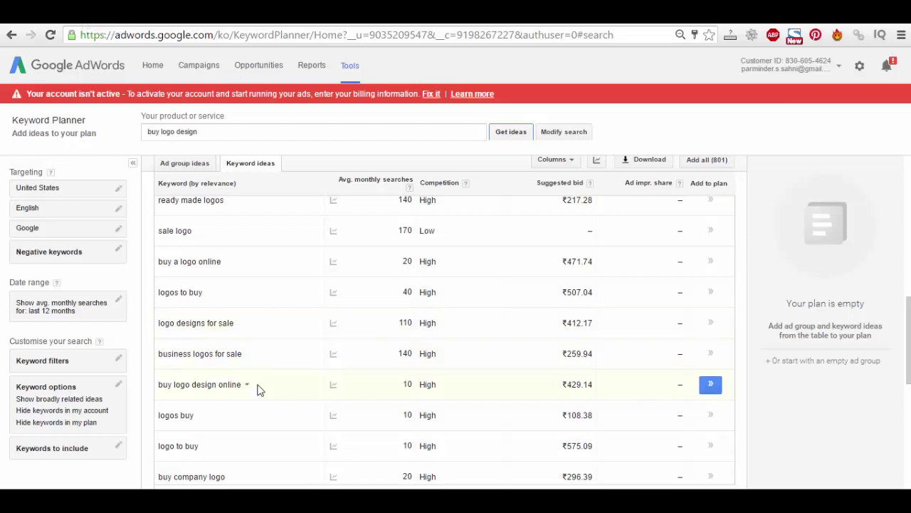
Switch from the keyword ideas to the Bing Ads campaign creation form and name the campaign "Log Design".
scroll(258, 388, down, 3)
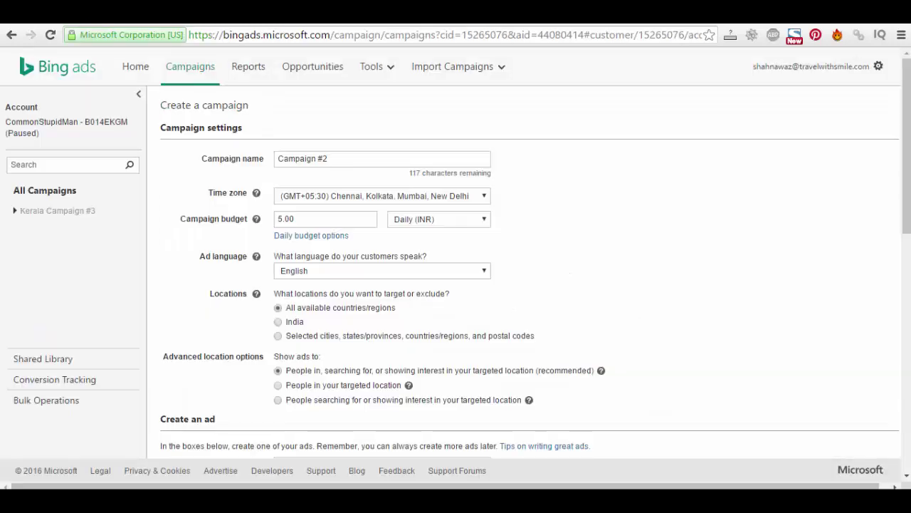
drag(339, 163, 230, 169)
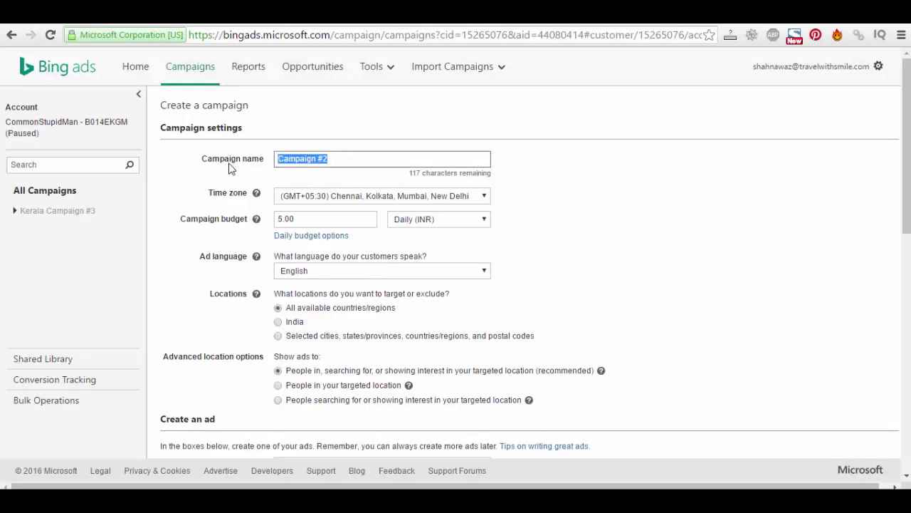
text(Log D)
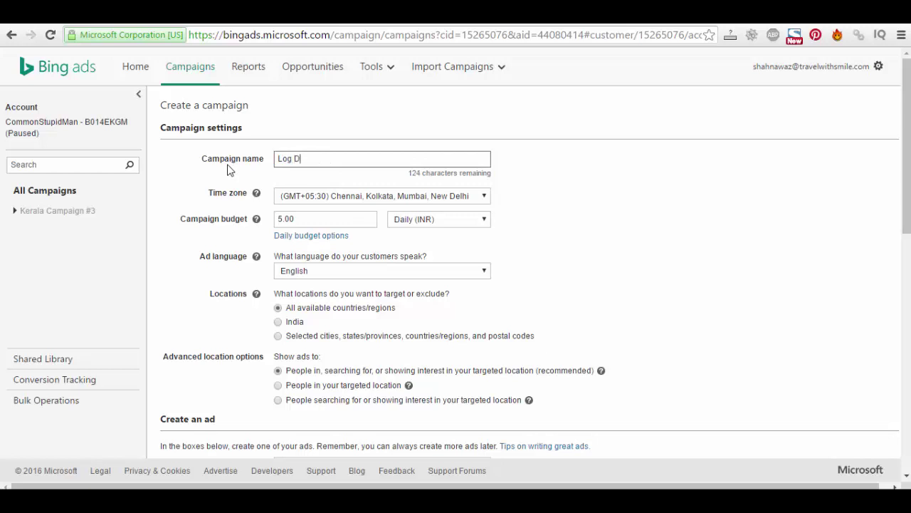
text(signginign)
Examine the available time zones and the daily and monthly budget options in the campaign settings.
click(435, 197)
click(603, 235)
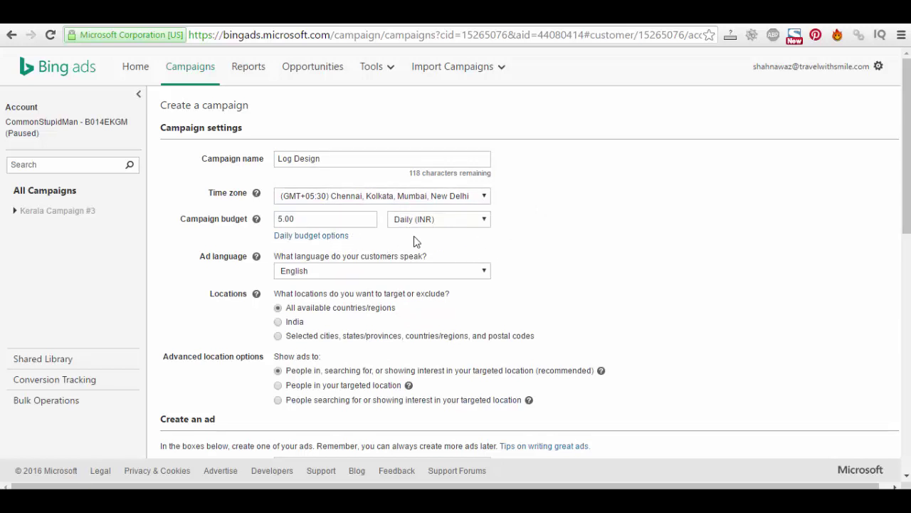
click(415, 222)
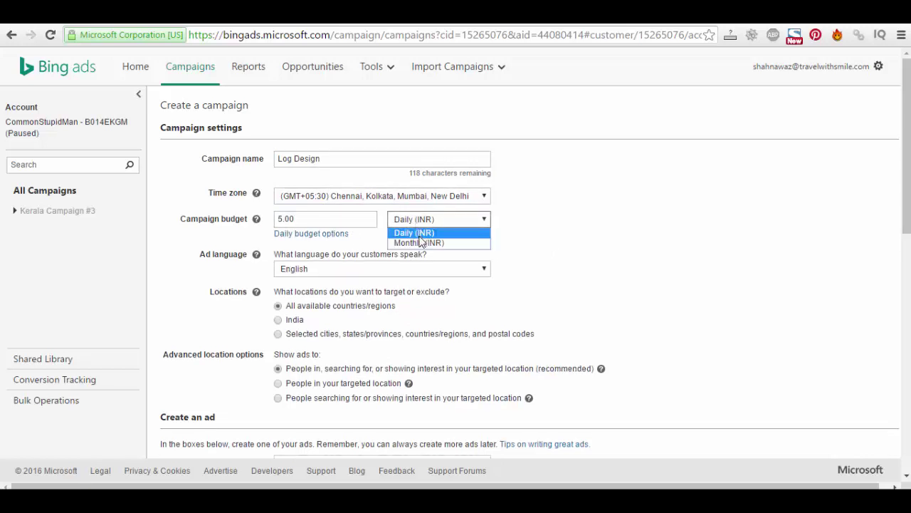
click(557, 253)
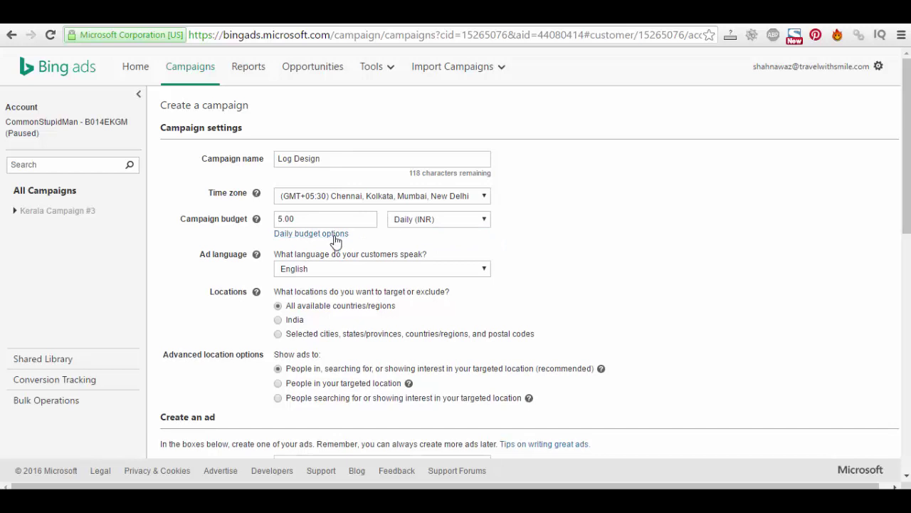
click(460, 223)
click(538, 232)
click(285, 219)
click(569, 264)
click(409, 225)
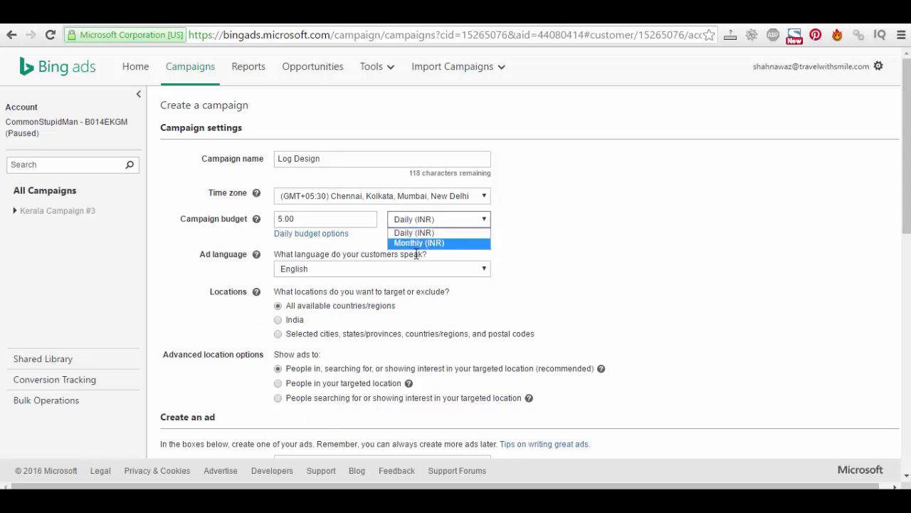
click(600, 247)
Try entering the campaign budget as $5.00, and show ads only to people in your targeted location.
click(304, 221)
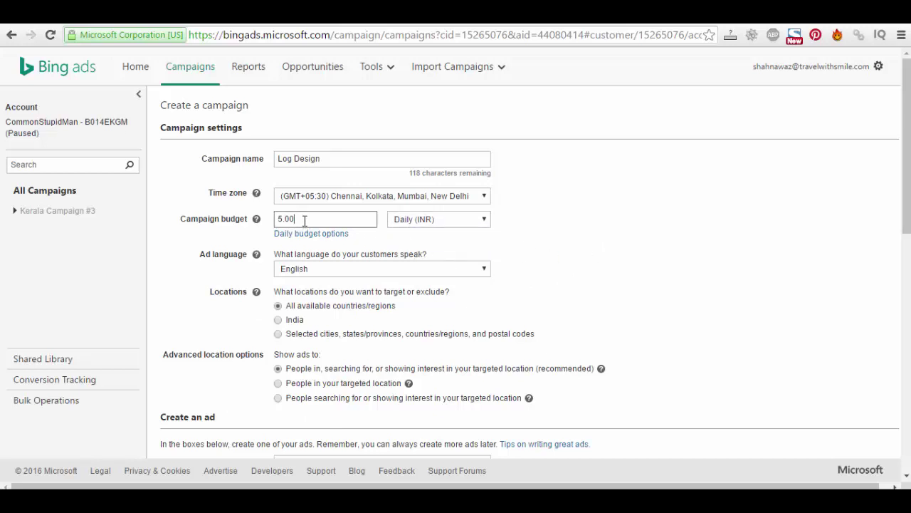
text($)
click(281, 384)
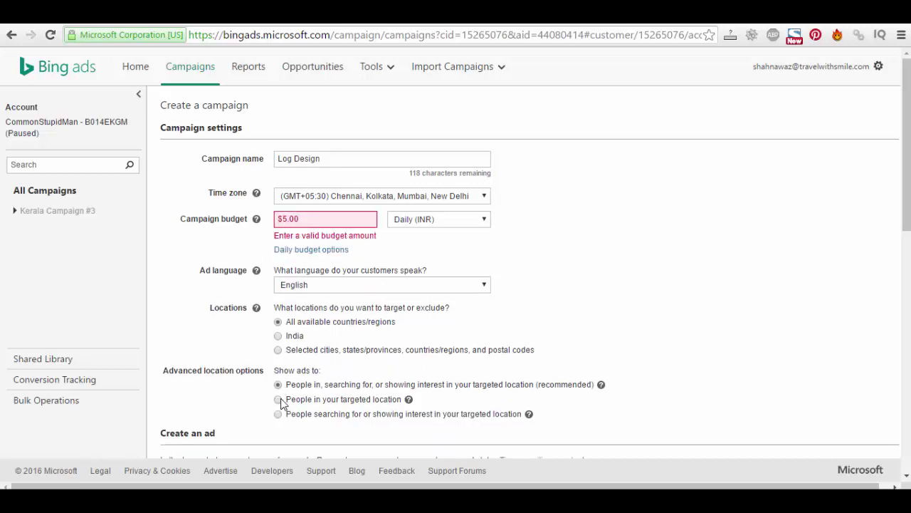
click(279, 399)
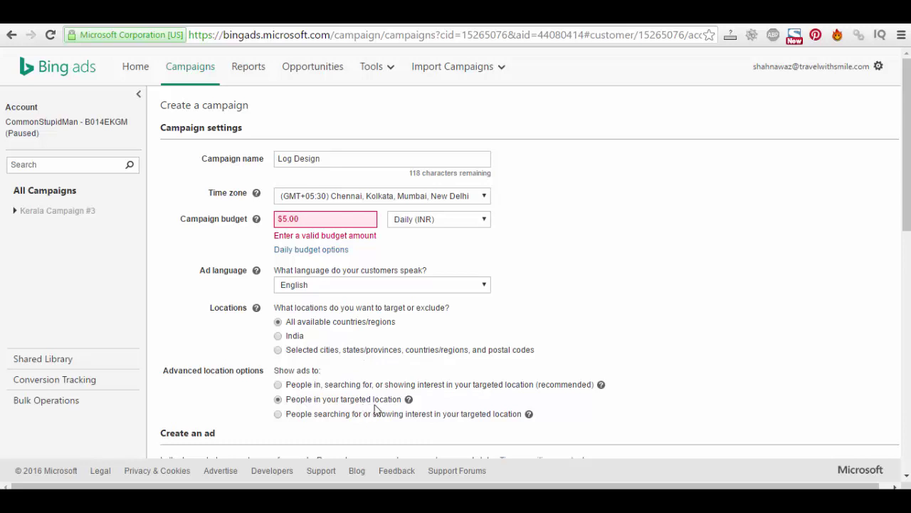
Remove the dollar sign and set the daily campaign budget to 300.00 INR.
click(282, 221)
key(BackSpace)
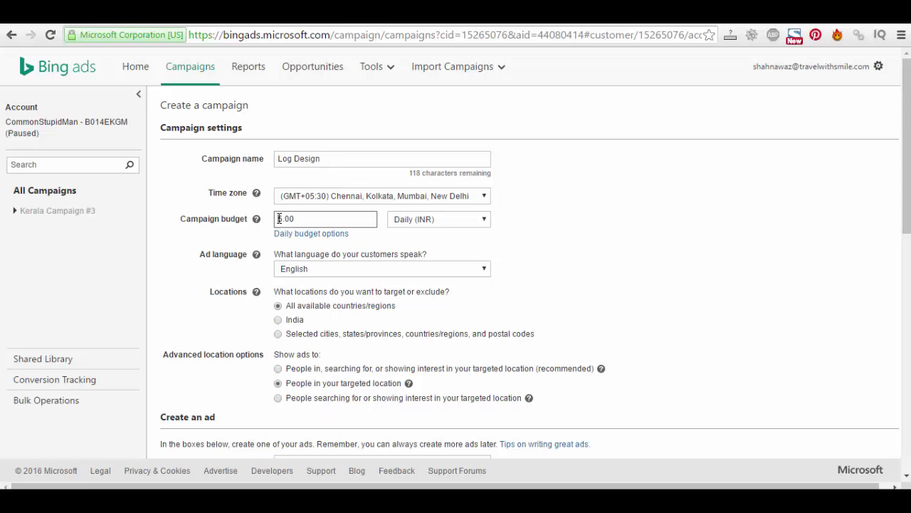
key(Delete)
text(10)
click(626, 325)
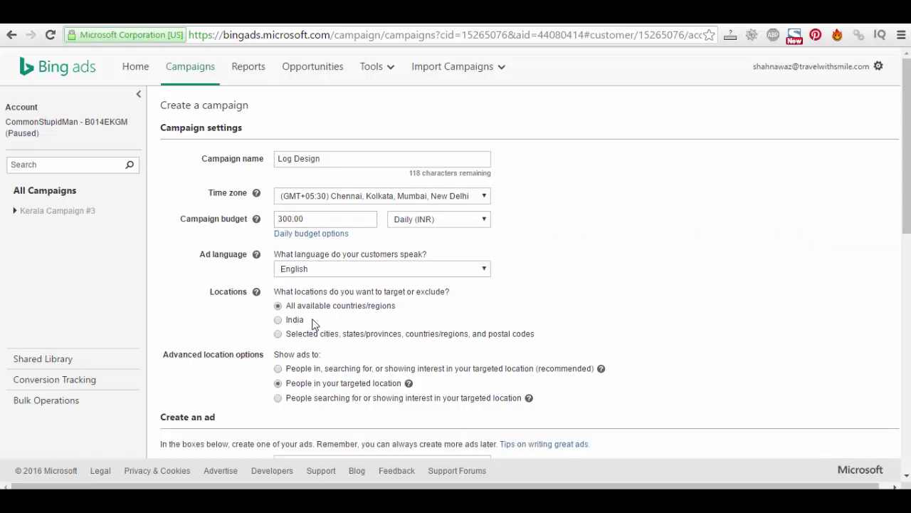
Restrict the campaign to selected locations and add United States (country/region) as a targeted location.
click(277, 334)
click(352, 375)
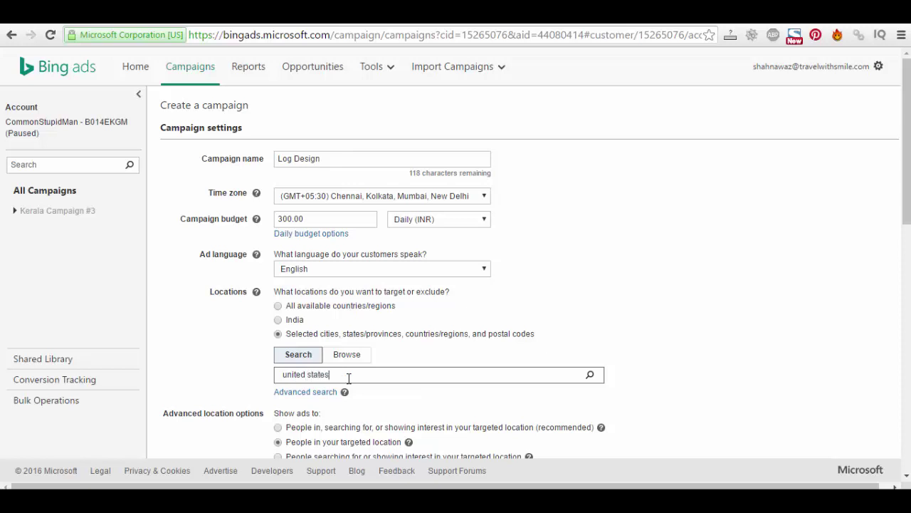
text(united states)
key(Return)
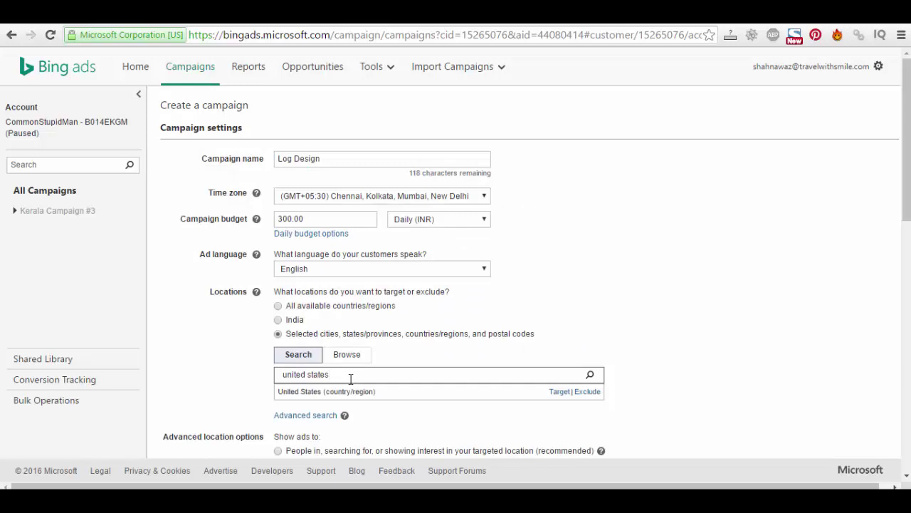
click(551, 392)
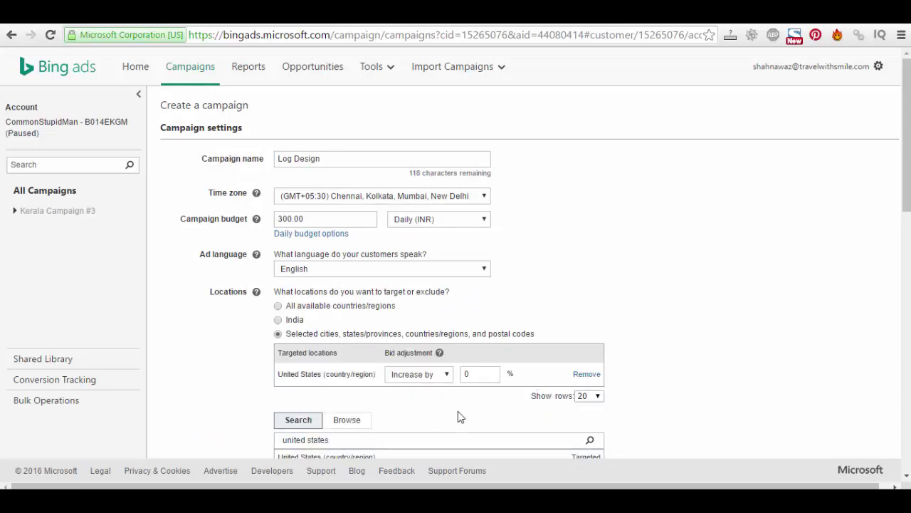
Review the campaign settings and browse the list of countries that can be targeted or excluded, returning to the location search.
scroll(707, 327, down, 2)
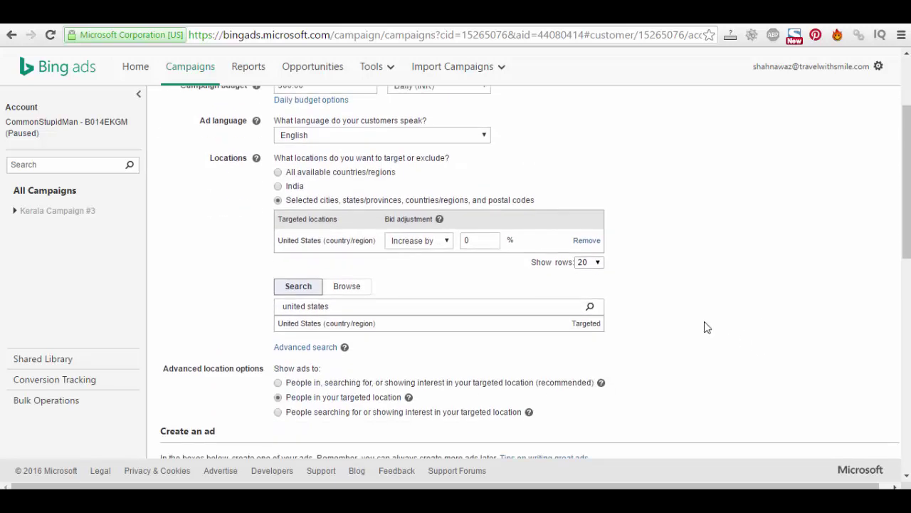
scroll(236, 271, up, 1)
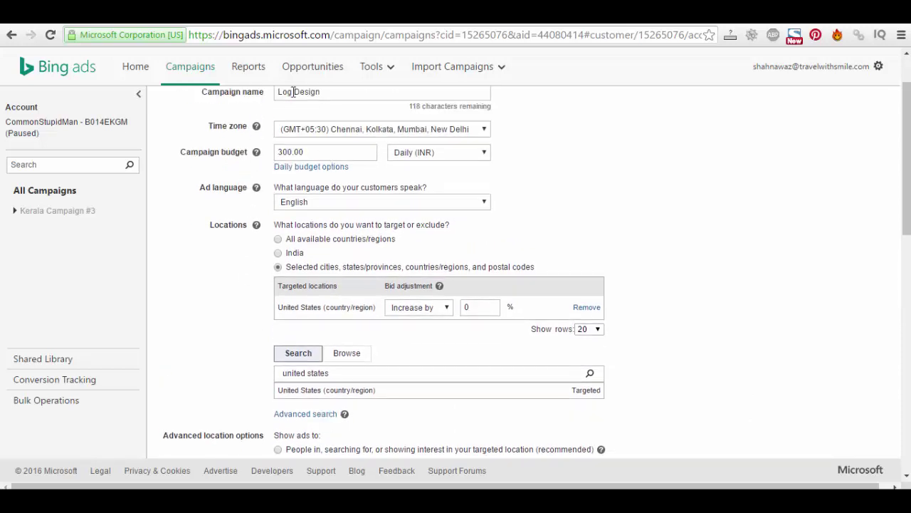
scroll(230, 350, down, 2)
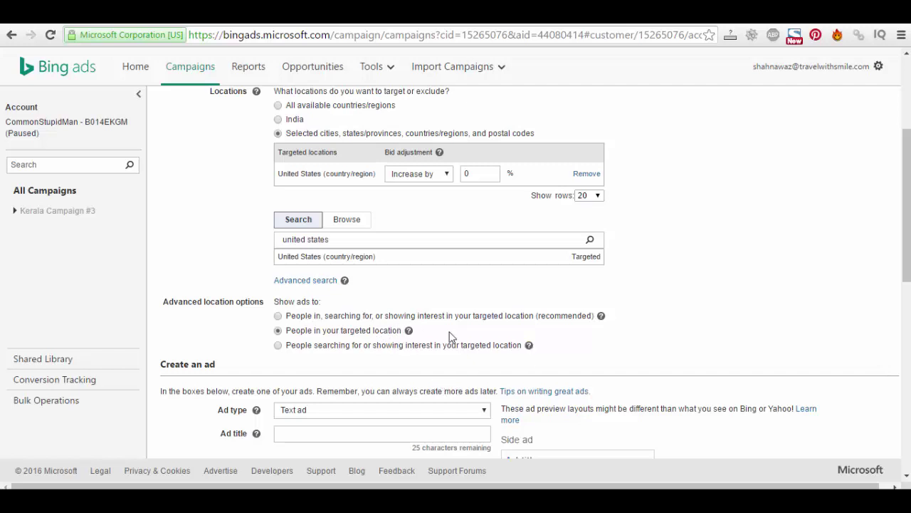
scroll(584, 335, up, 1)
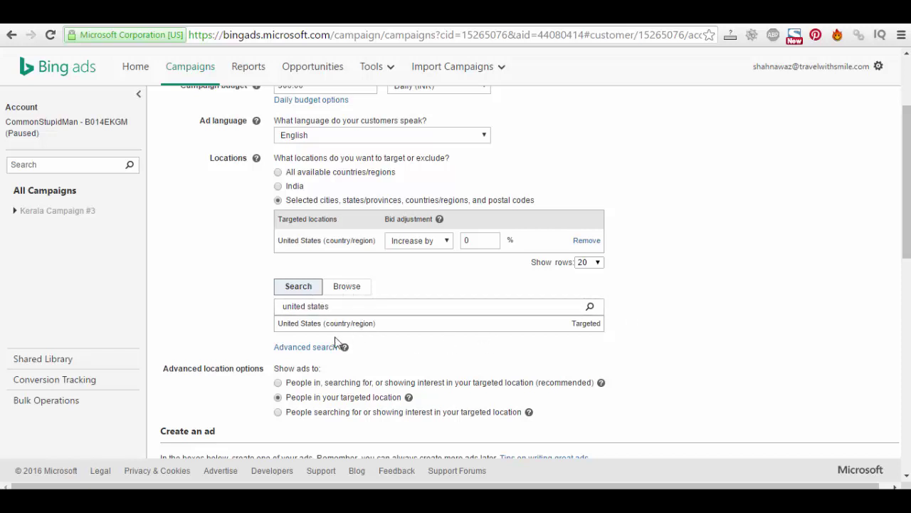
click(346, 288)
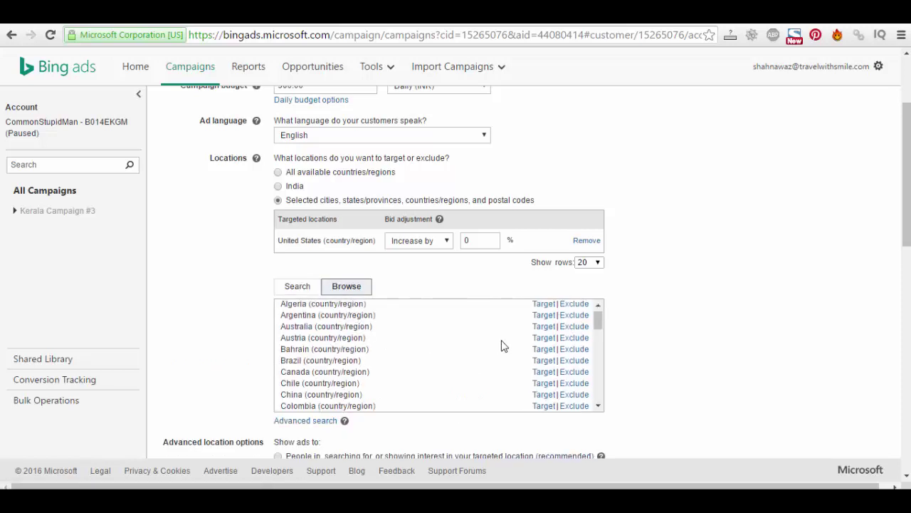
scroll(503, 346, down, 2)
scroll(501, 346, down, 12)
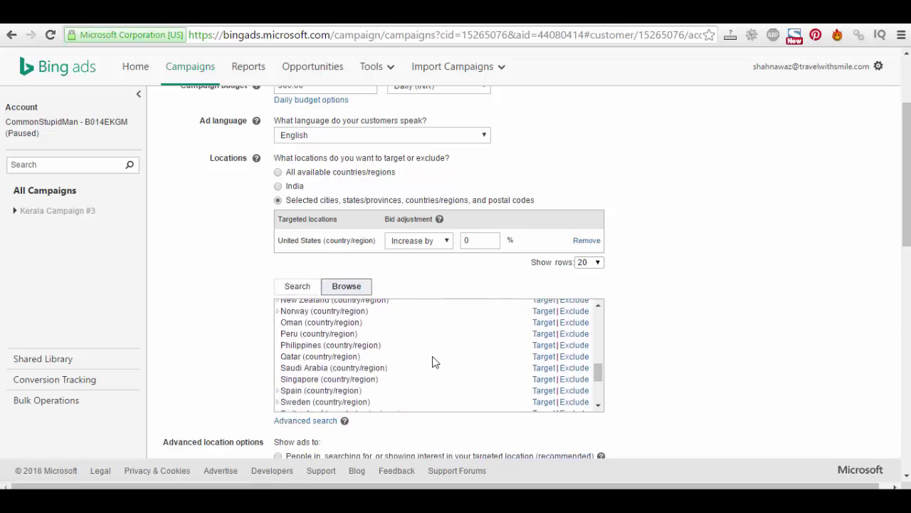
scroll(476, 355, down, 2)
scroll(476, 354, up, 6)
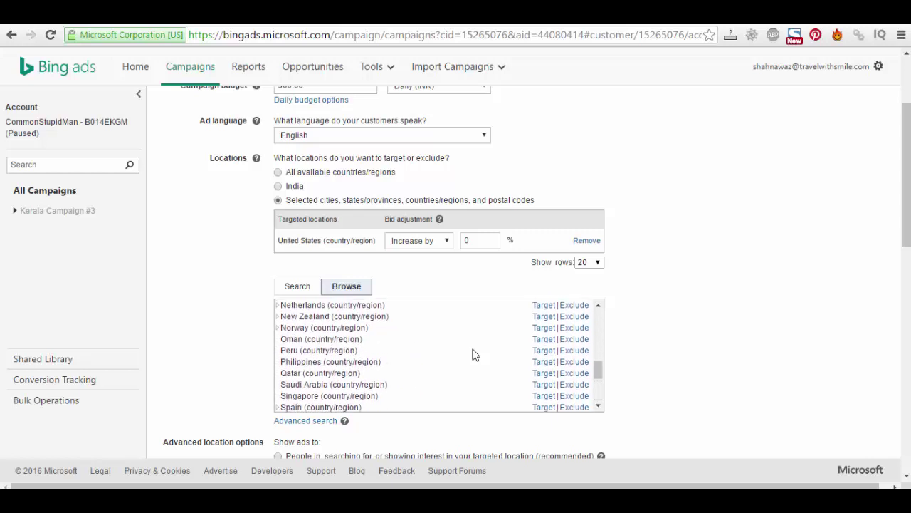
scroll(476, 354, up, 10)
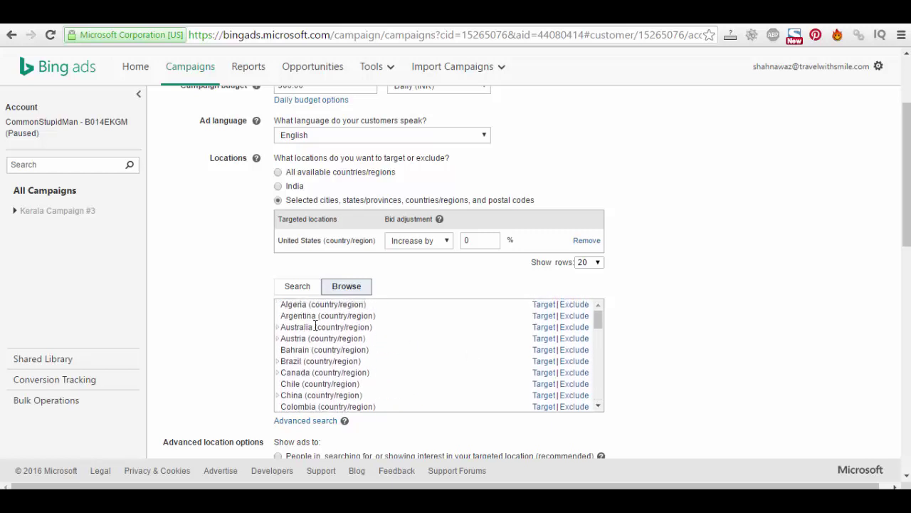
click(293, 288)
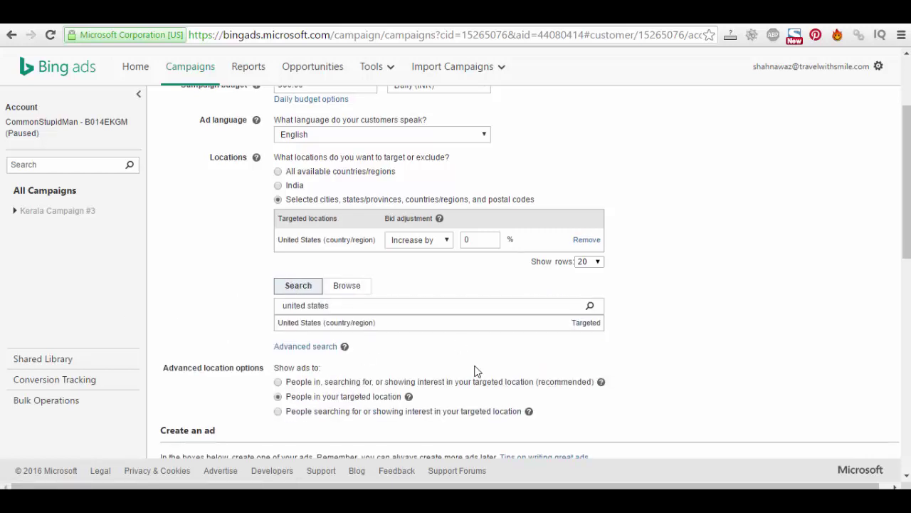
Check which ad types are offered in the Create an ad section.
scroll(322, 288, down, 3)
click(334, 280)
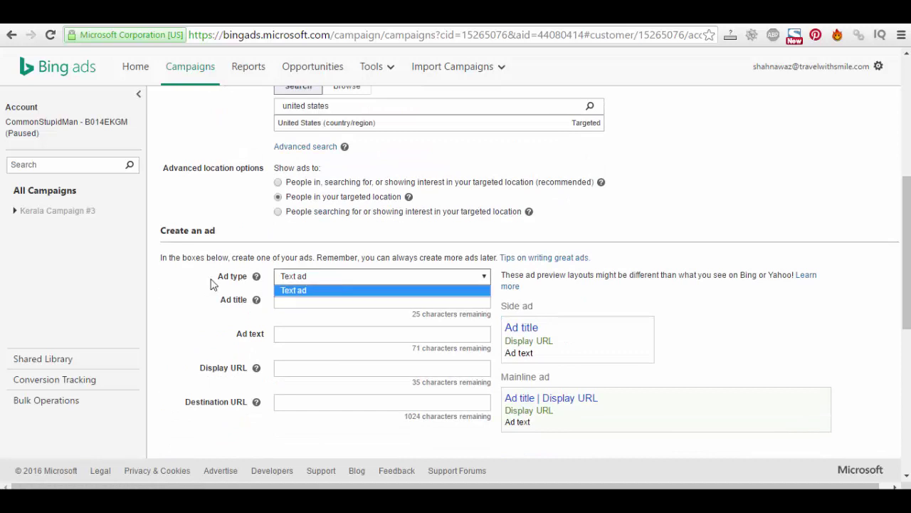
click(203, 285)
click(305, 282)
click(167, 316)
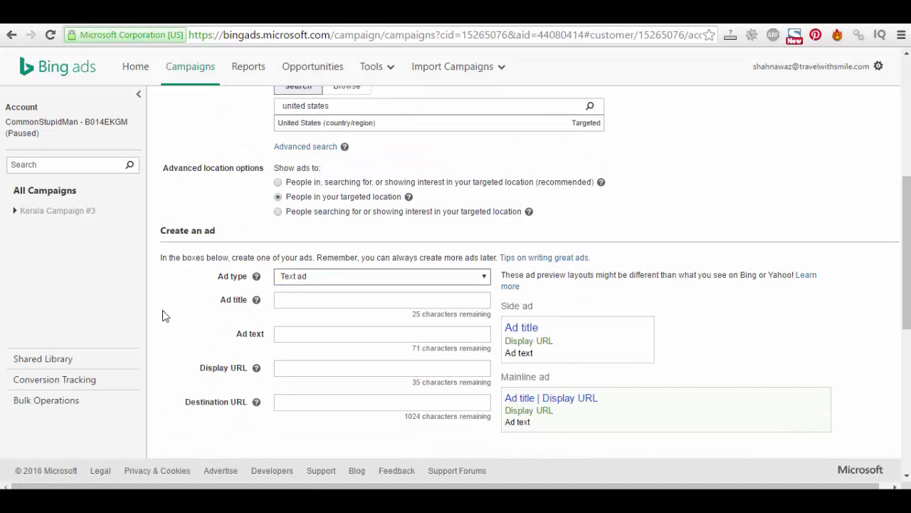
Enter "Get Your Logo Design" as the ad title.
click(324, 300)
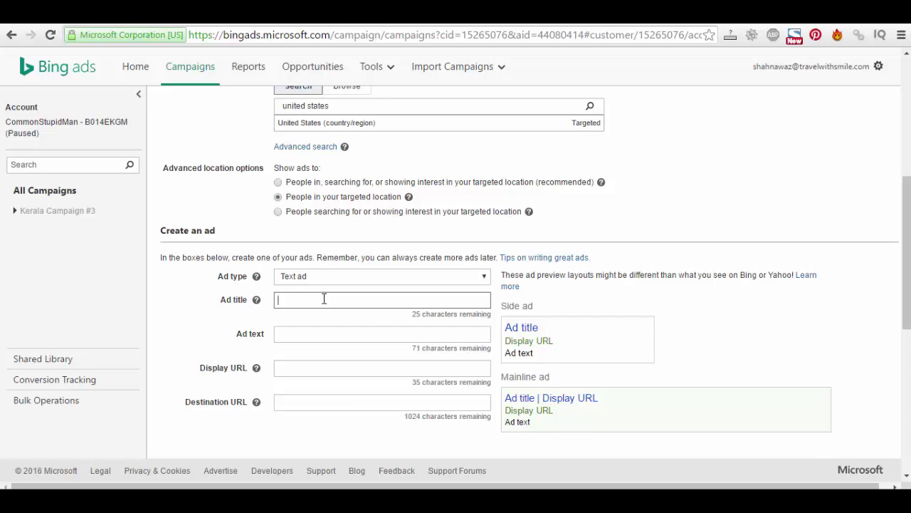
text(Get )
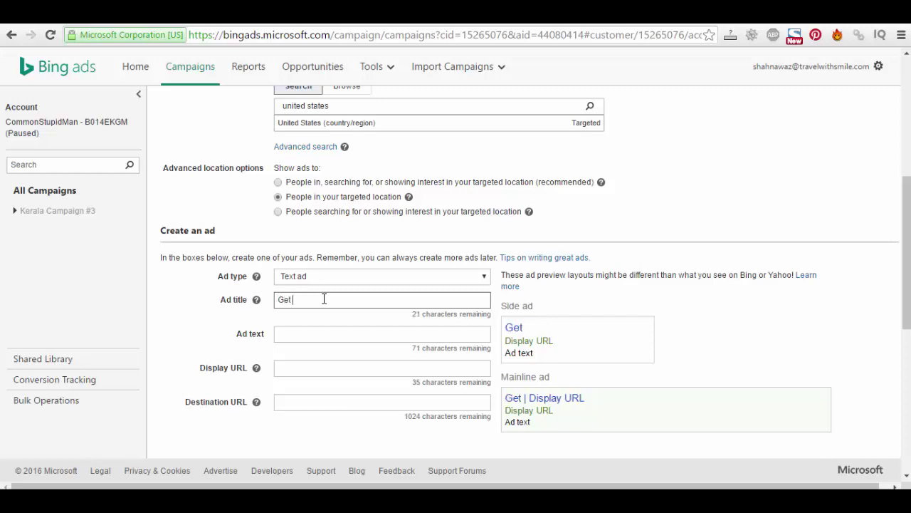
text(Your )
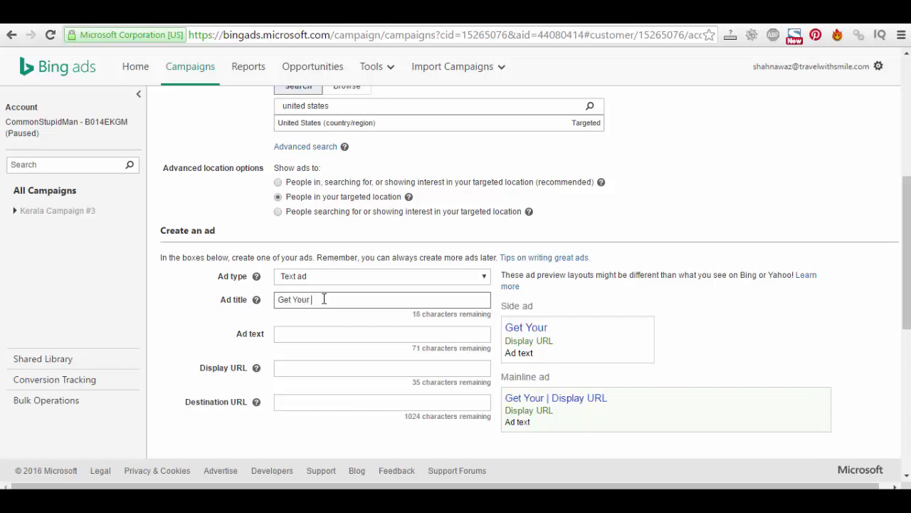
text(Logo Design)
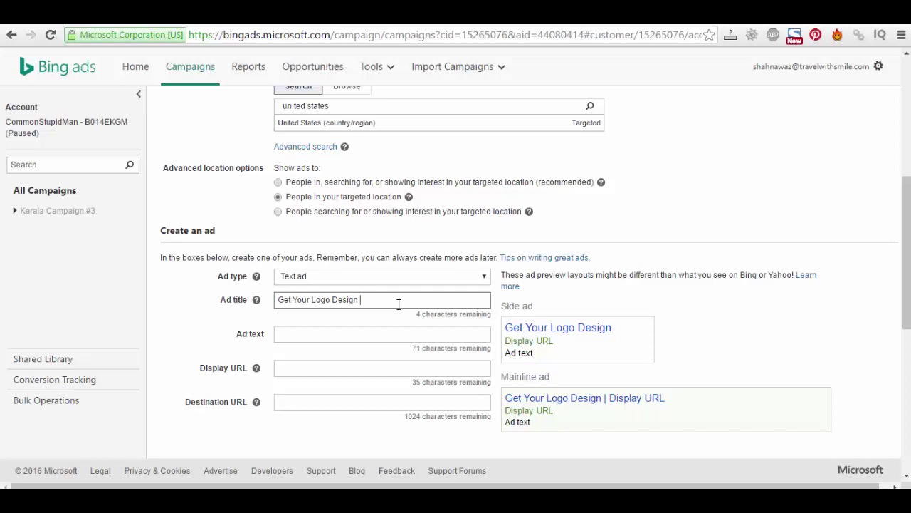
Replace the ad title with "Logo Design For Business".
triple_click(303, 299)
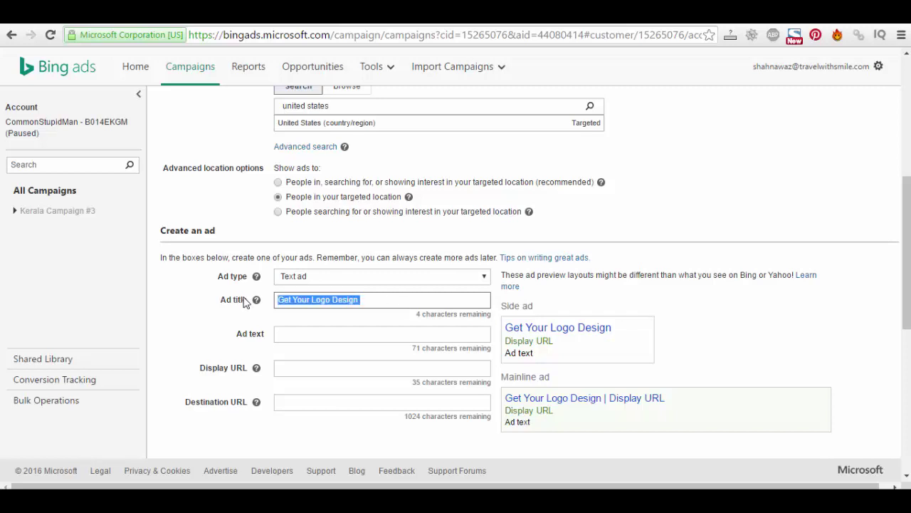
text(Logo Design )
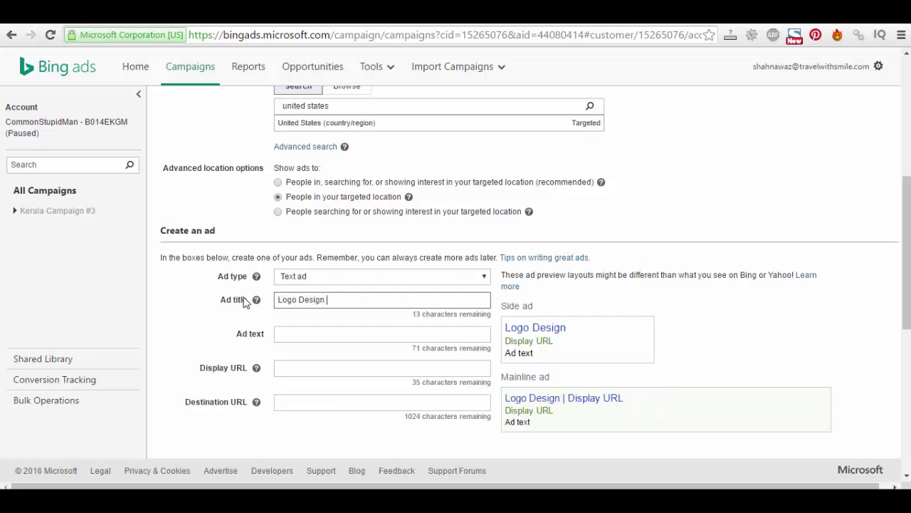
text(For Business)
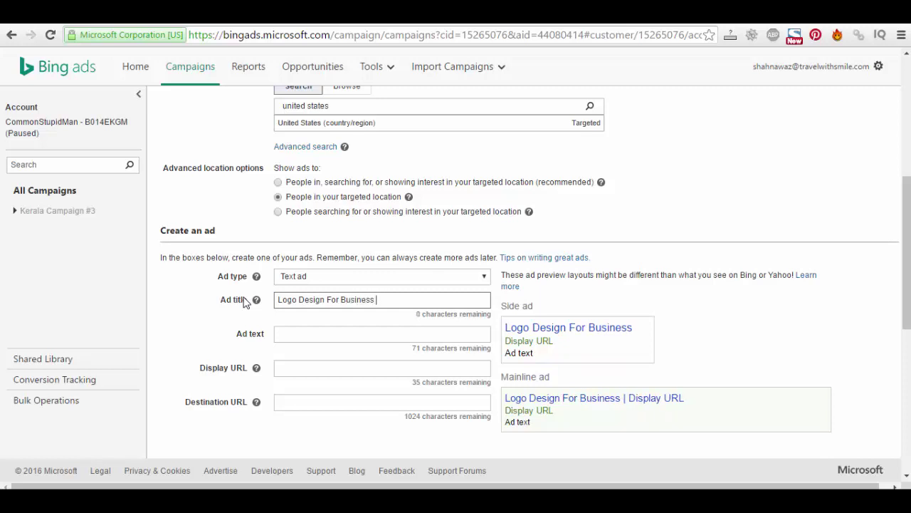
key(BackSpace)
Enter the ad text "Get Professional logo design for your business.", correcting the spelling of "Professional".
click(324, 330)
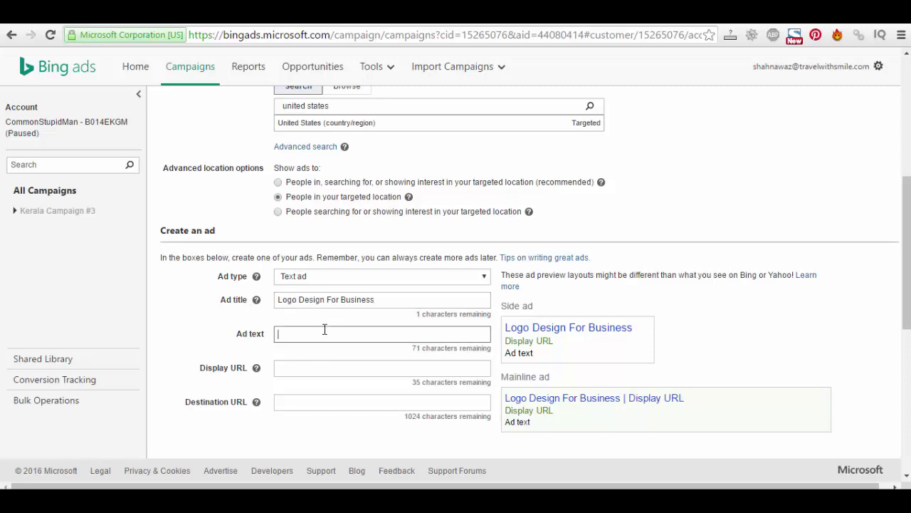
text(Get Pro)
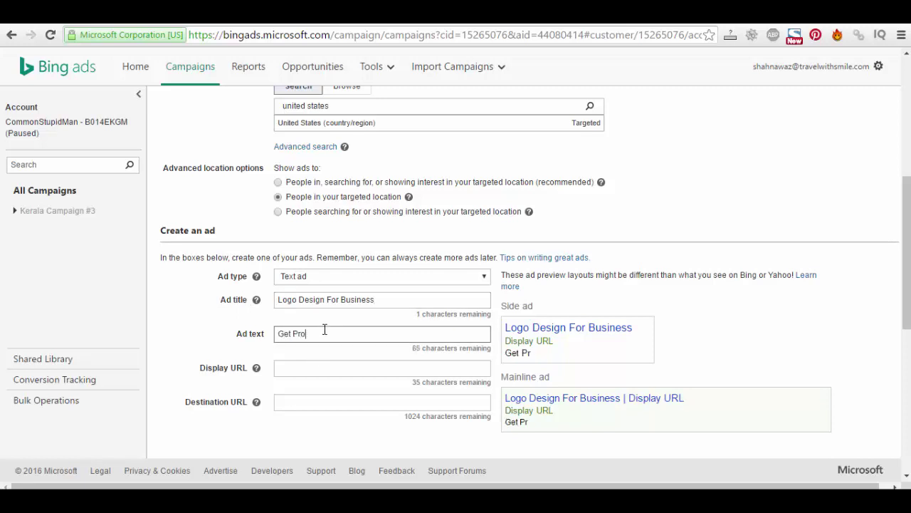
text(fesssional lgo)
key(BackSpace)
key(BackSpace)
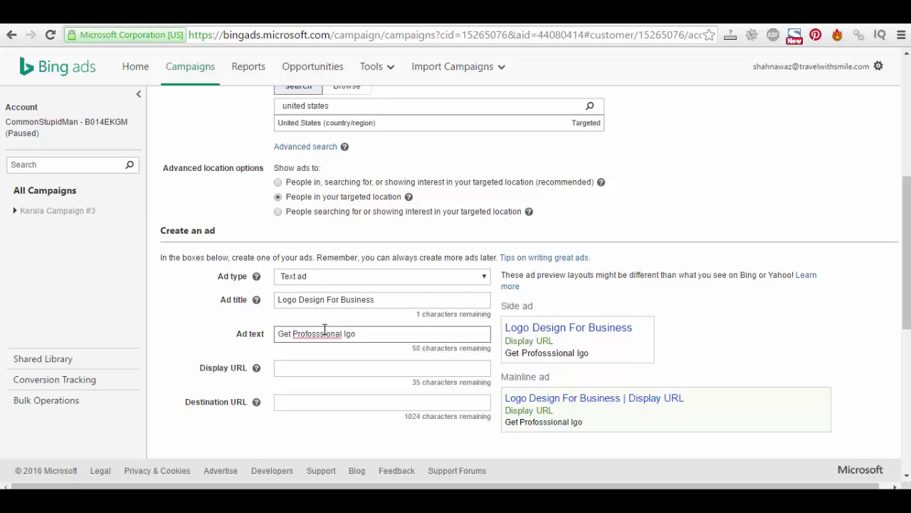
text(oo)
key(BackSpace)
text(go design for your bbu)
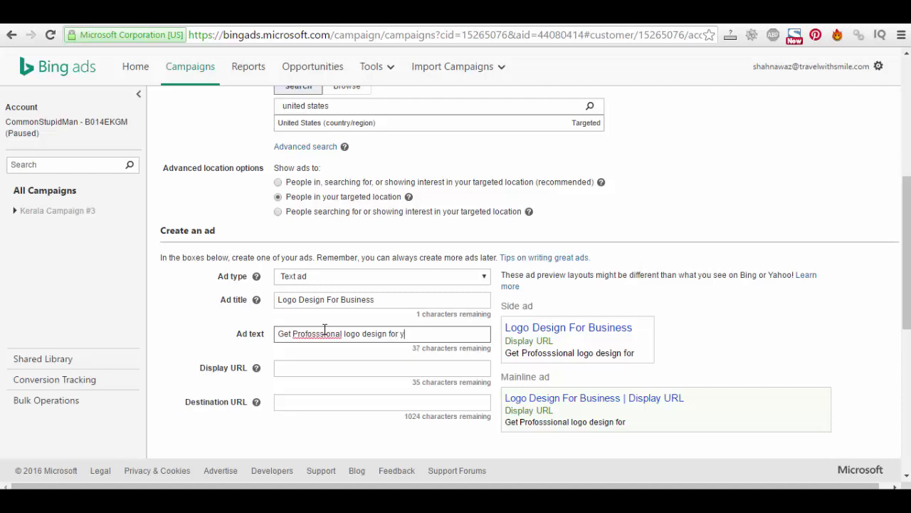
key(BackSpace)
key(BackSpace)
text(usiness.)
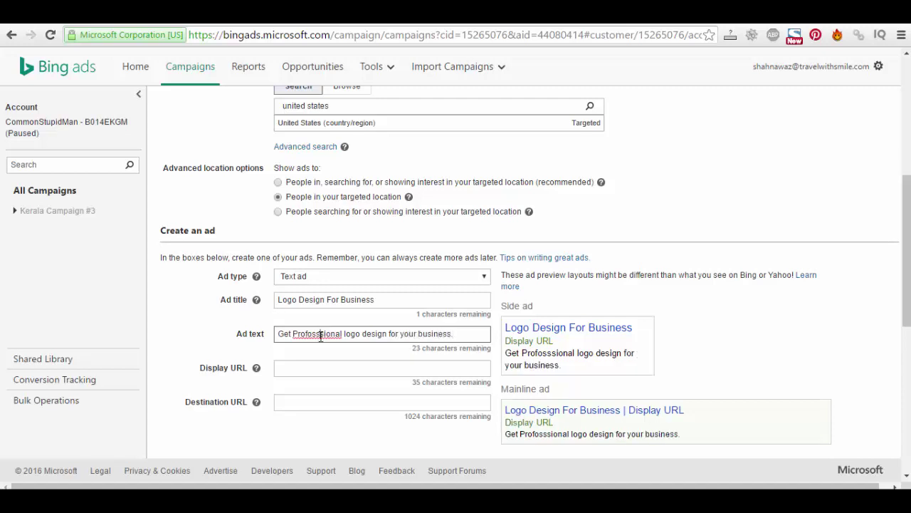
right_click(321, 335)
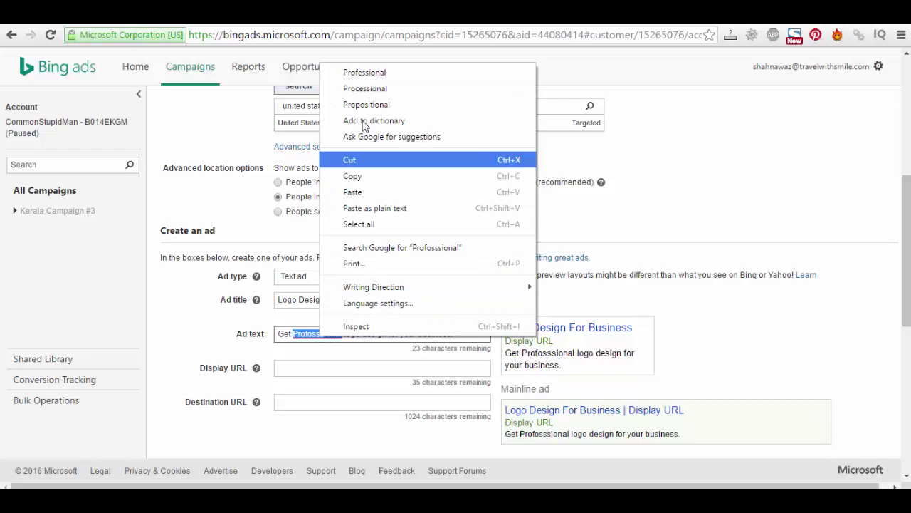
click(390, 74)
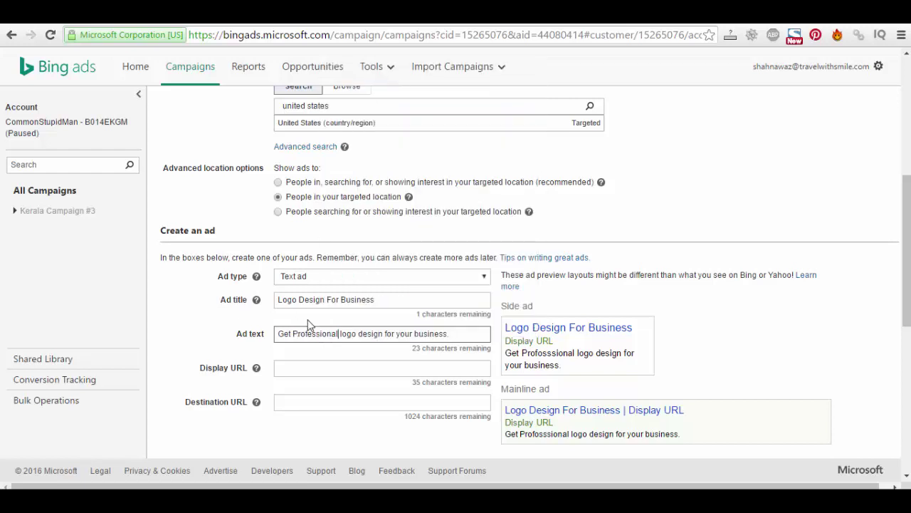
Extend the ad text with "On a very reasonable pr" after the first sentence.
click(458, 332)
text(An)
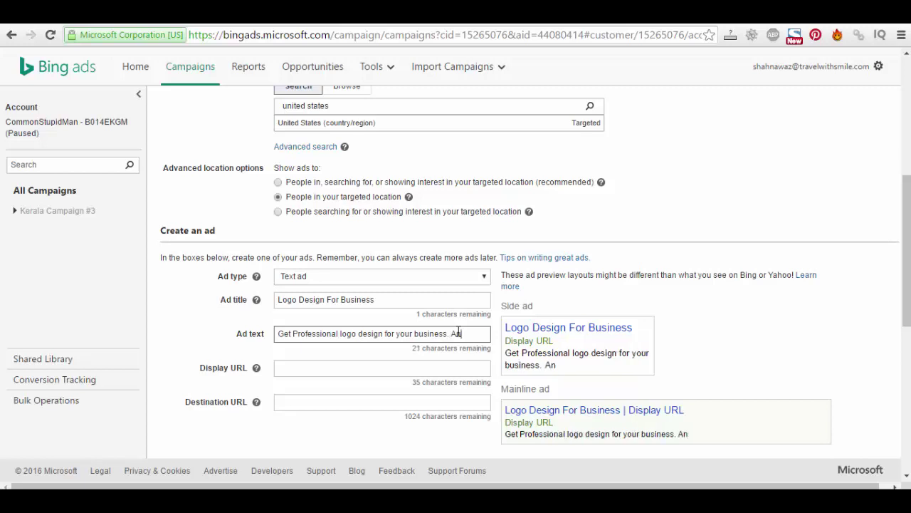
text(d)
key(BackSpace)
key(BackSpace)
key(BackSpace)
key(BackSpace)
text(On a very )
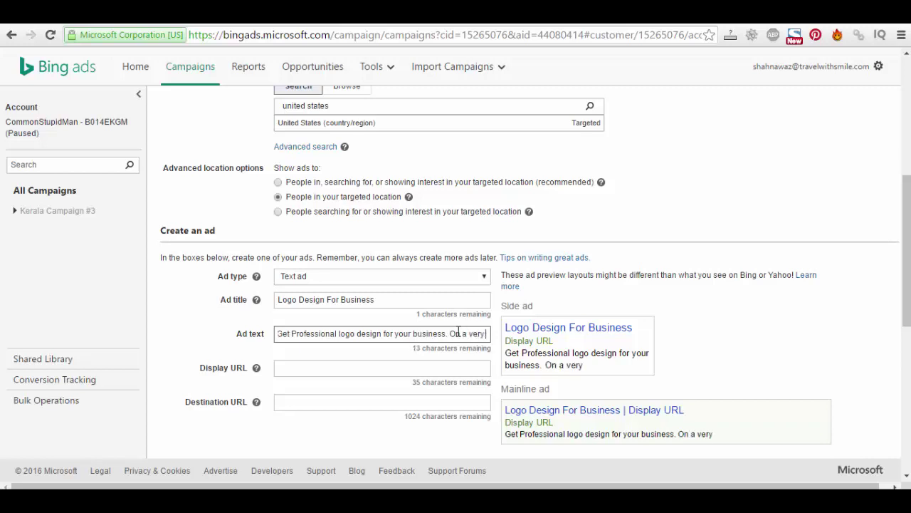
text(reasonal)
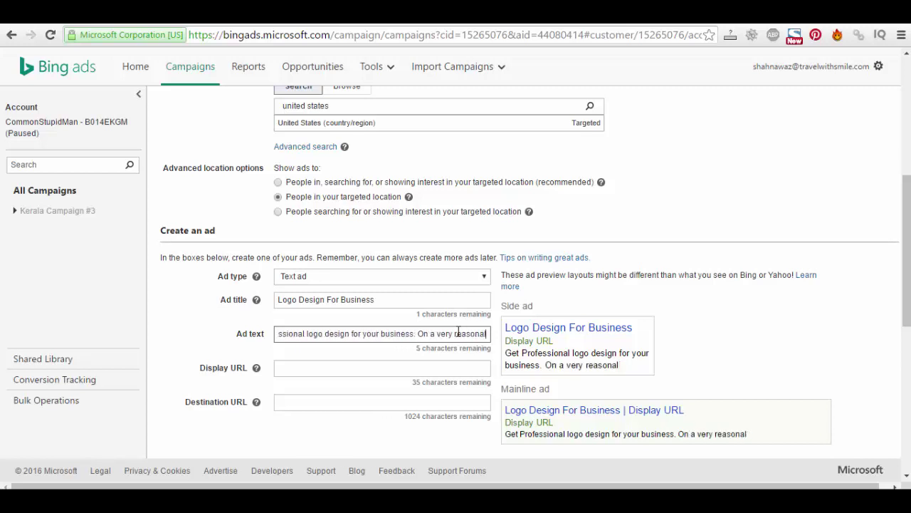
key(BackSpace)
text(ble pr)
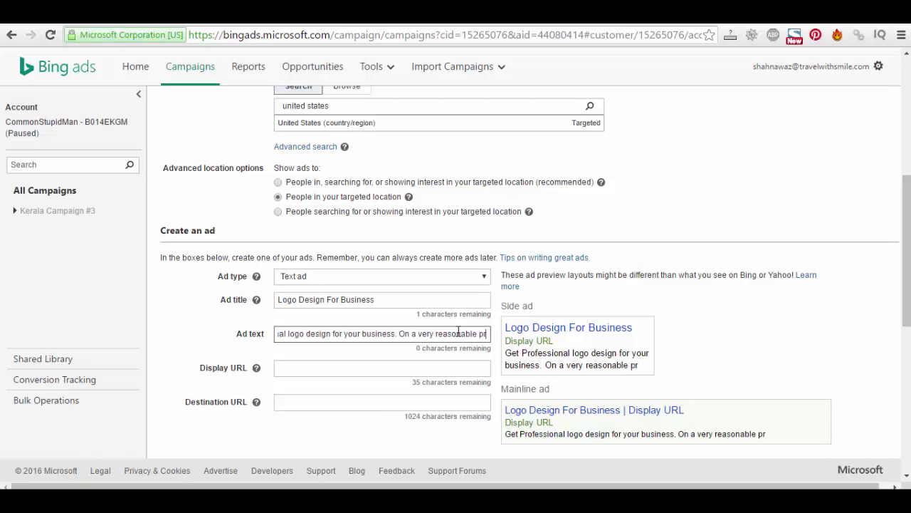
Shorten the end of the ad text so that it reads "very reasonable price" without "On a".
key(BackSpace)
key(BackSpace)
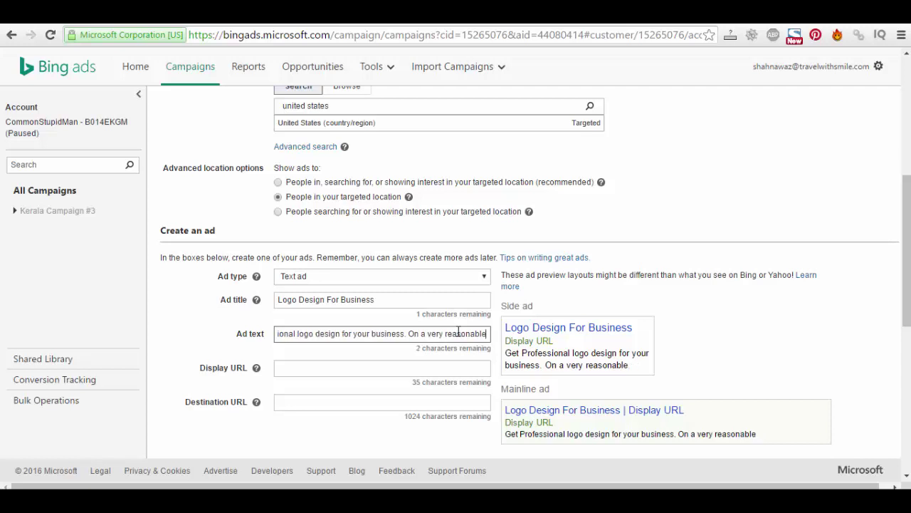
text(pri)
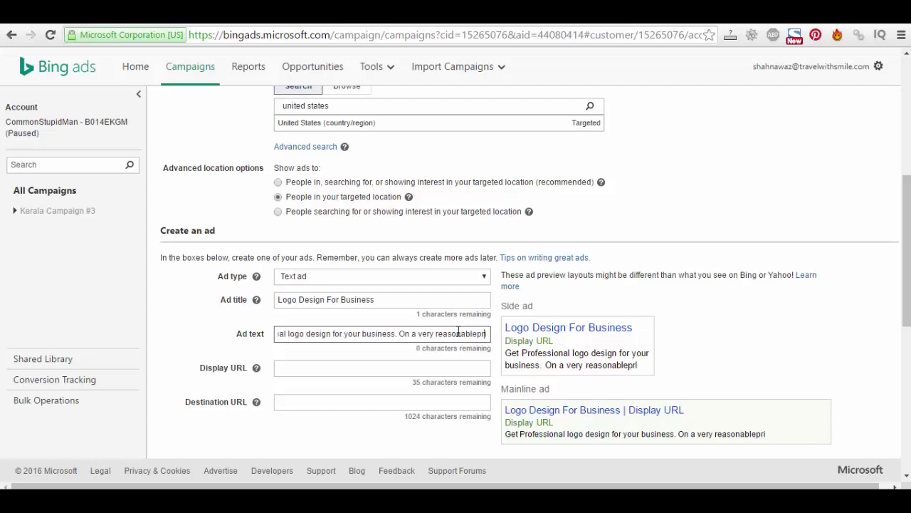
key(BackSpace)
key(BackSpace)
key(BackSpace)
key(BackSpace)
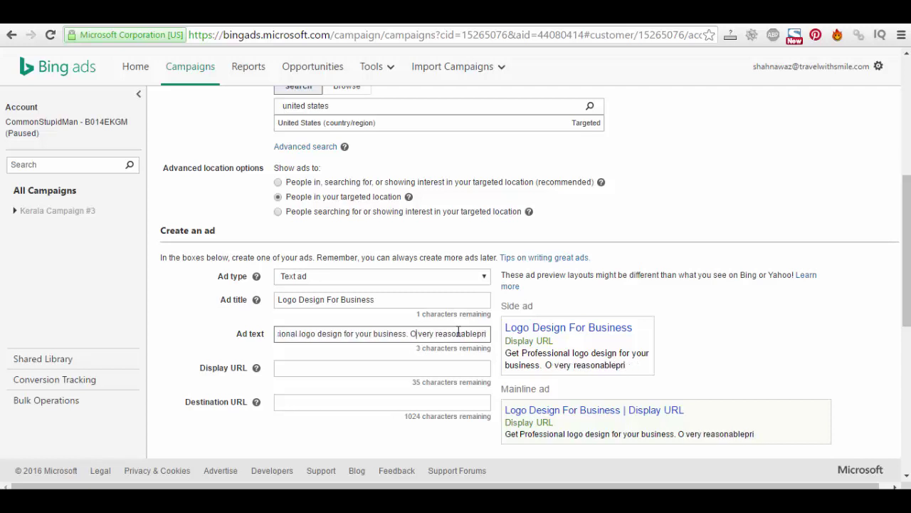
key(BackSpace)
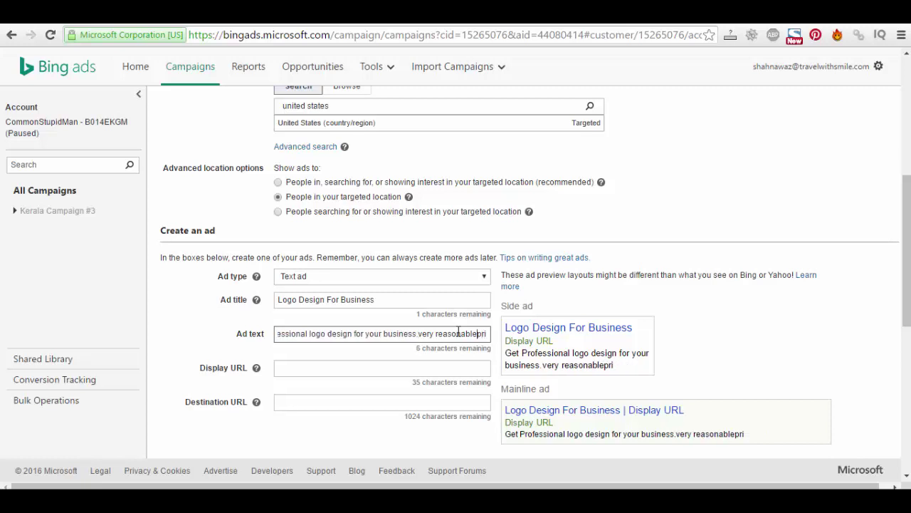
text(price)
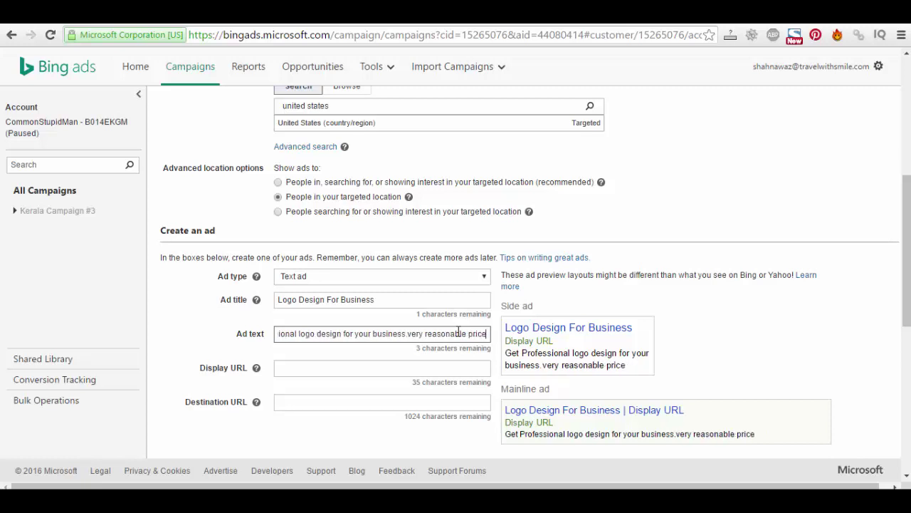
Check the Campaign 1 offer name in the campaign document and search Google for "99 design logo".
click(374, 368)
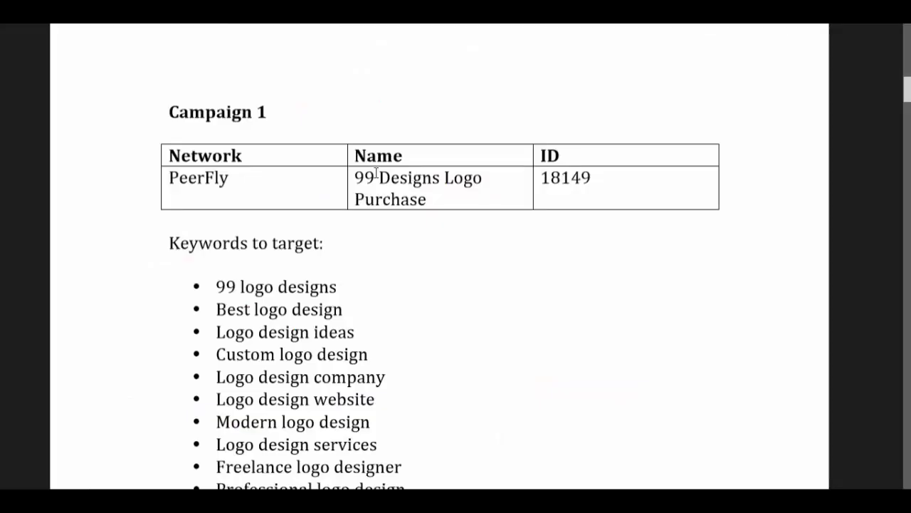
drag(361, 176, 482, 174)
key(alt+Tab)
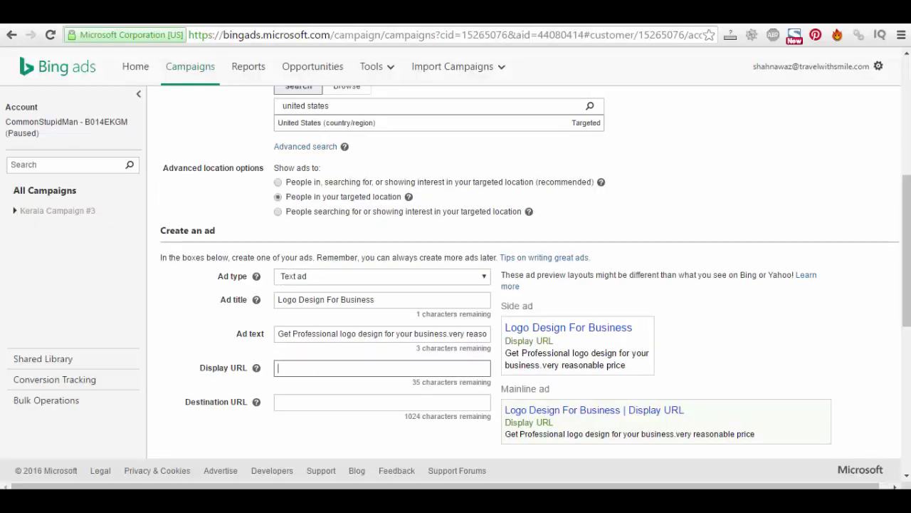
key(ctrl+Tab)
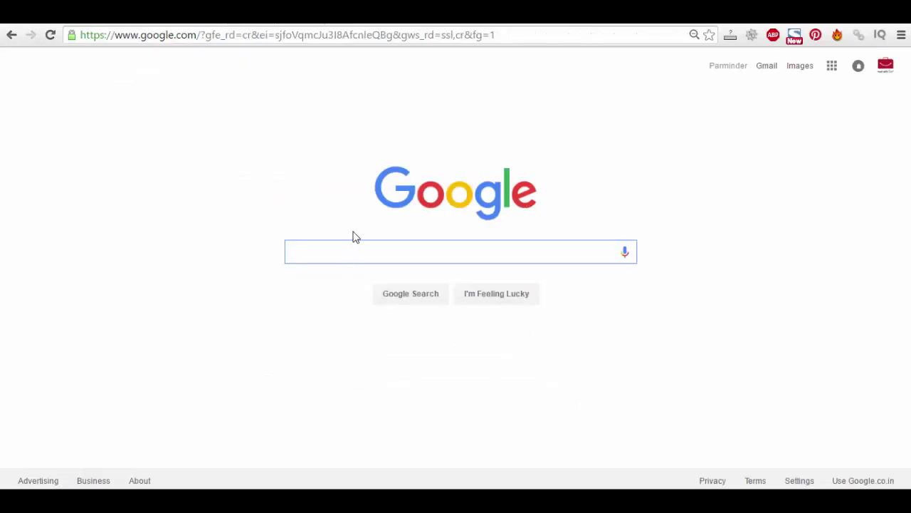
text(99 design logo)
key(Return)
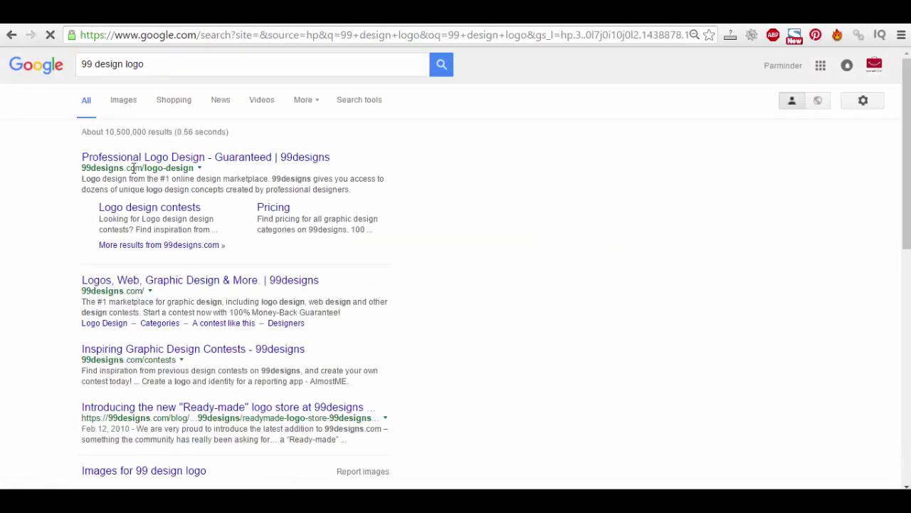
drag(140, 167, 82, 168)
key(ctrl+c)
right_click(82, 168)
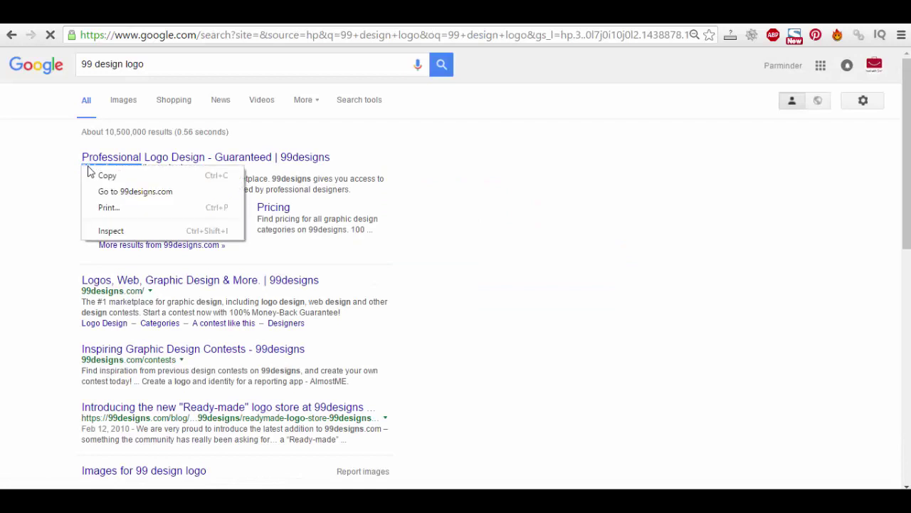
click(102, 175)
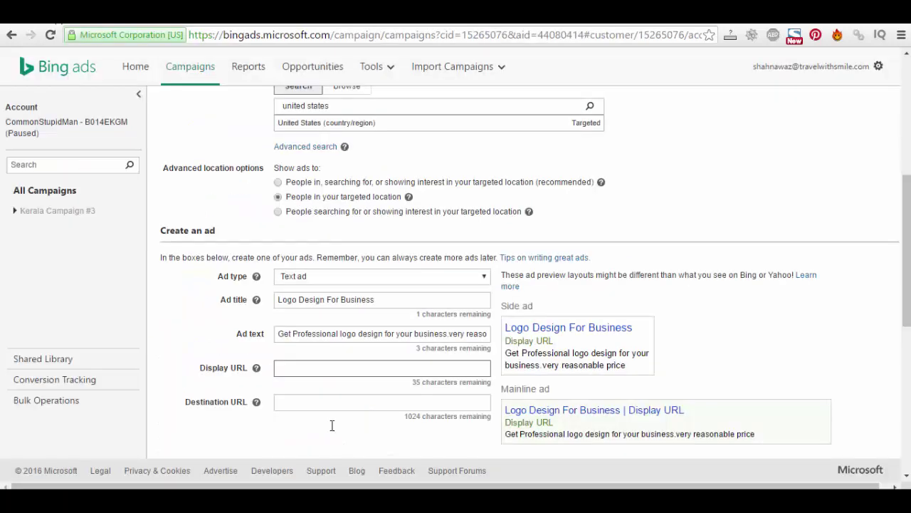
click(327, 373)
right_click(326, 372)
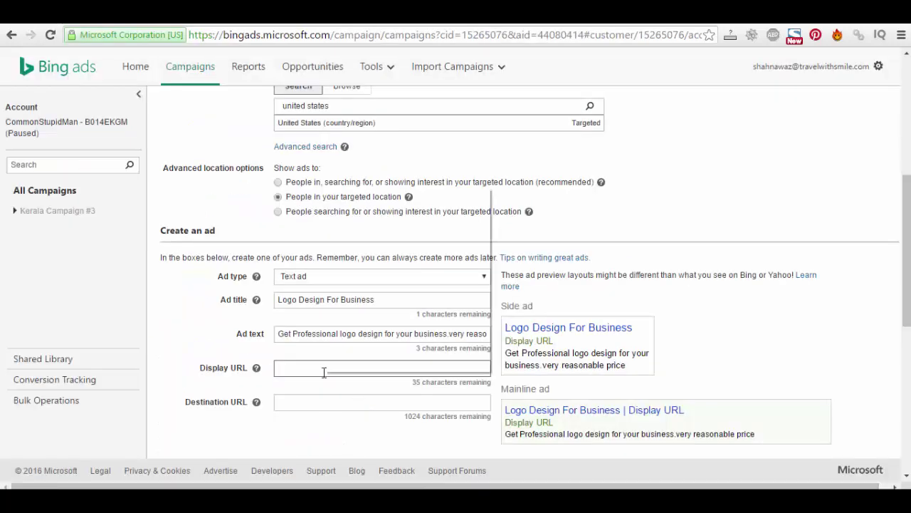
click(355, 268)
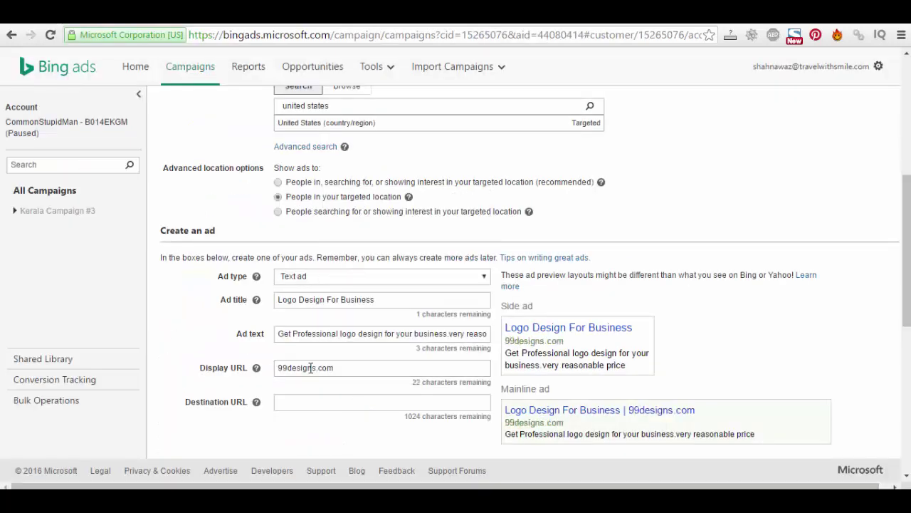
key(Home)
text(www.)
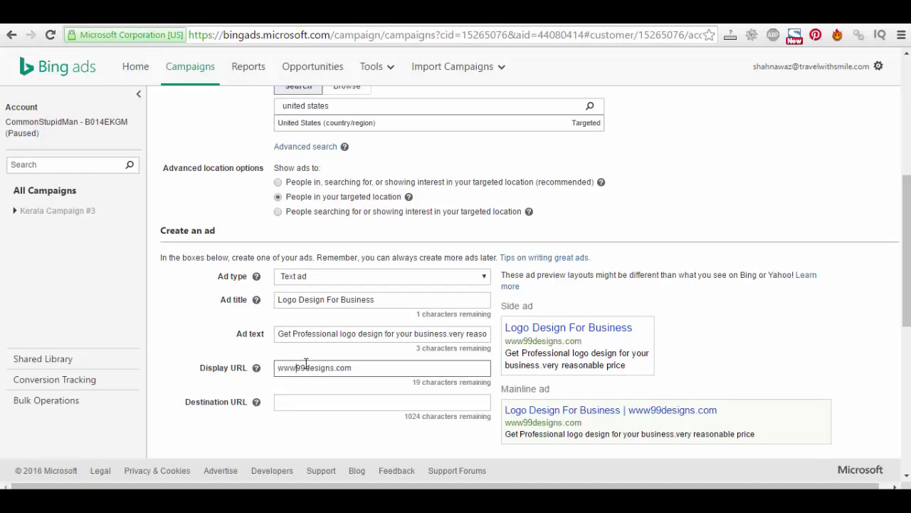
click(301, 433)
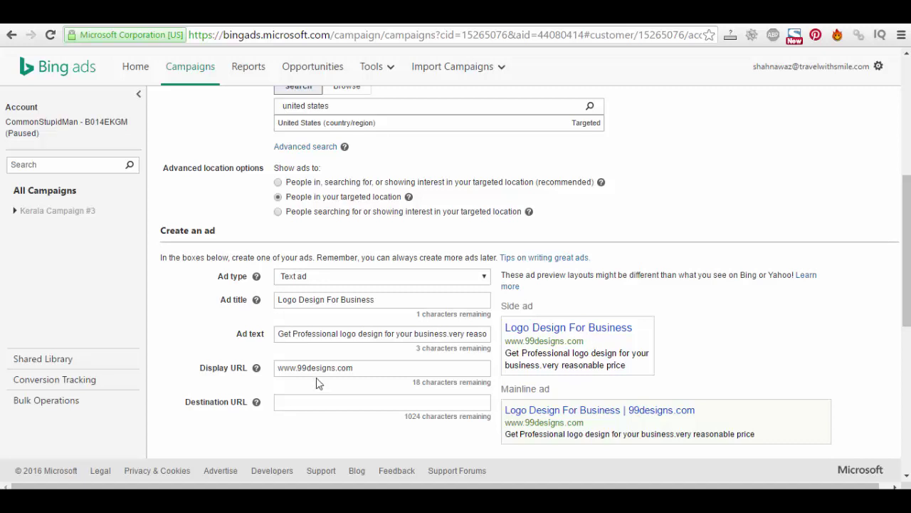
Check the PeerFly offer details for the destination URL in the campaign document and load the PeerFly site in a new browser tab.
scroll(364, 395, down, 1)
click(351, 338)
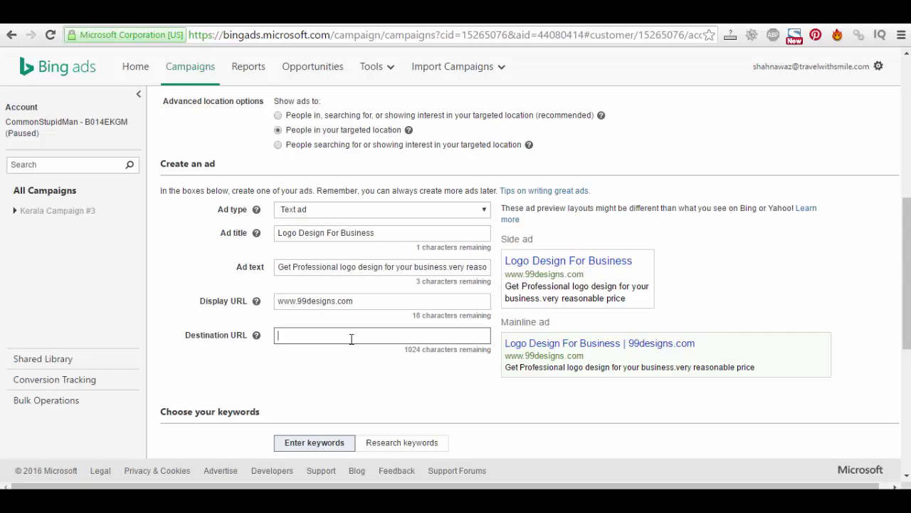
key(alt+Tab)
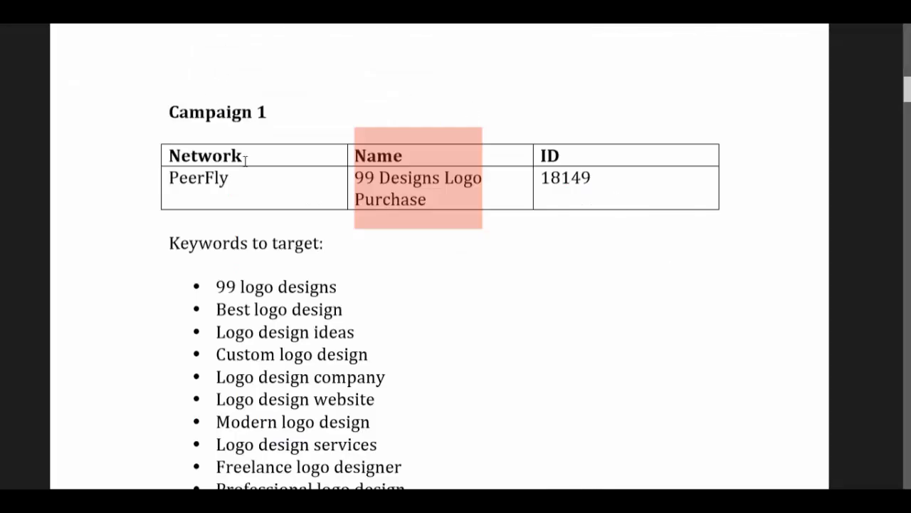
drag(238, 178, 490, 227)
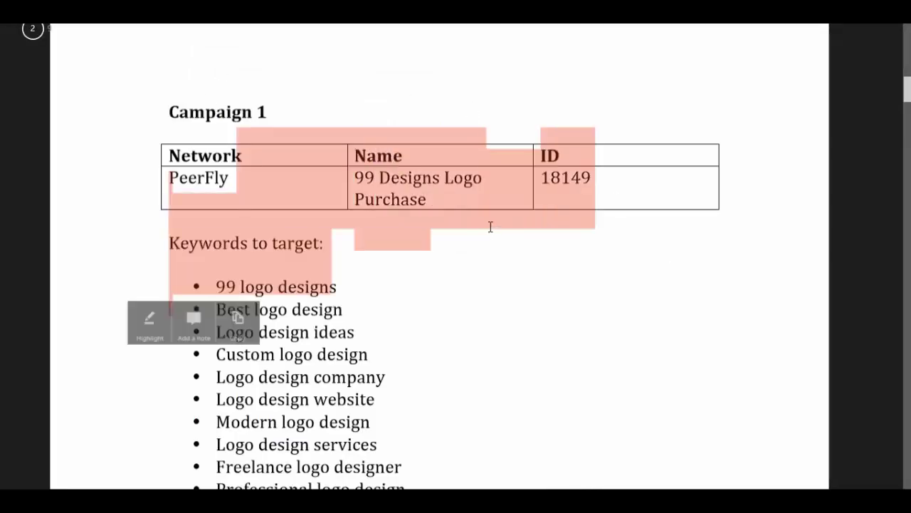
click(430, 222)
drag(352, 184, 474, 238)
click(417, 282)
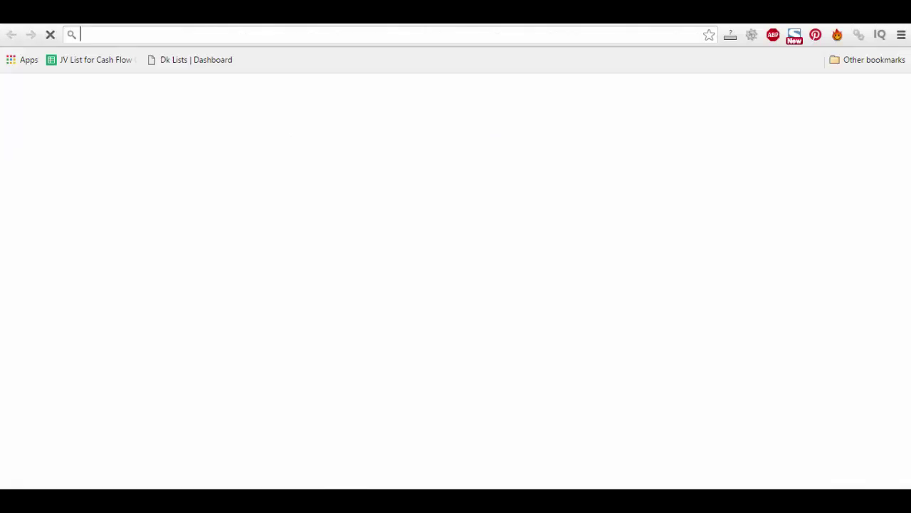
text(peer)
key(Return)
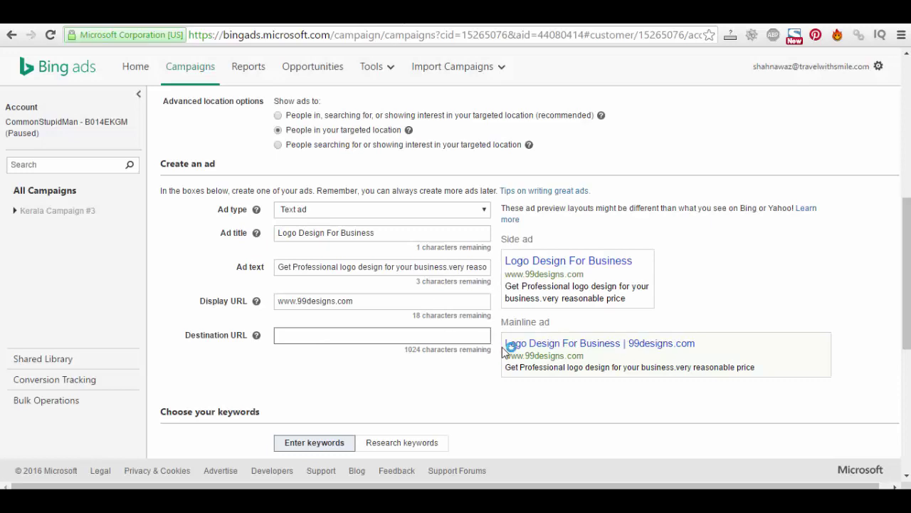
Copy the "Keywords to target" list from the campaign document and paste it as plain text into the campaign's keyword box.
scroll(484, 306, down, 3)
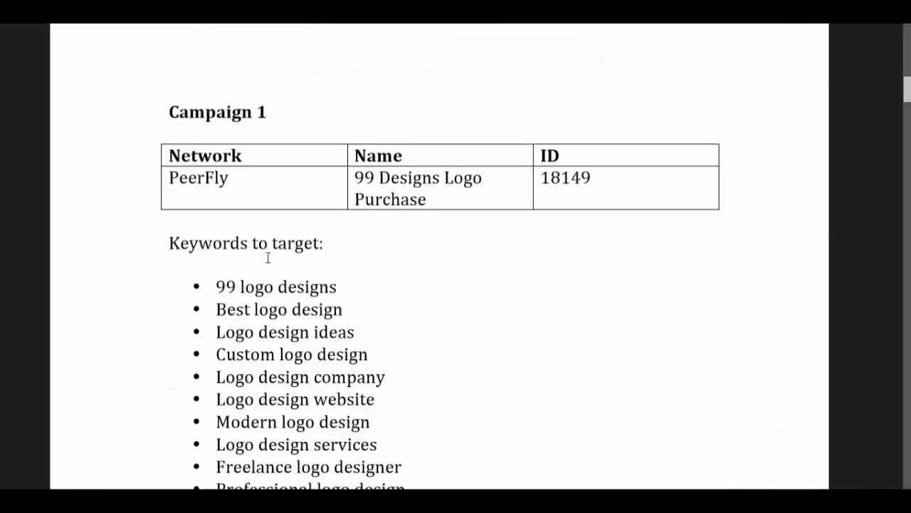
drag(213, 285, 367, 421)
click(367, 421)
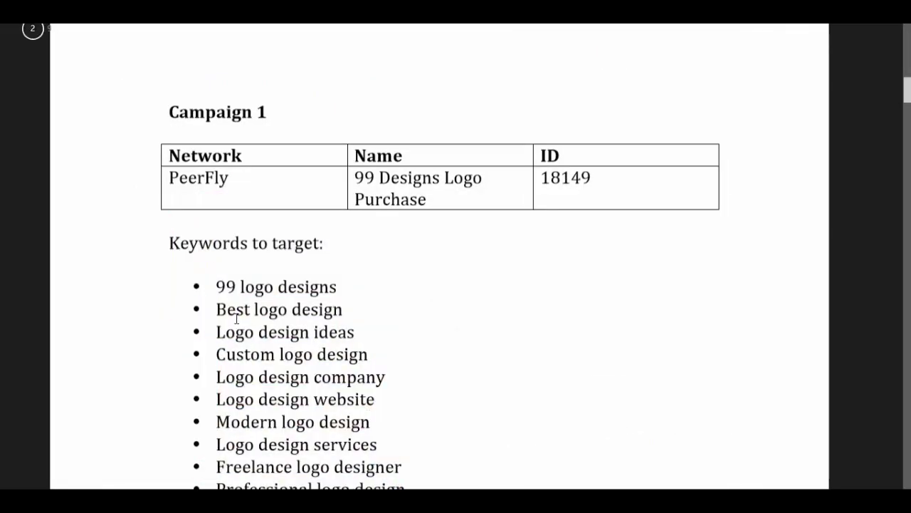
drag(218, 287, 457, 479)
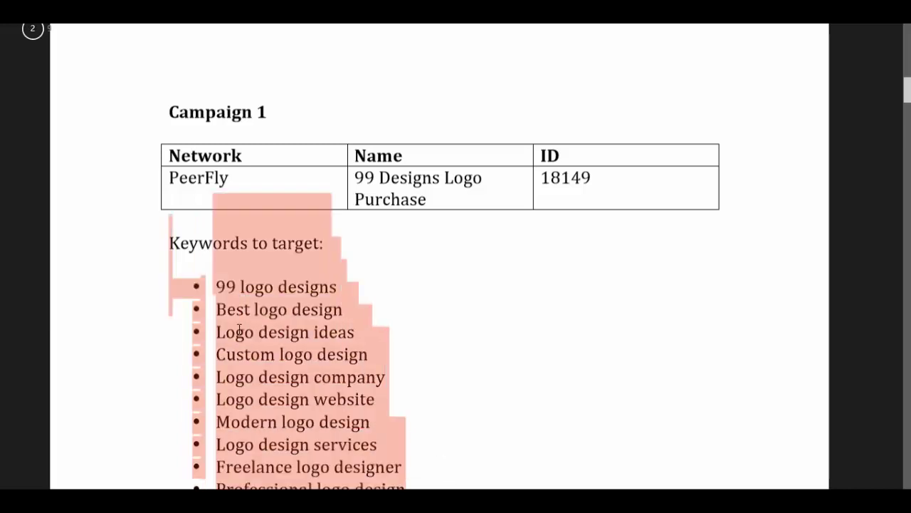
right_click(282, 341)
click(282, 303)
key(alt+Tab)
right_click(299, 342)
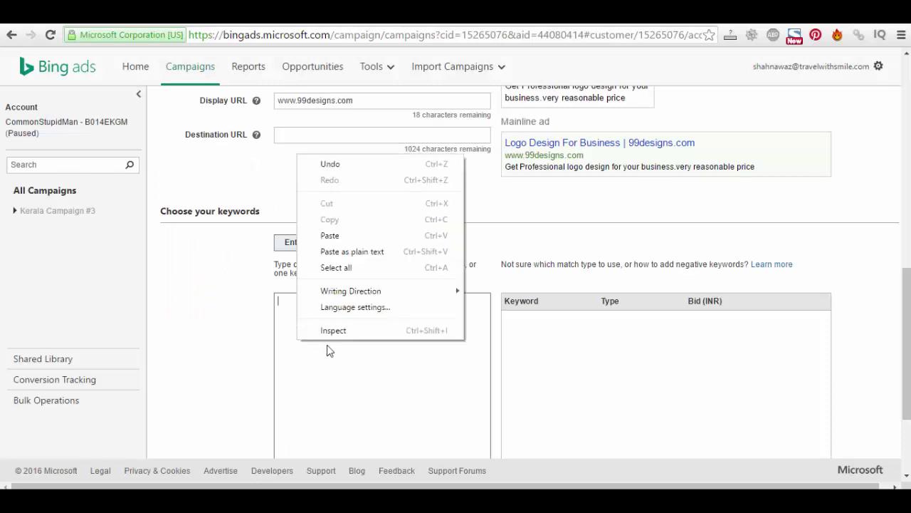
click(363, 251)
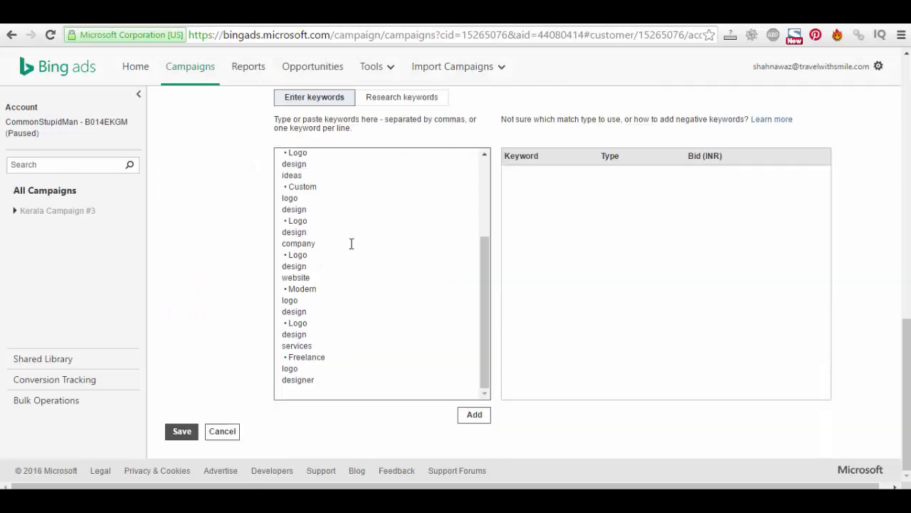
Remove the leftover "Keywords to target" heading lines from the pasted list and clear the whole keyword box.
key(Up)
key(Up)
key(Up)
key(Up)
key(Up)
key(Up)
key(Up)
key(Up)
key(Up)
key(Up)
key(Up)
key(Up)
key(Up)
key(Up)
key(Up)
key(Up)
key(Up)
key(Up)
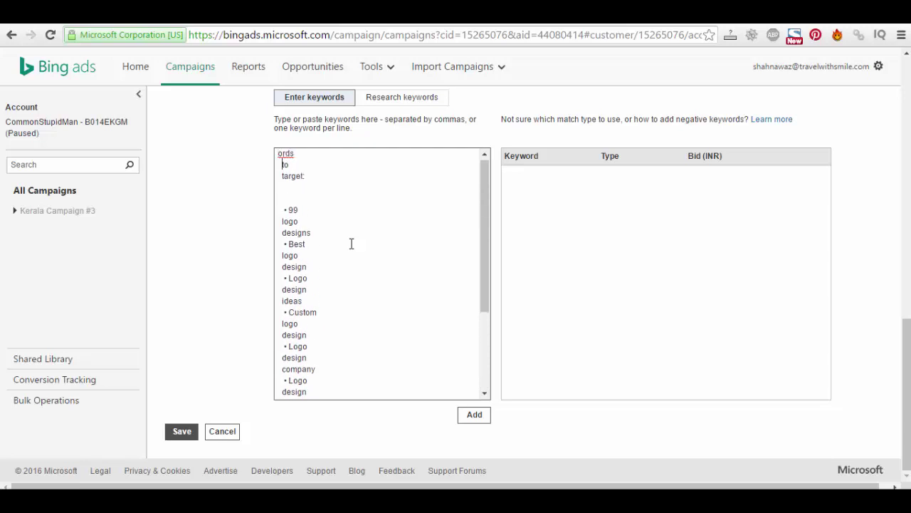
key(Up)
key(shift+Down)
key(shift+Down)
key(shift+Down)
key(shift+Down)
key(shift+Down)
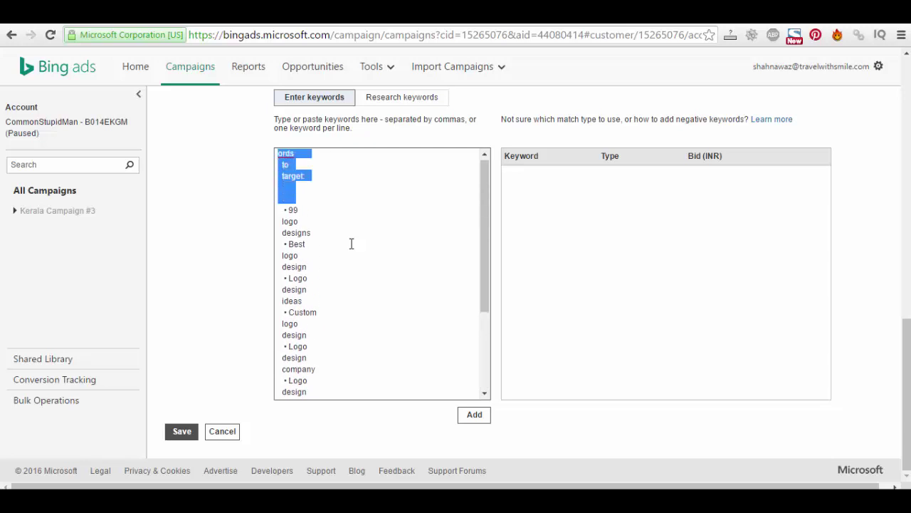
key(BackSpace)
key(Delete)
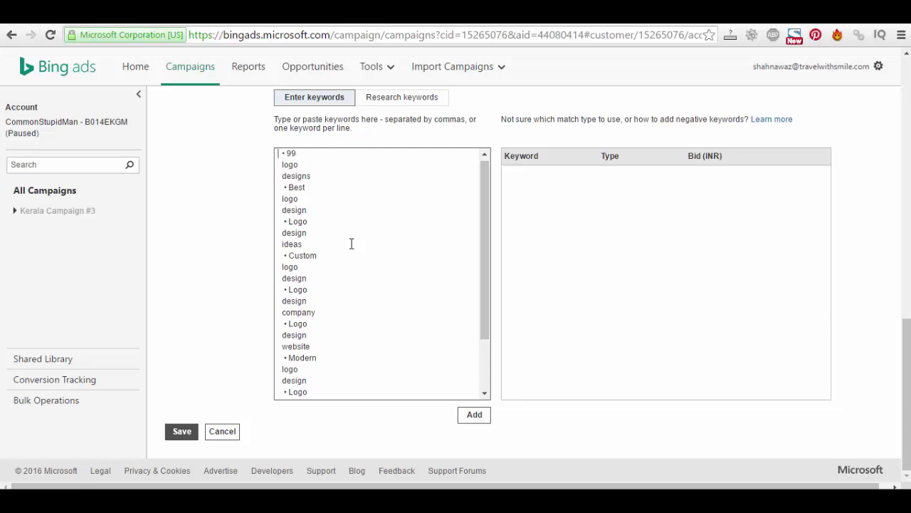
key(ctrl+a)
key(BackSpace)
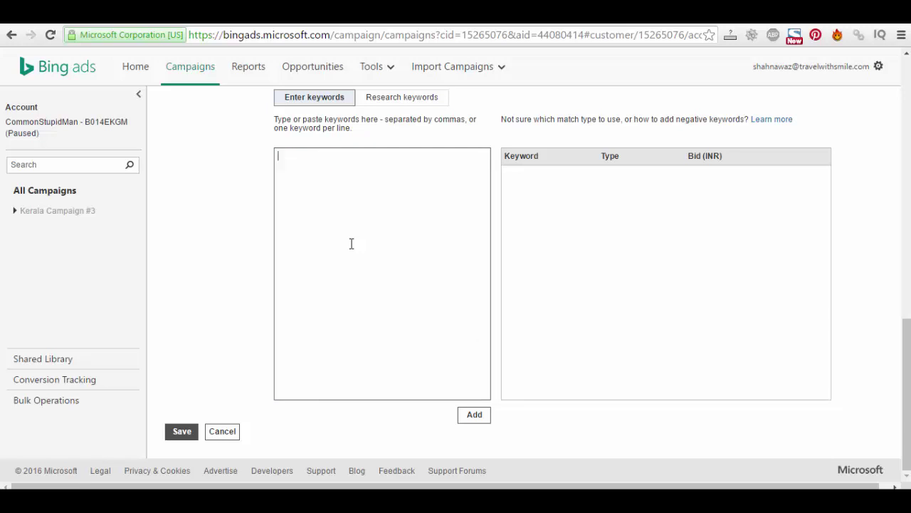
Open Notepad and paste the copied keyword list into a blank note.
key(super)
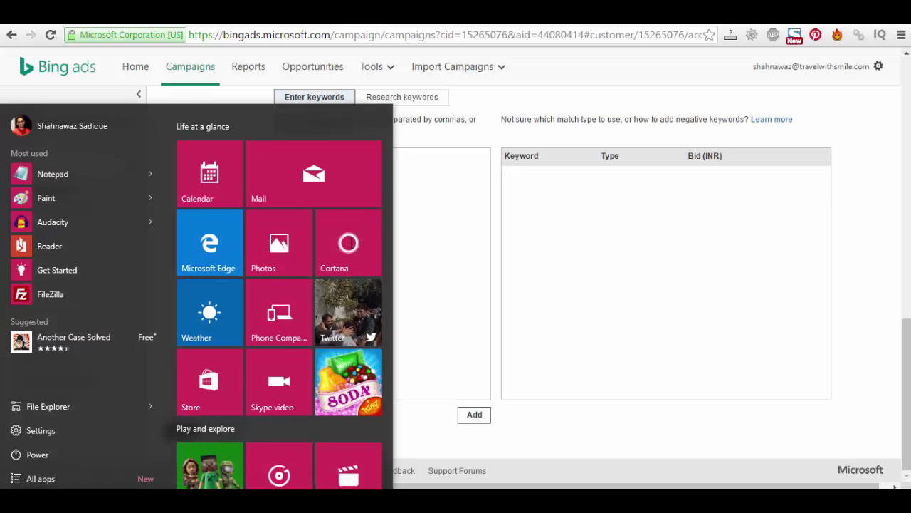
text(d)
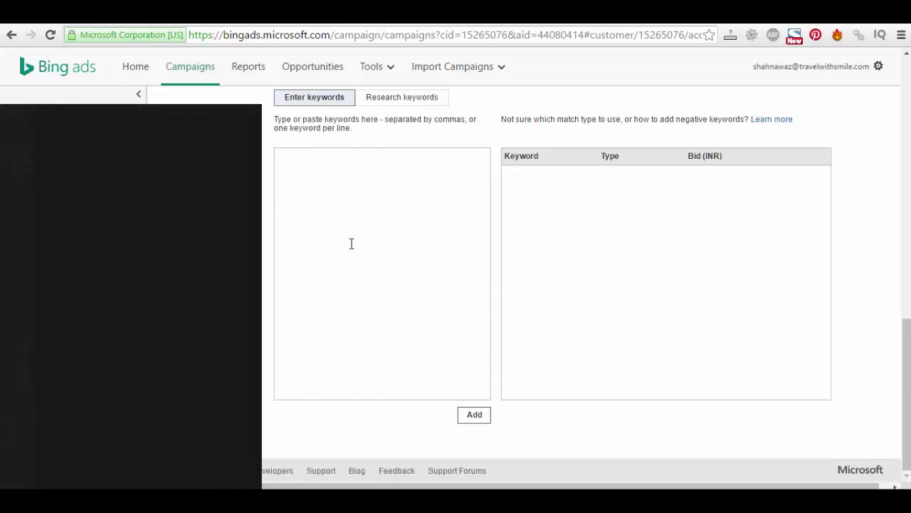
key(BackSpace)
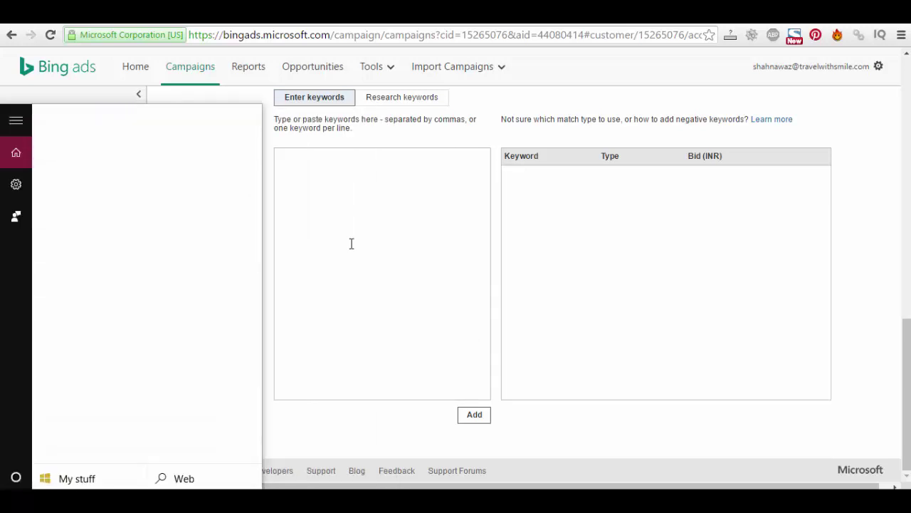
text(notepad)
key(Return)
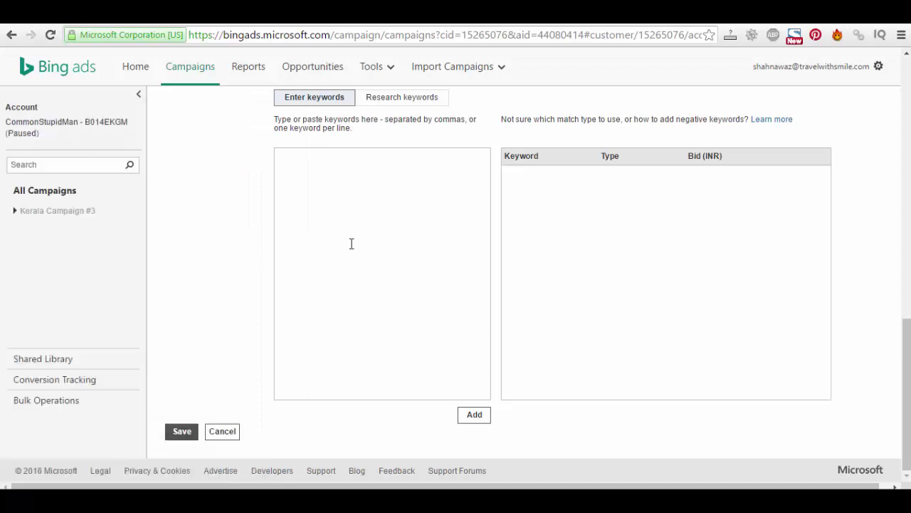
right_click(321, 216)
click(353, 276)
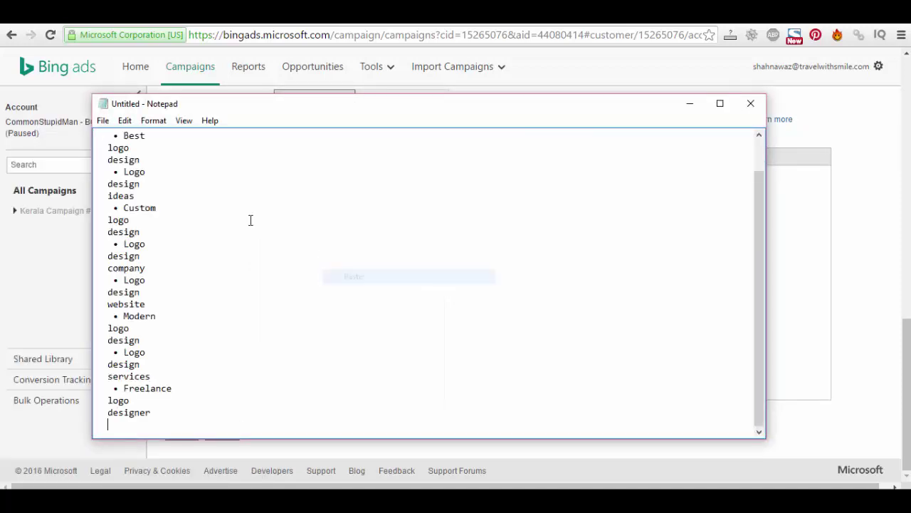
Try to join the broken keyword lines in the note, clear all its text, and close Notepad.
click(197, 147)
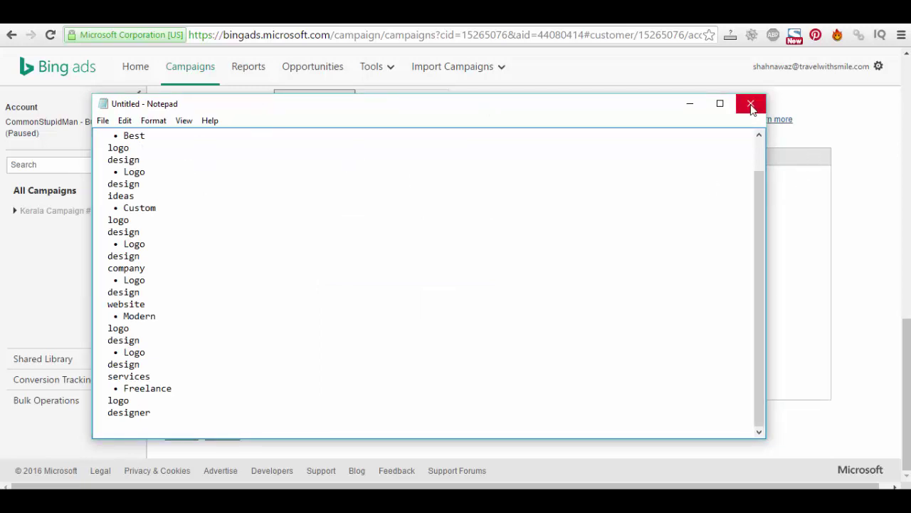
key(BackSpace)
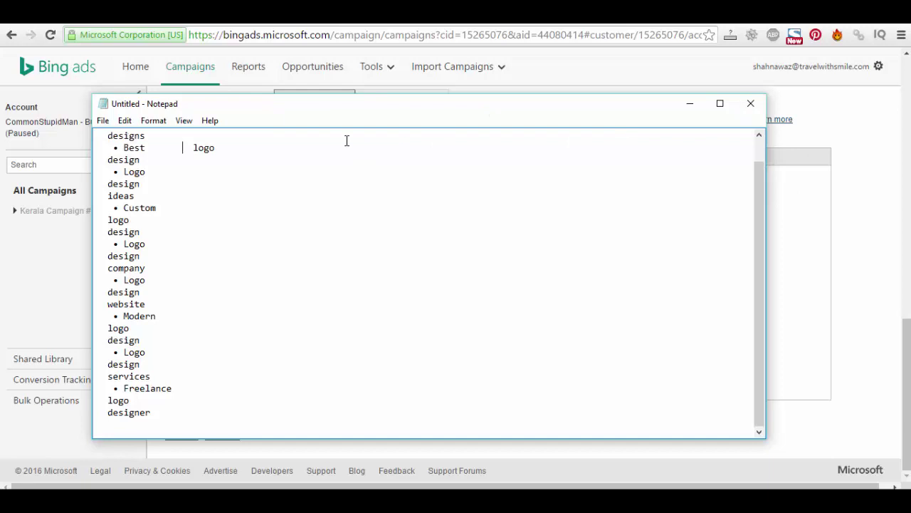
key(ctrl+a)
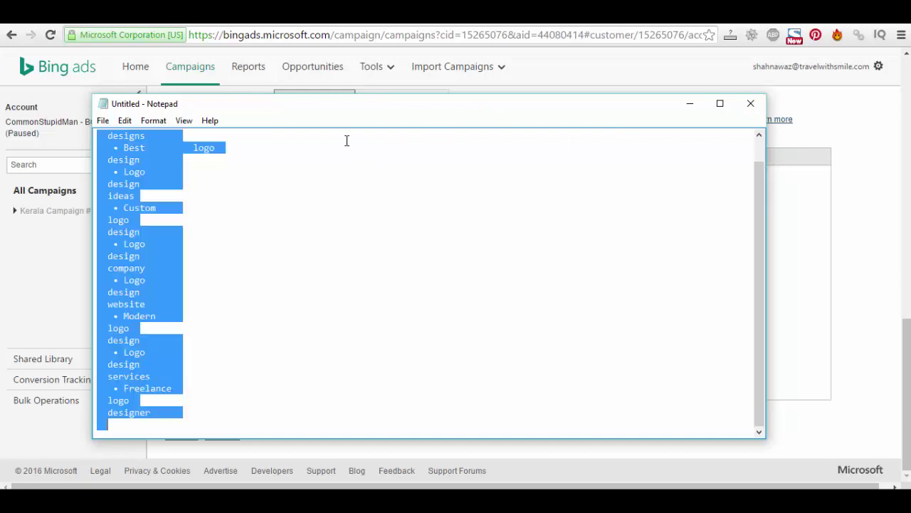
key(BackSpace)
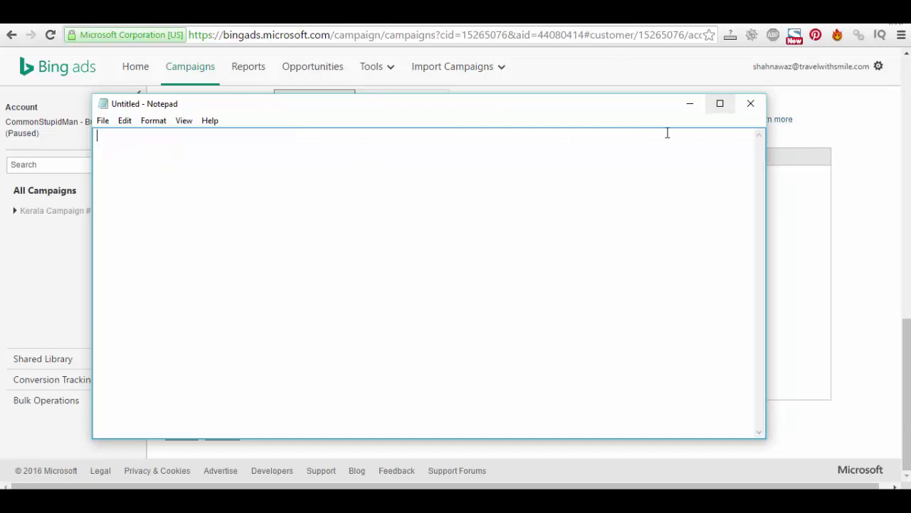
click(752, 105)
Enter "99 logo design" as the first campaign keyword and open the login page on the PeerFly site.
click(470, 257)
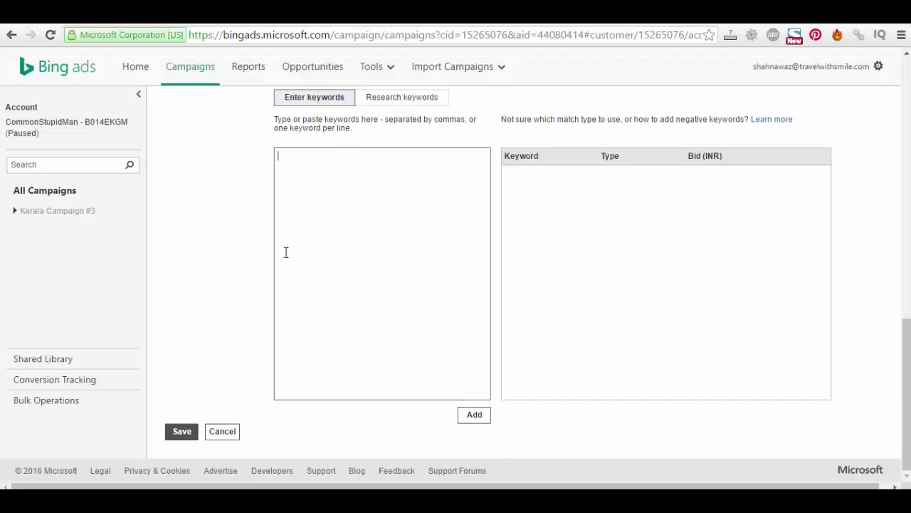
text(99 logo design)
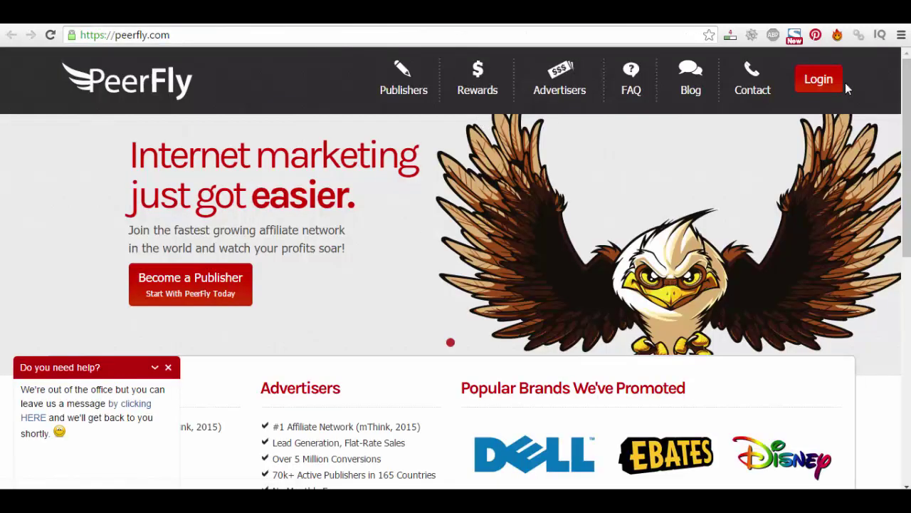
click(842, 81)
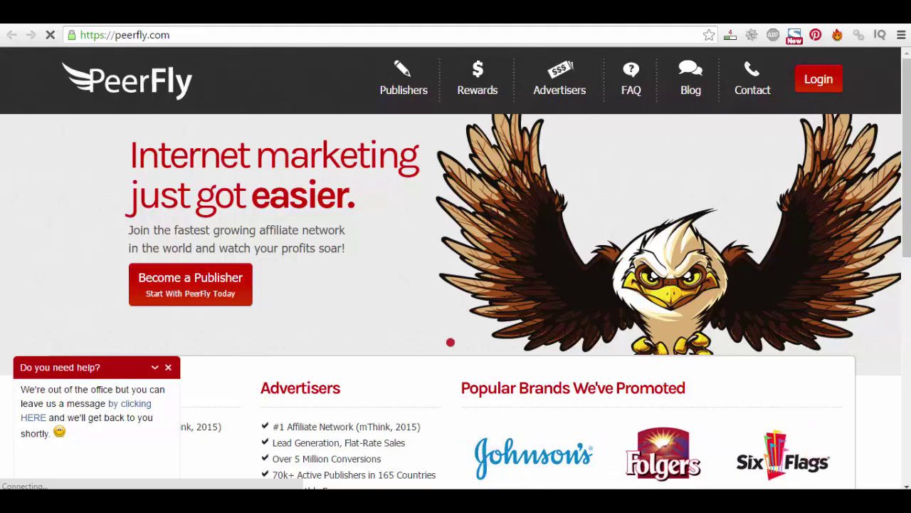
Check the keyword list in the campaign document and add "best logo design" as a new line in the Bing Ads keyword box.
key(alt+Tab)
key(alt+Tab)
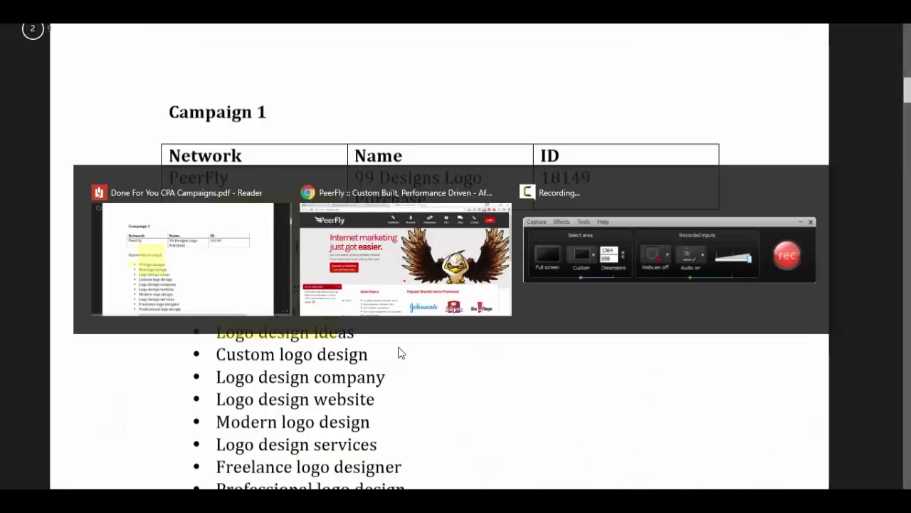
click(107, 21)
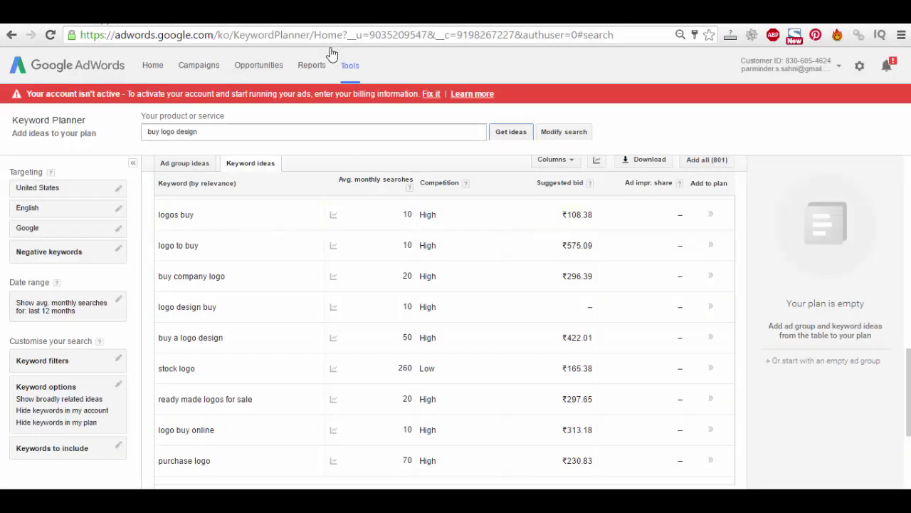
click(320, 22)
click(114, 22)
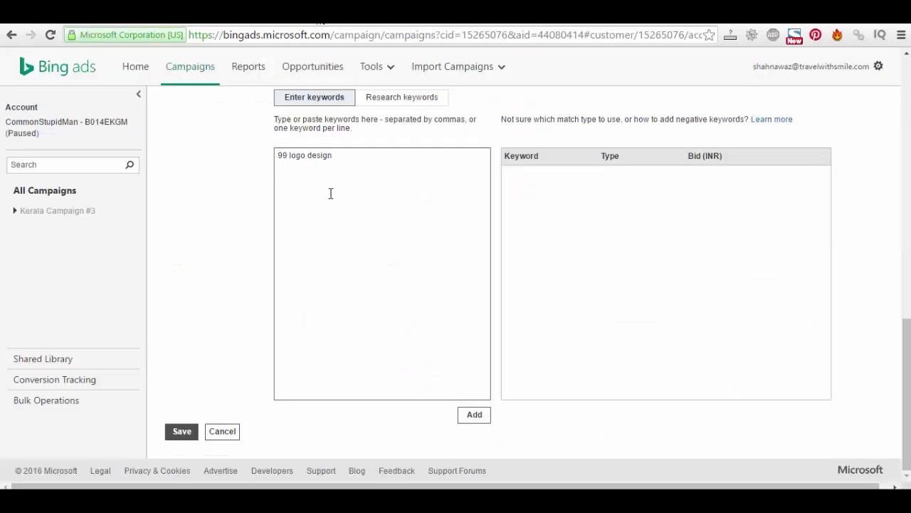
text(best logo design)
Consult the campaign document's keyword list and add "logo design" on its own line in the keyword box.
key(alt+Tab)
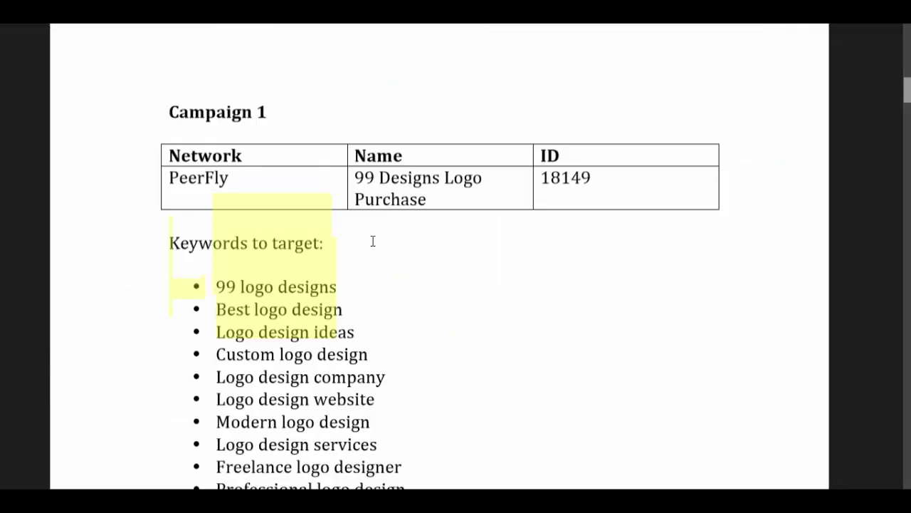
key(alt+Tab)
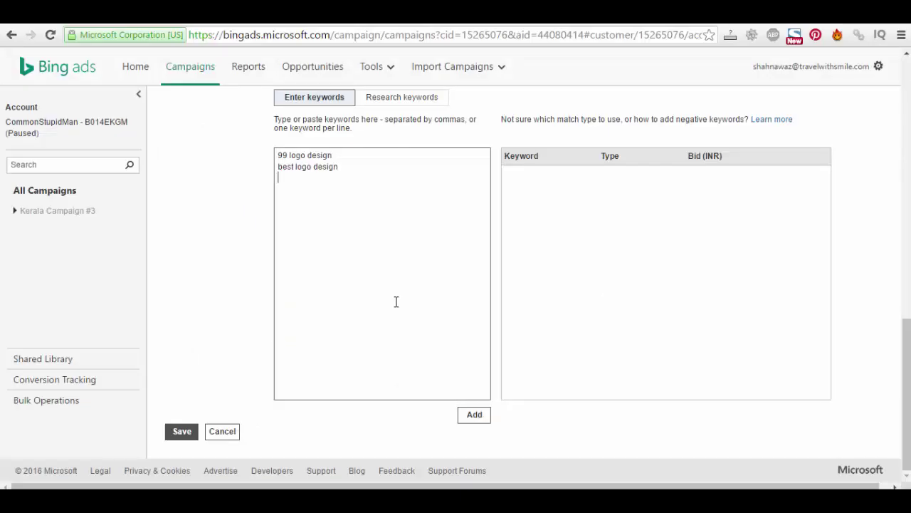
text(log des)
key(BackSpace)
key(BackSpace)
key(BackSpace)
key(BackSpace)
key(BackSpace)
key(Home)
key(BackSpace)
text(go design)
Add the keywords "logo design company" and "modern logo design" from the campaign document on separate lines.
key(alt+Tab)
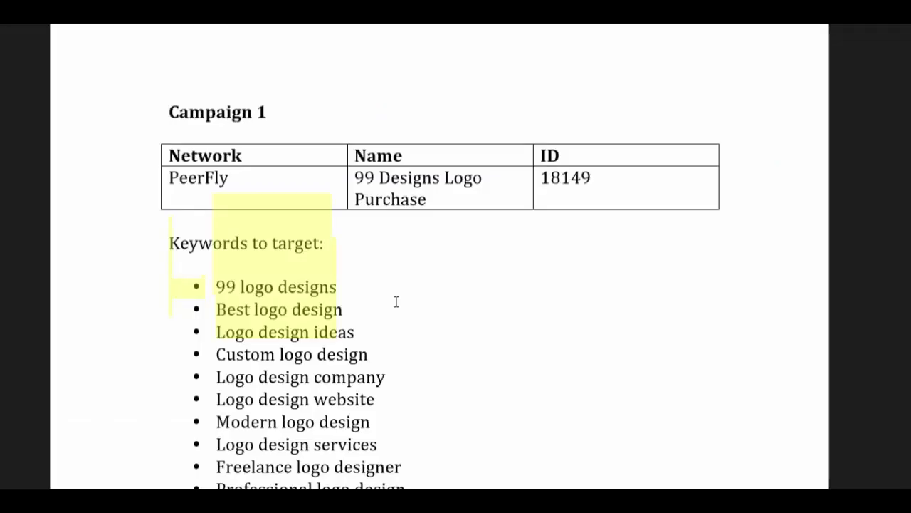
key(alt+Tab)
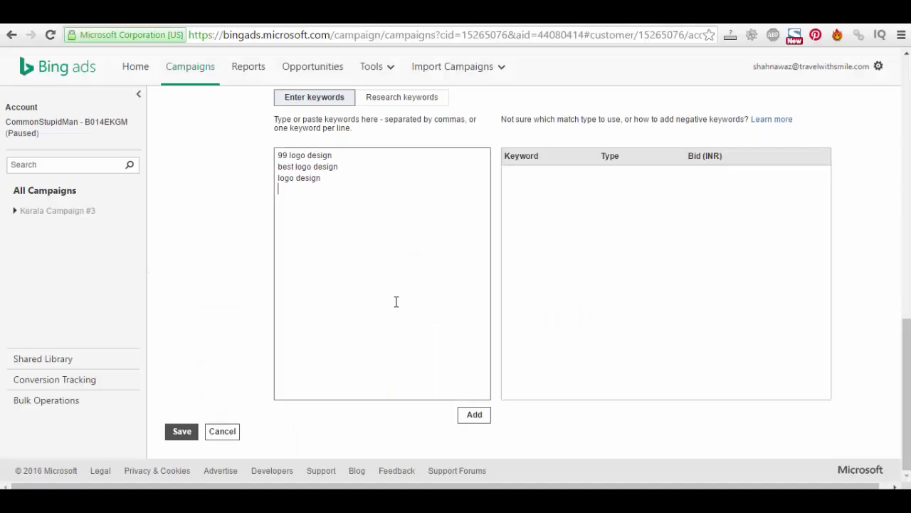
text(logo design company)
key(alt+Tab)
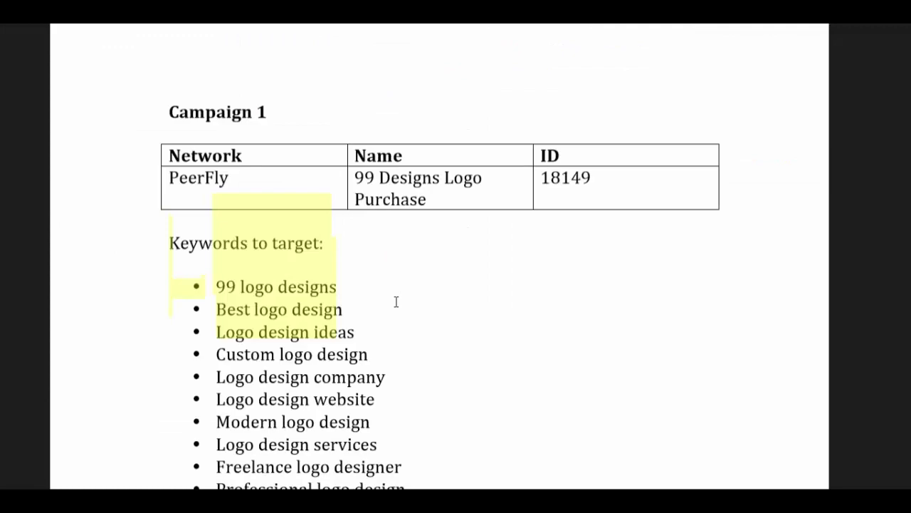
key(alt+Tab)
text(mod)
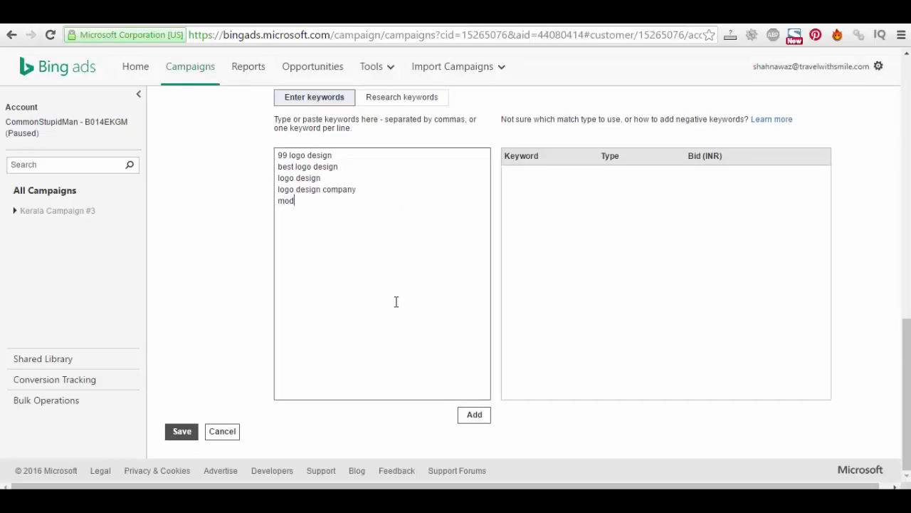
text(ern logo design)
Check the document's list again and add the keyword "freelance logo design" on a new line.
key(alt+Tab)
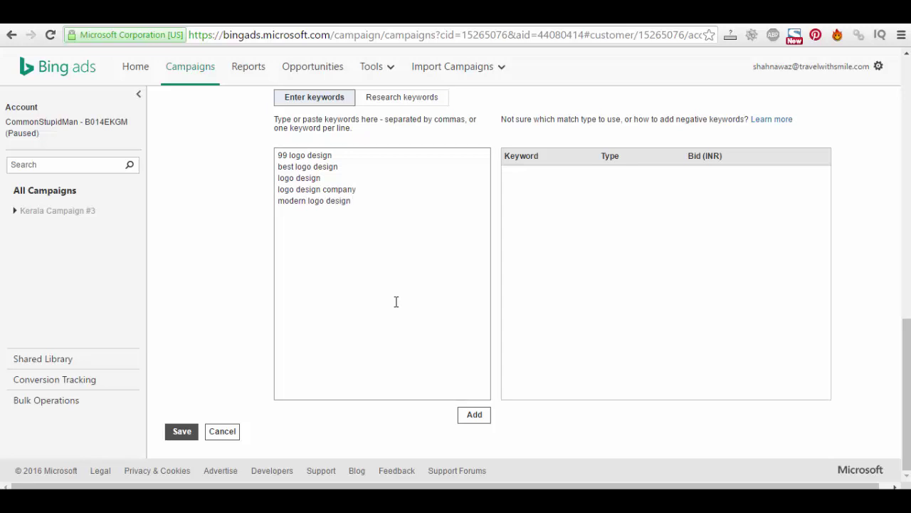
key(alt+Tab)
key(Return)
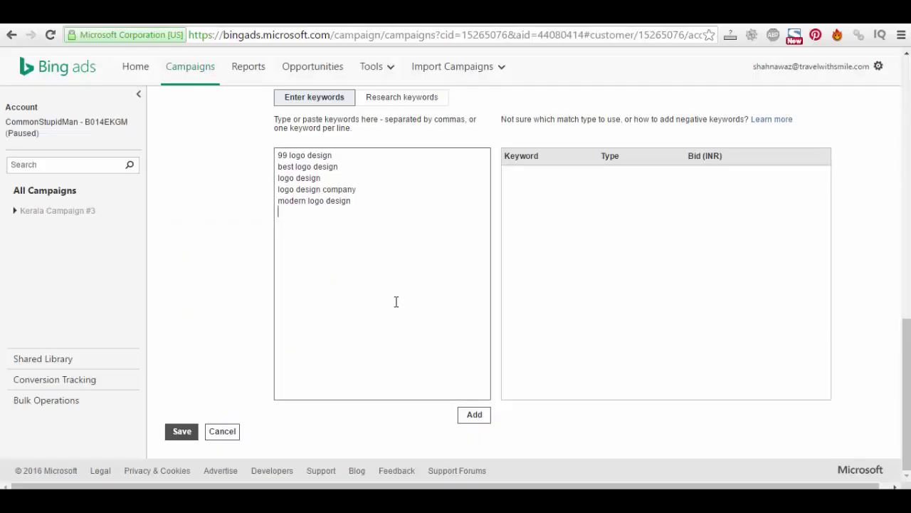
text(freelance logo design)
Consult the campaign document's keyword list and add "professional logo design" and "buy logo online" on separate lines of the keyword box.
key(alt+Tab)
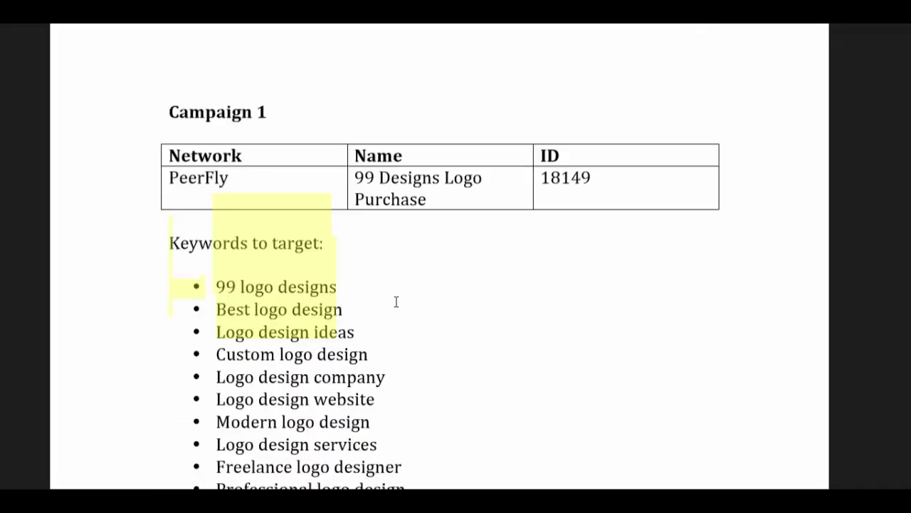
key(alt+Tab)
text(profess)
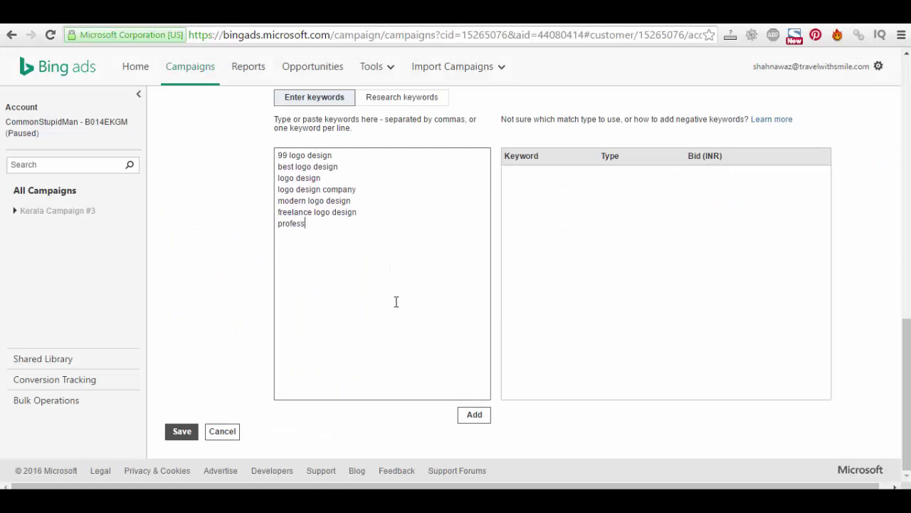
text(ional lgo)
key(BackSpace)
key(BackSpace)
text(ogoo design buy logo o)
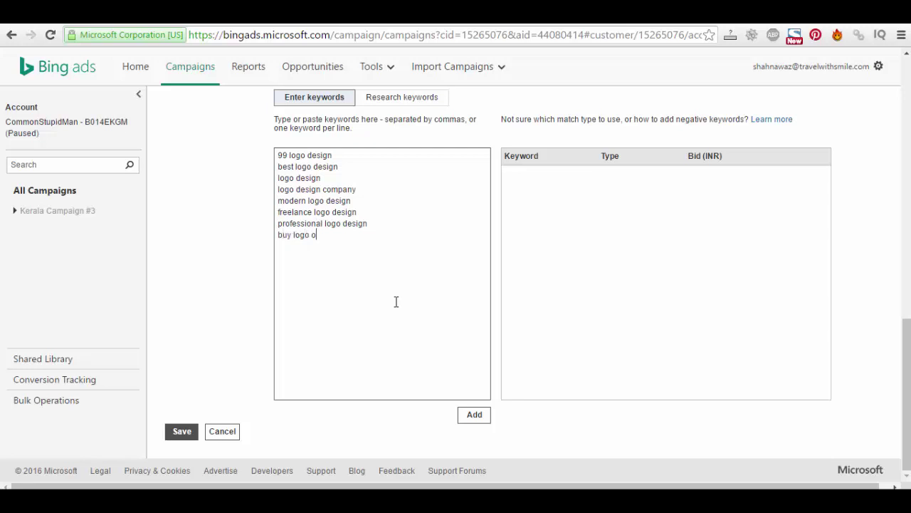
text(nline)
key(Return)
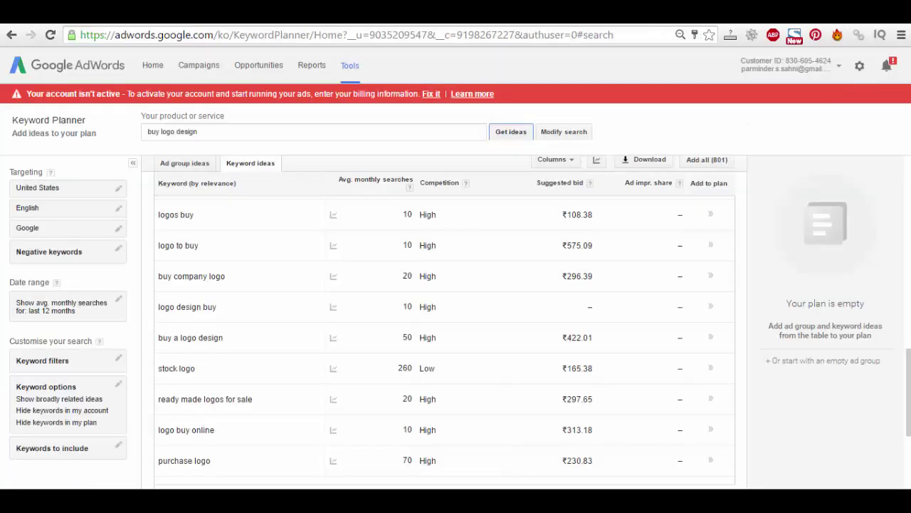
Check the "buy logo design" ideas in Google Keyword Planner and add "buy logo design" as a new line in the Bing Ads keyword box.
scroll(270, 341, up, 5)
scroll(229, 335, up, 10)
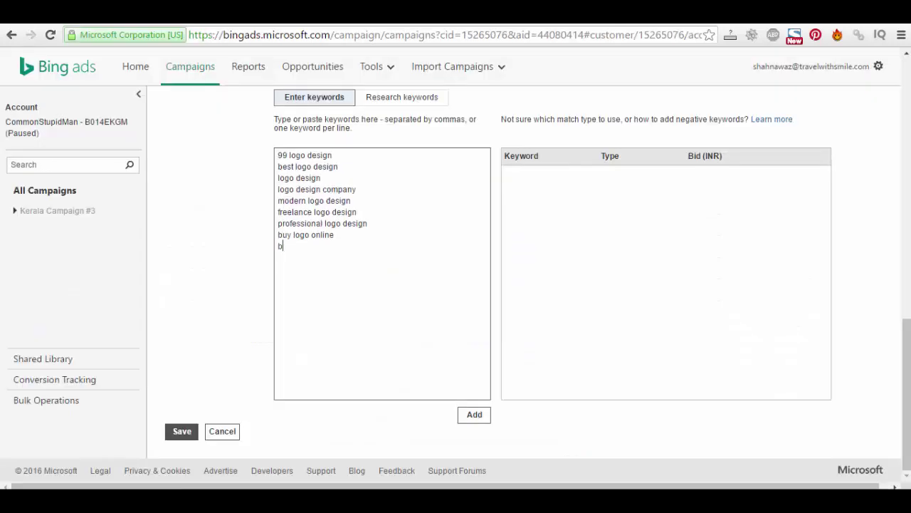
text(uy logo design)
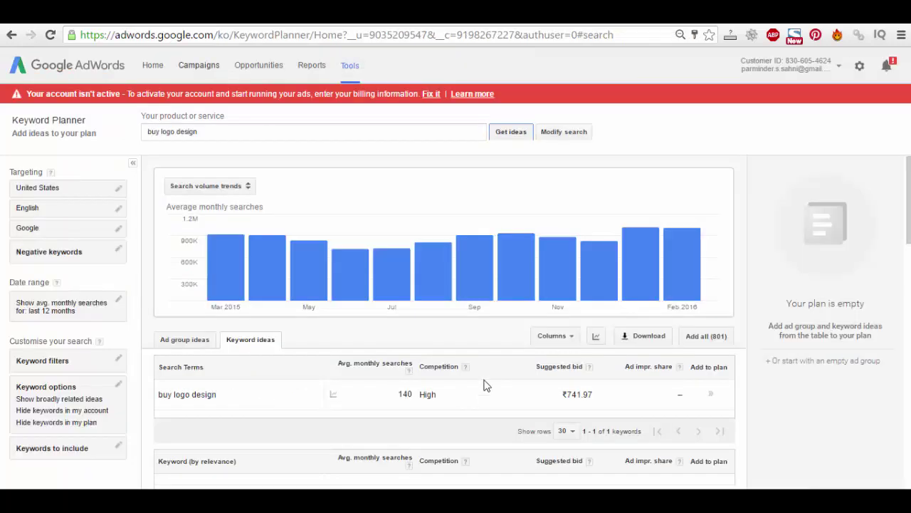
scroll(292, 350, down, 5)
scroll(297, 377, down, 3)
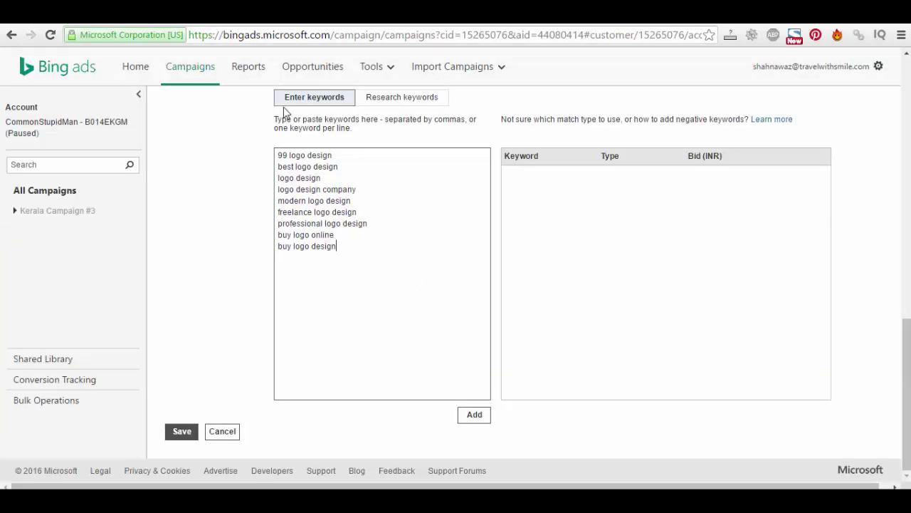
click(354, 245)
Switch to the PeerFly publisher login page, collapse the help chat and log in with the prefilled credentials.
click(422, 14)
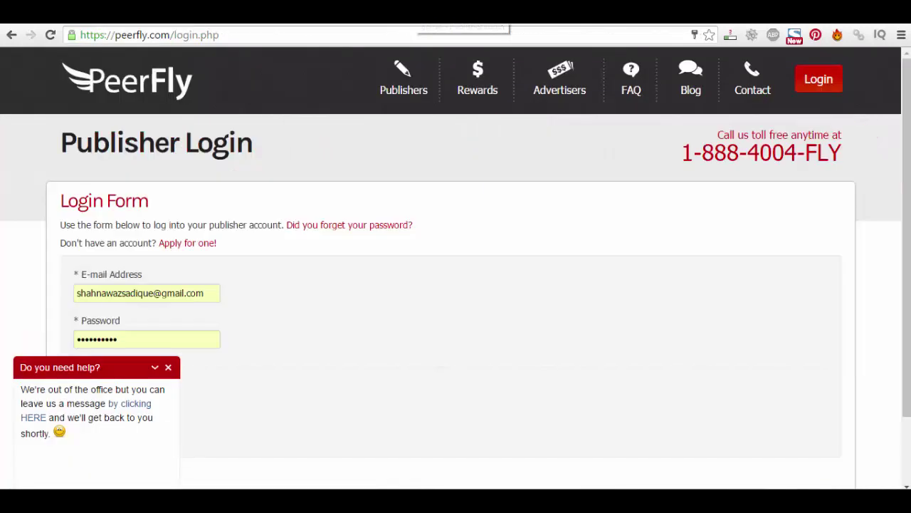
click(153, 368)
click(141, 382)
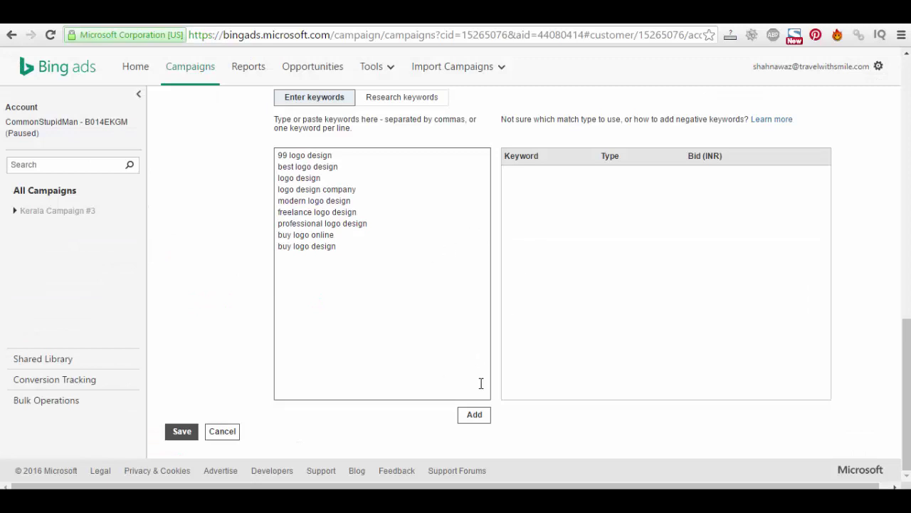
Add the entered keywords to the Bing Ads bid table and research keywords containing the phrase "logo design".
click(475, 414)
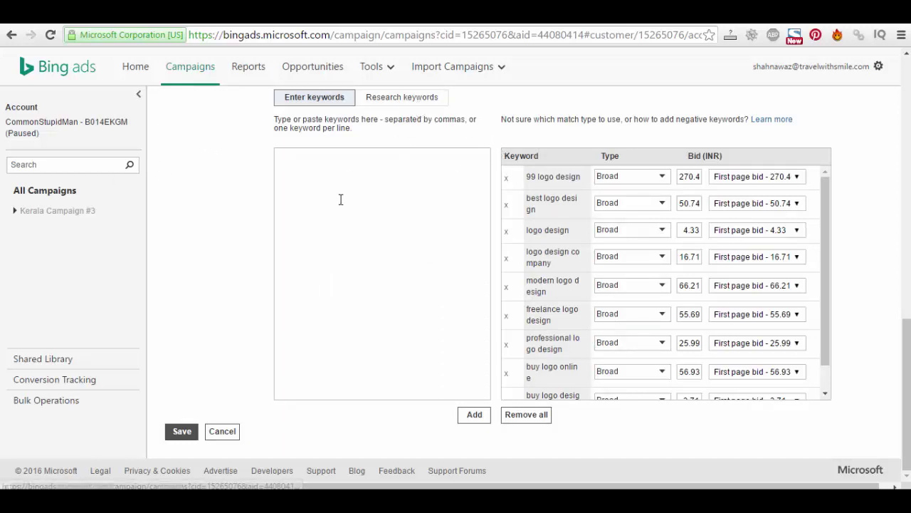
scroll(349, 194, up, 1)
click(381, 167)
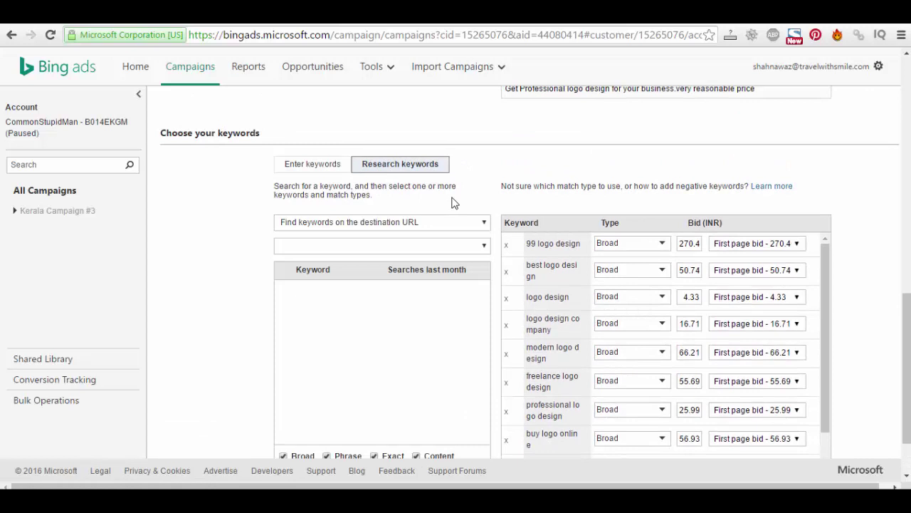
click(392, 221)
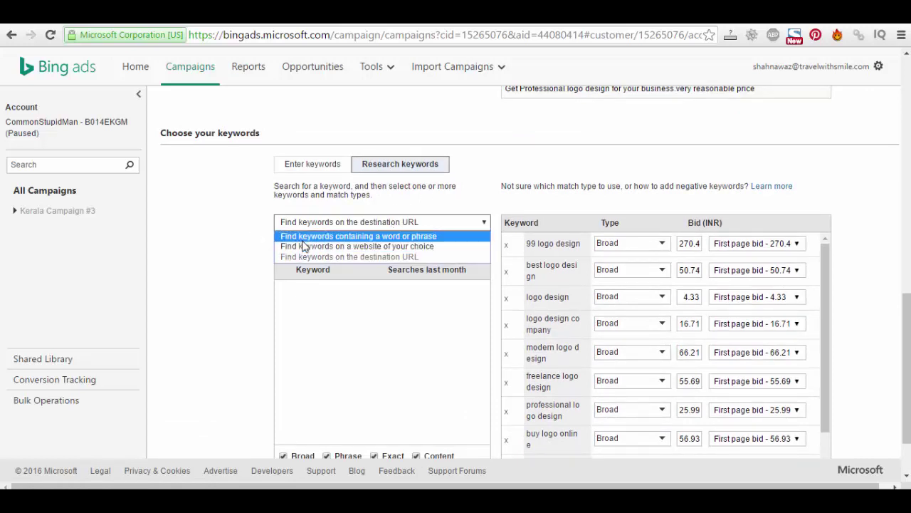
click(327, 329)
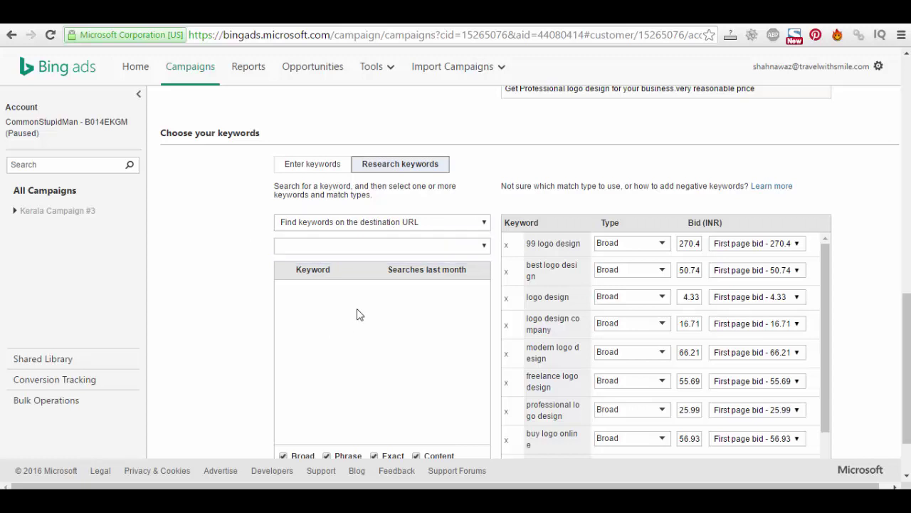
click(369, 225)
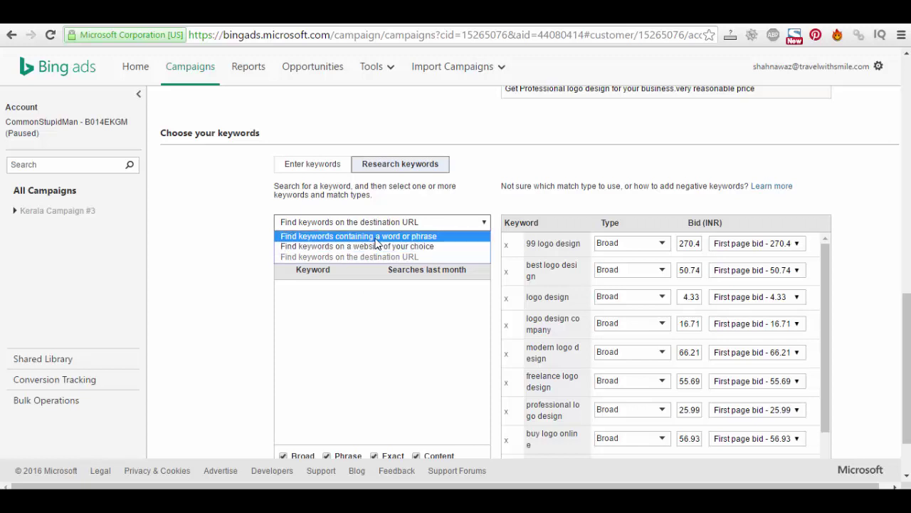
click(376, 240)
click(358, 251)
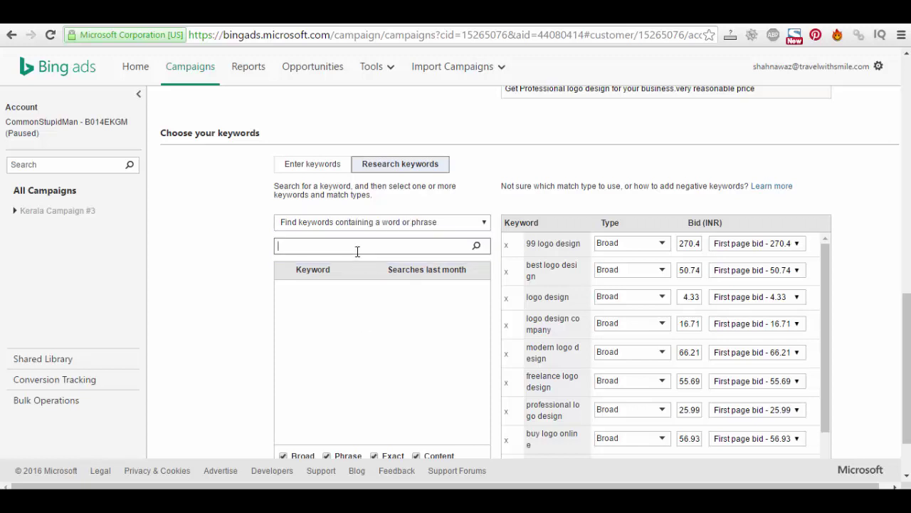
text(logo design)
key(Return)
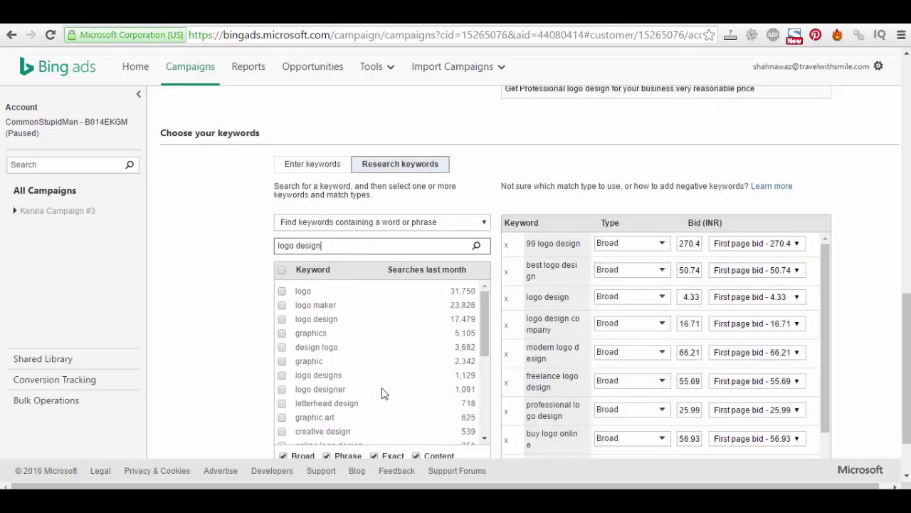
Select the suggestions famous graphic designers, online logo design, custom logos, logo design services, professional logo design and logo design service.
scroll(384, 368, down, 2)
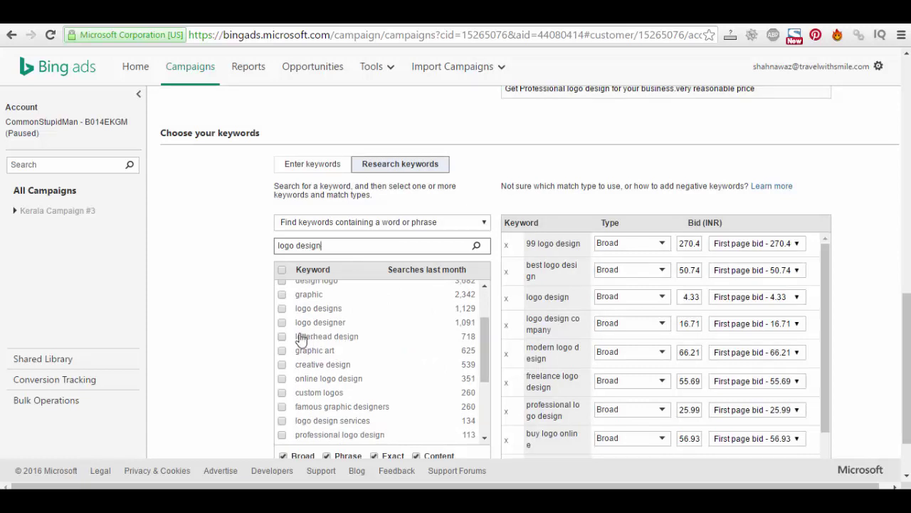
scroll(378, 403, down, 2)
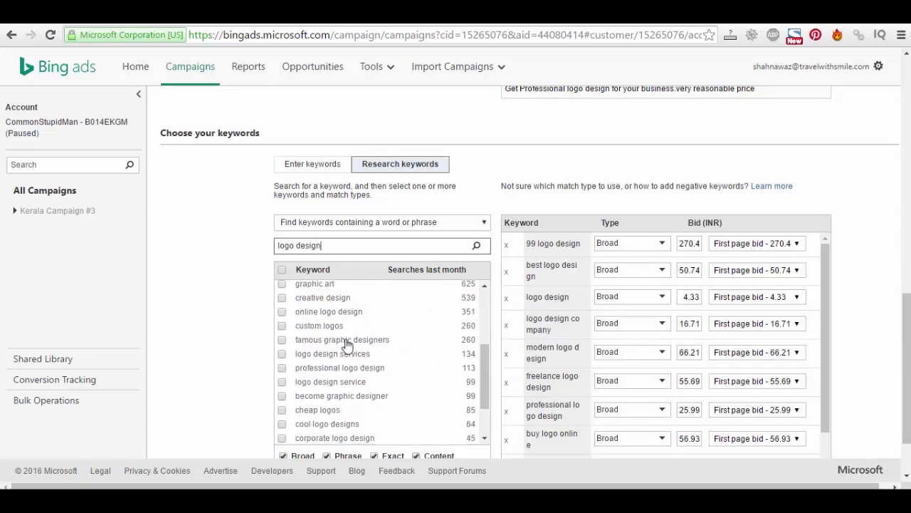
click(347, 341)
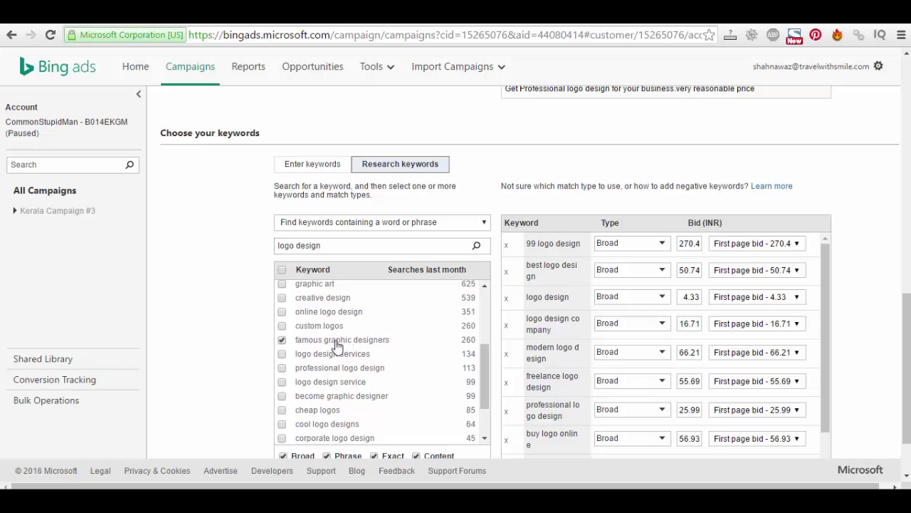
click(329, 313)
click(327, 327)
click(333, 354)
click(334, 369)
click(333, 383)
scroll(338, 406, down, 1)
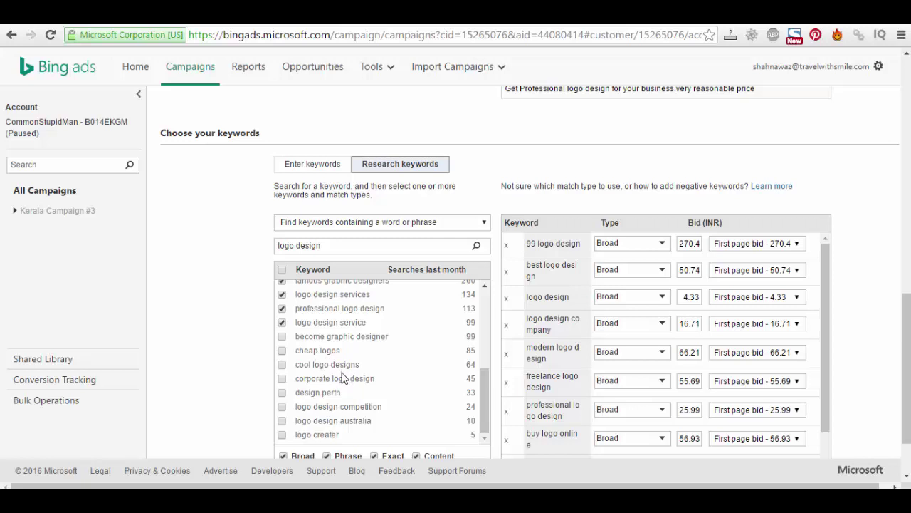
Also select corporate logo design and logo design australia, and add all selected suggestions with Broad, Phrase, Exact and Content match types.
click(343, 377)
scroll(335, 426, down, 1)
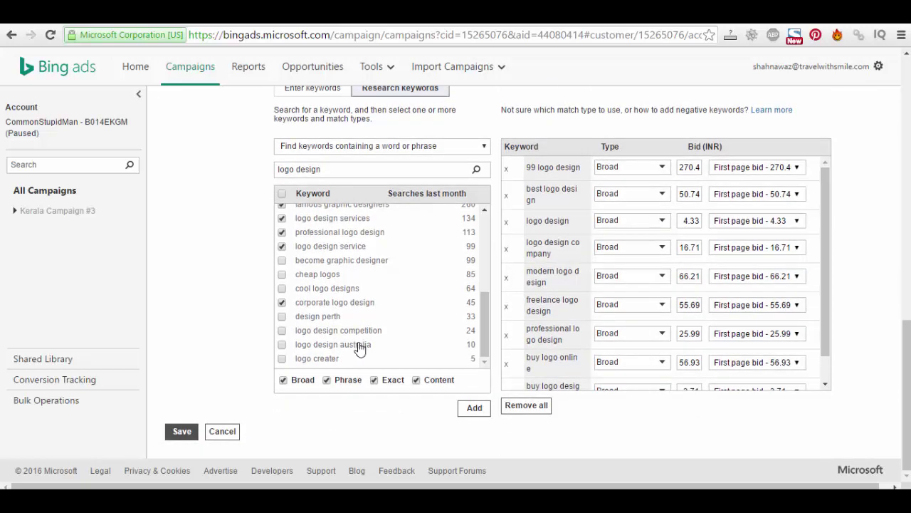
scroll(360, 348, up, 6)
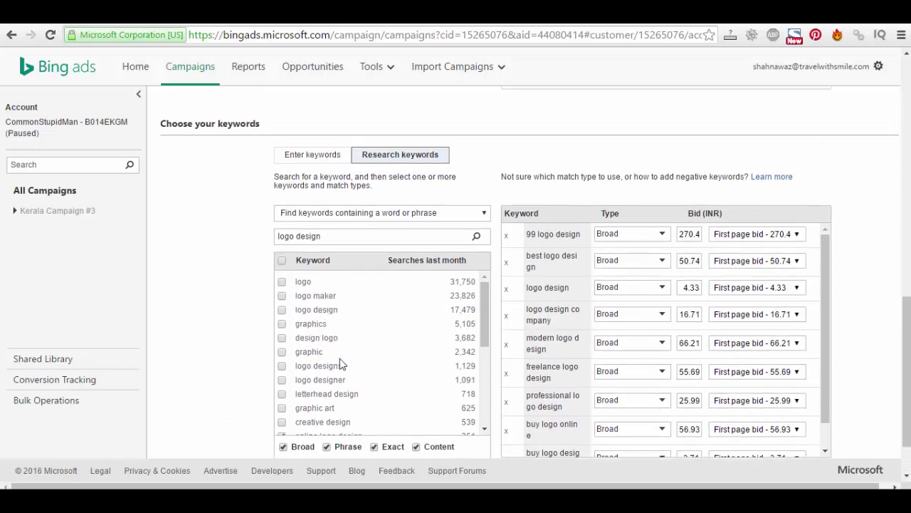
scroll(342, 363, down, 1)
scroll(344, 398, down, 2)
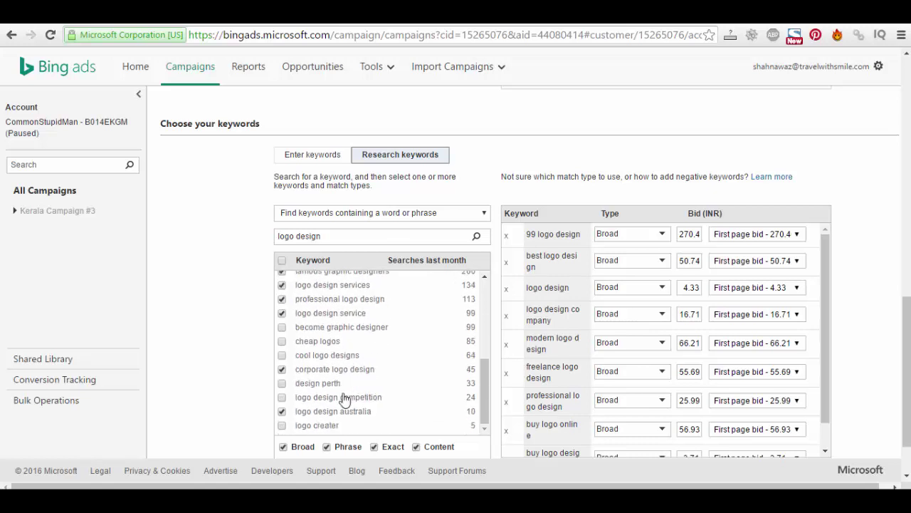
scroll(132, 359, down, 1)
click(473, 409)
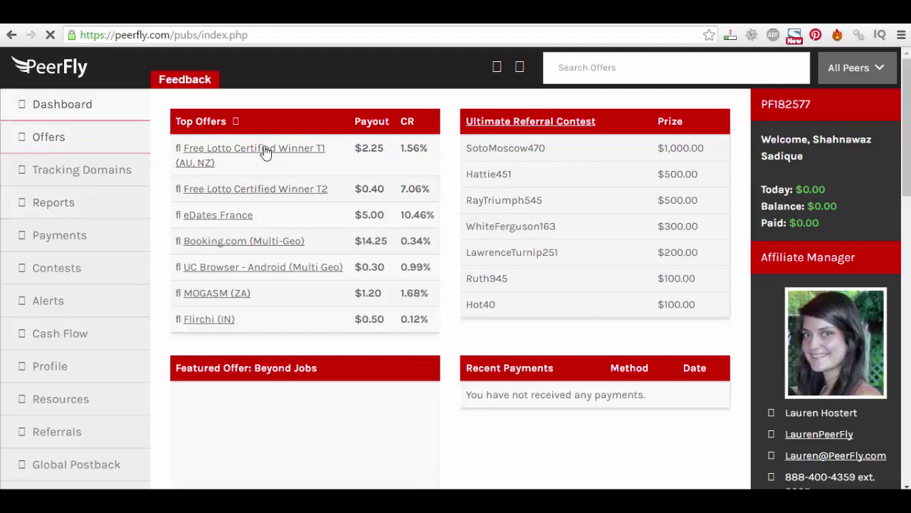
Look up the 99 Designs offer ID in the campaign document and search PeerFly's offers for 18149.
scroll(508, 373, down, 5)
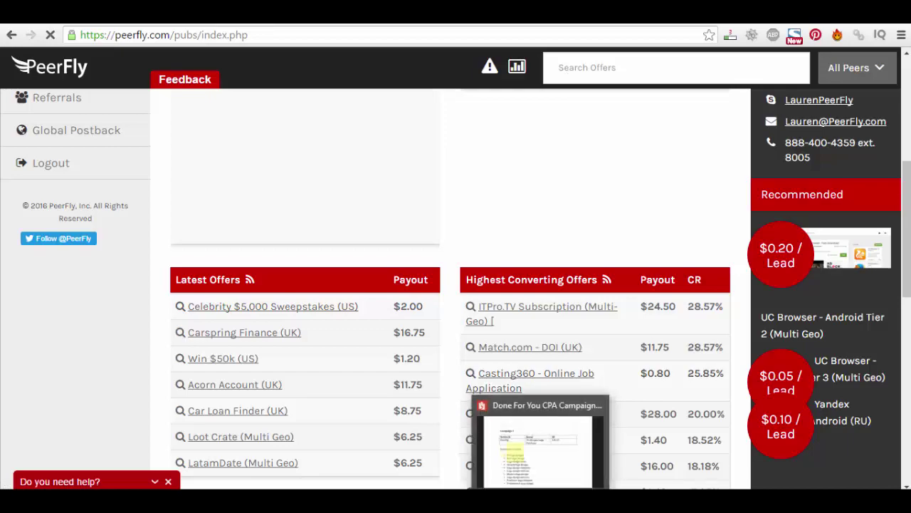
click(541, 441)
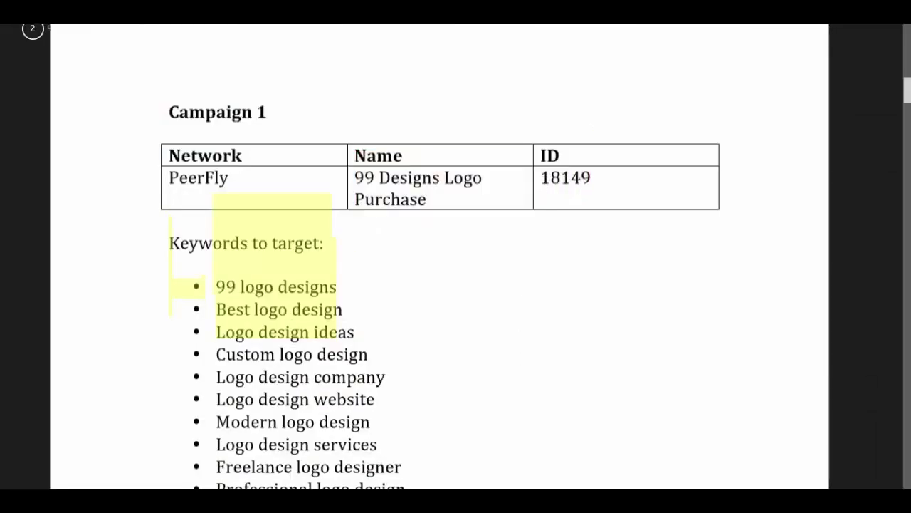
key(alt+Tab)
click(596, 71)
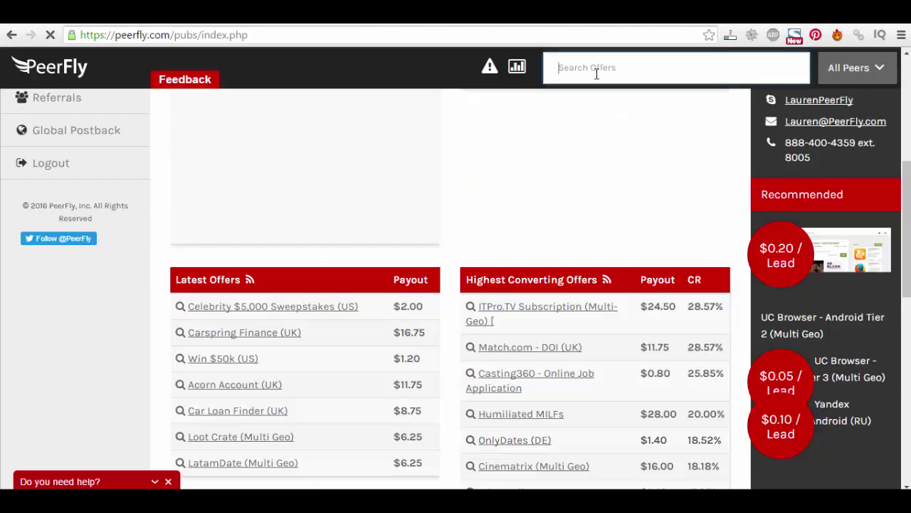
text(19)
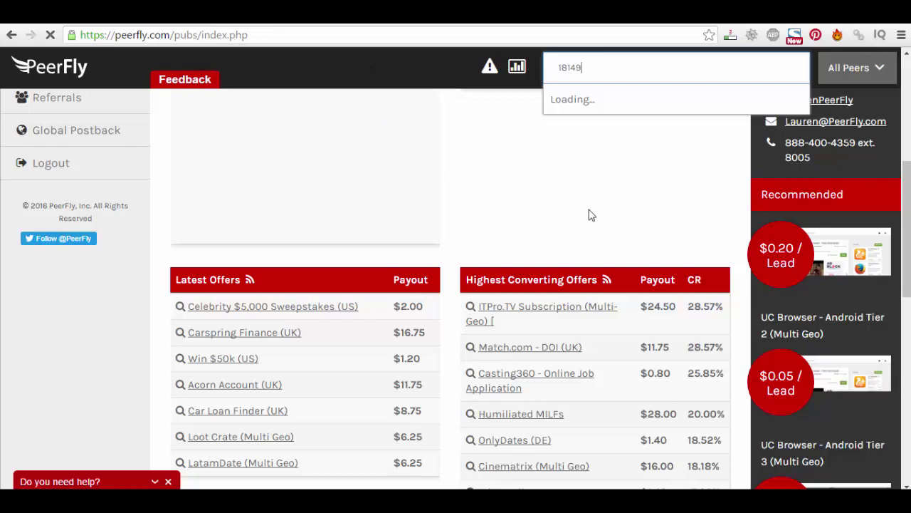
scroll(589, 215, up, 1)
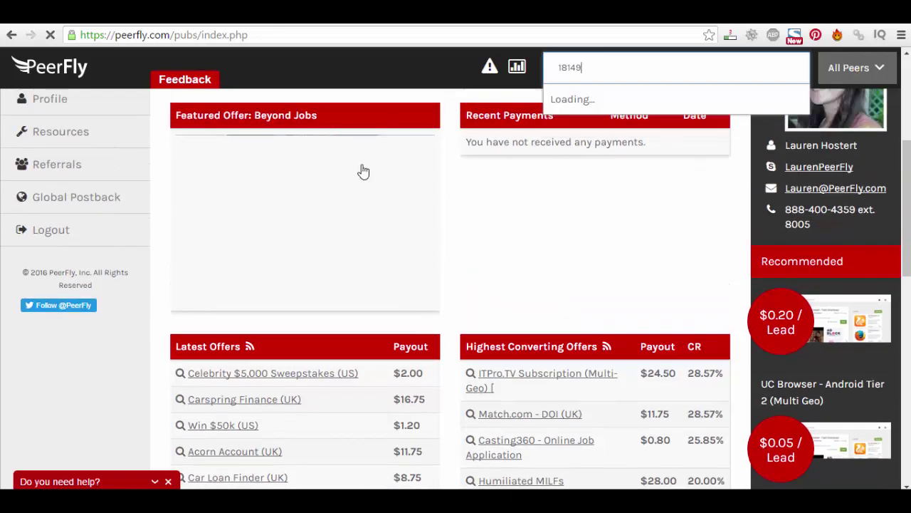
scroll(591, 239, down, 2)
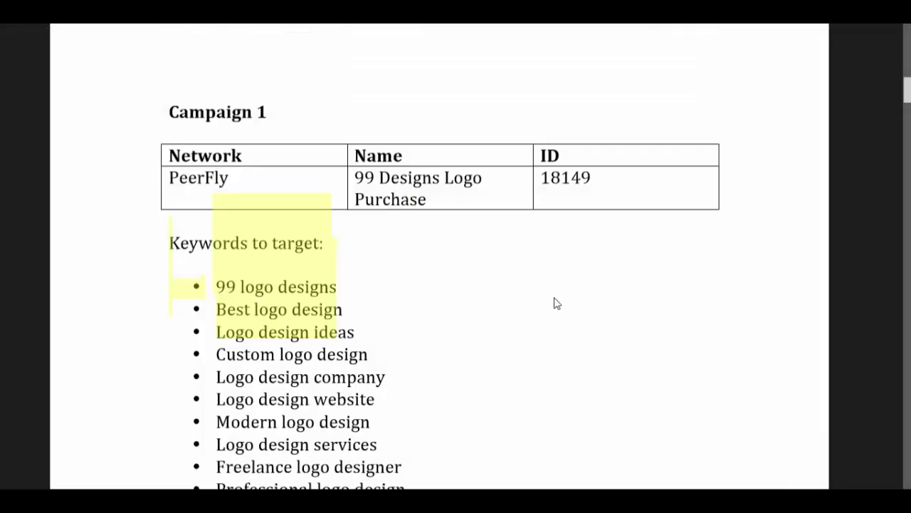
Review the campaign document's keyword list, and examine the match types and bids of the keywords added in Bing Ads.
scroll(541, 304, down, 3)
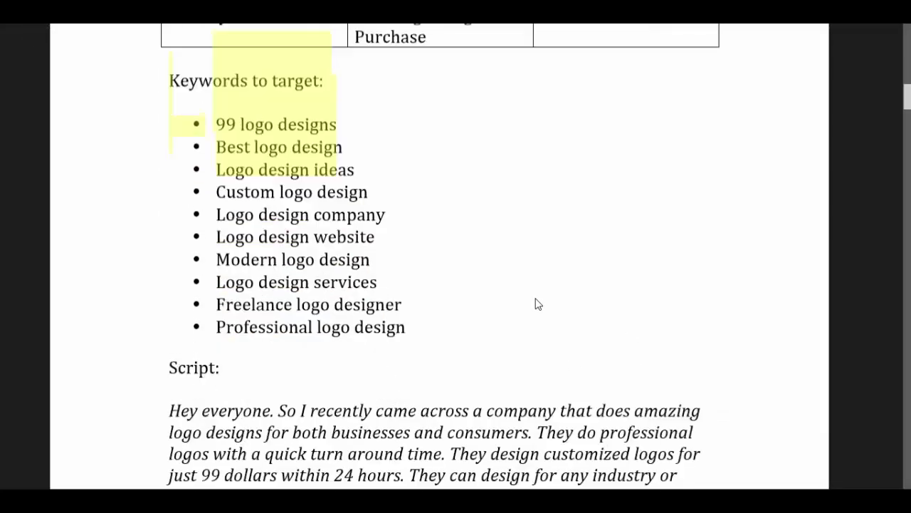
scroll(541, 302, up, 3)
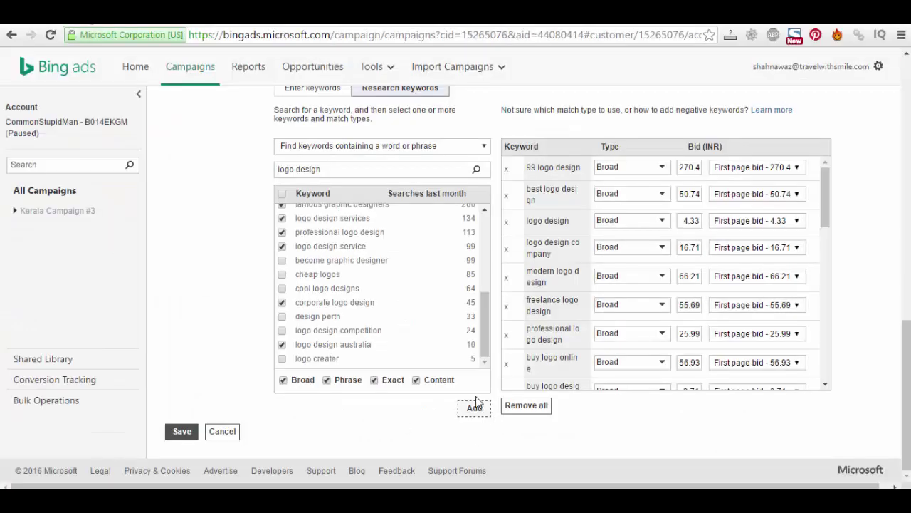
scroll(705, 310, down, 10)
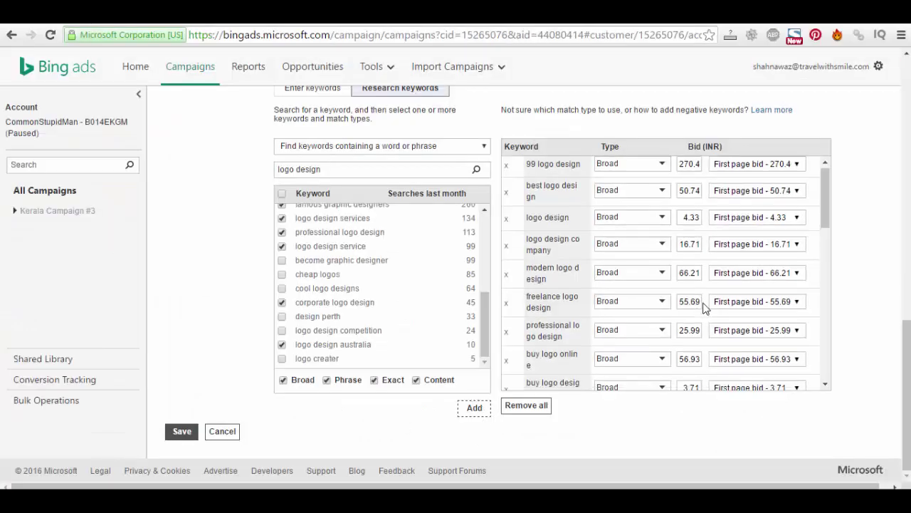
scroll(704, 309, up, 2)
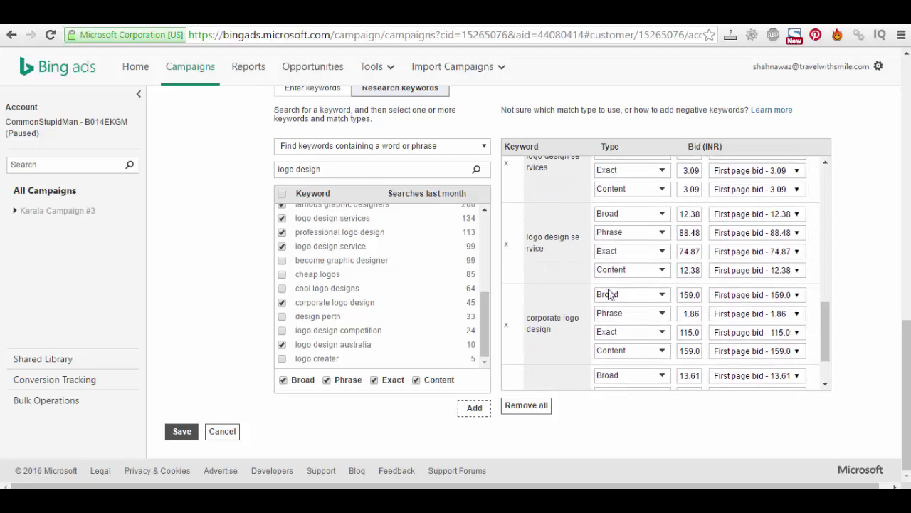
scroll(622, 290, up, 10)
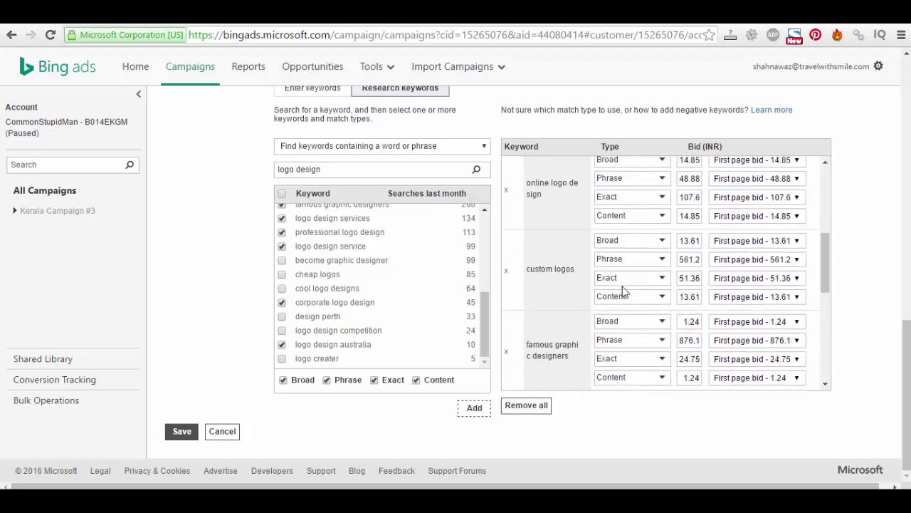
Add the Exact match type alongside Broad for the keyword 99 logo design.
scroll(623, 290, up, 5)
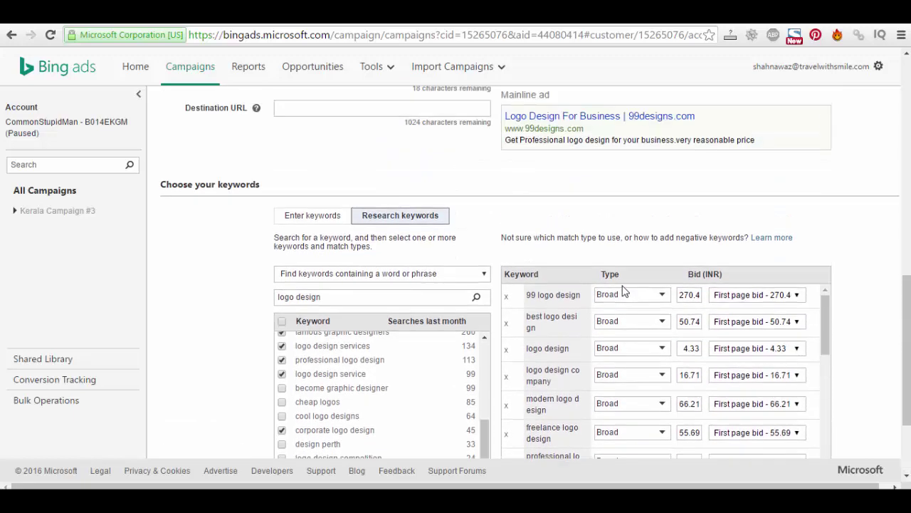
click(644, 303)
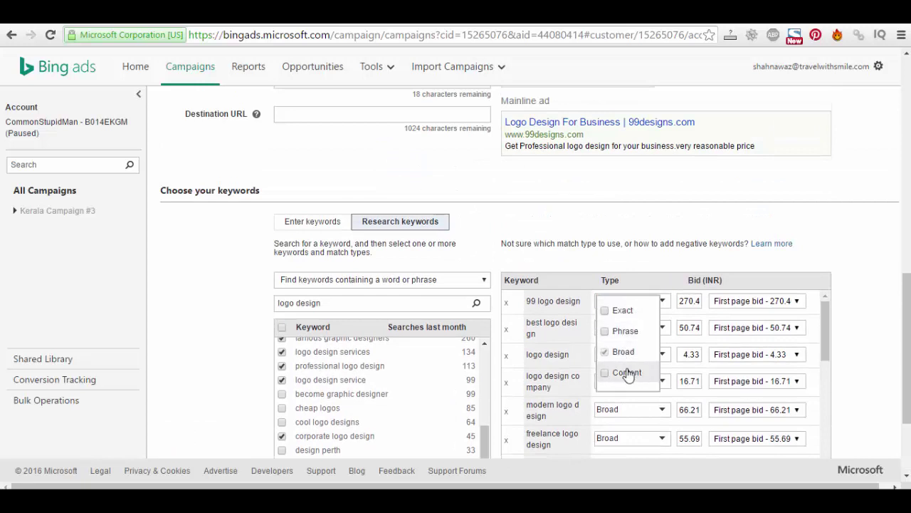
click(557, 228)
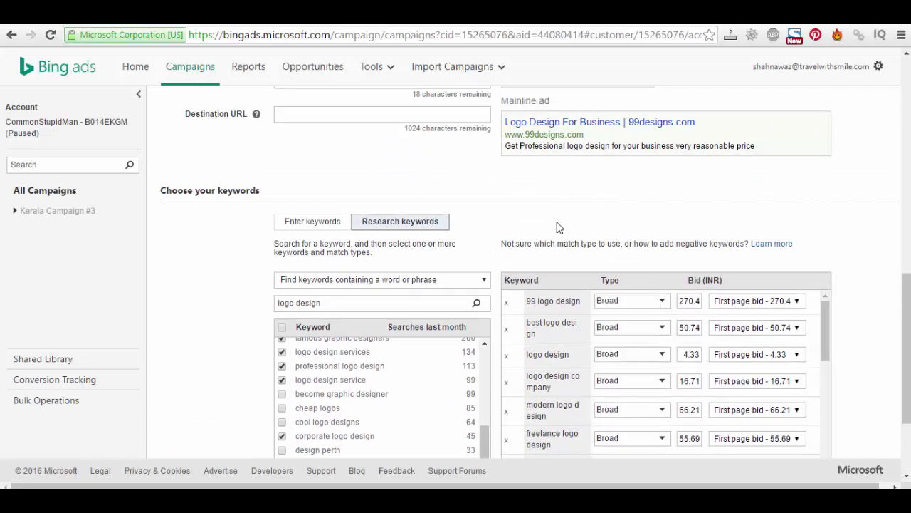
double_click(558, 228)
click(629, 303)
click(630, 304)
click(625, 311)
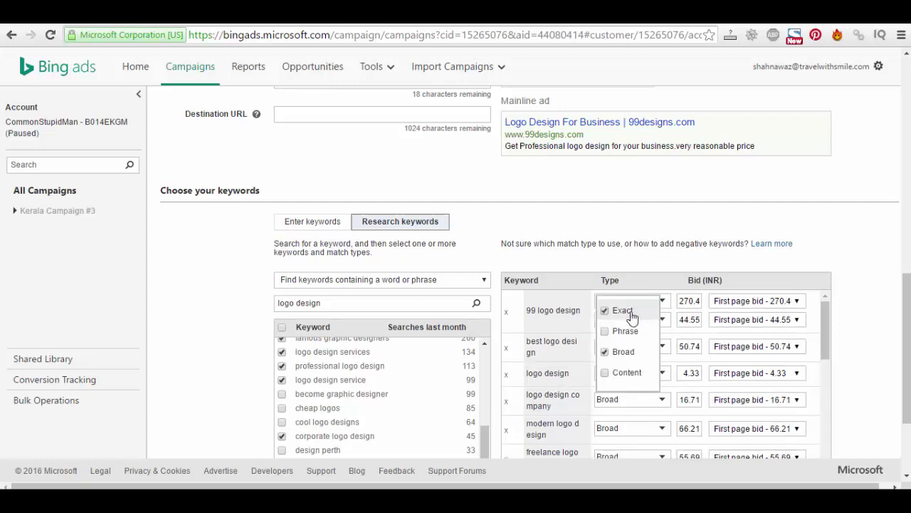
click(649, 271)
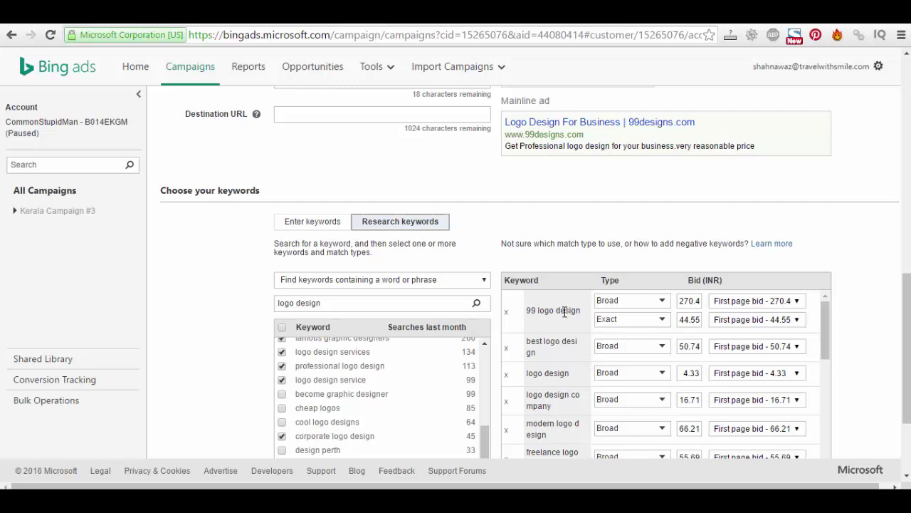
Review the ad fields and the match types and first page bids of the added keywords.
scroll(542, 327, down, 5)
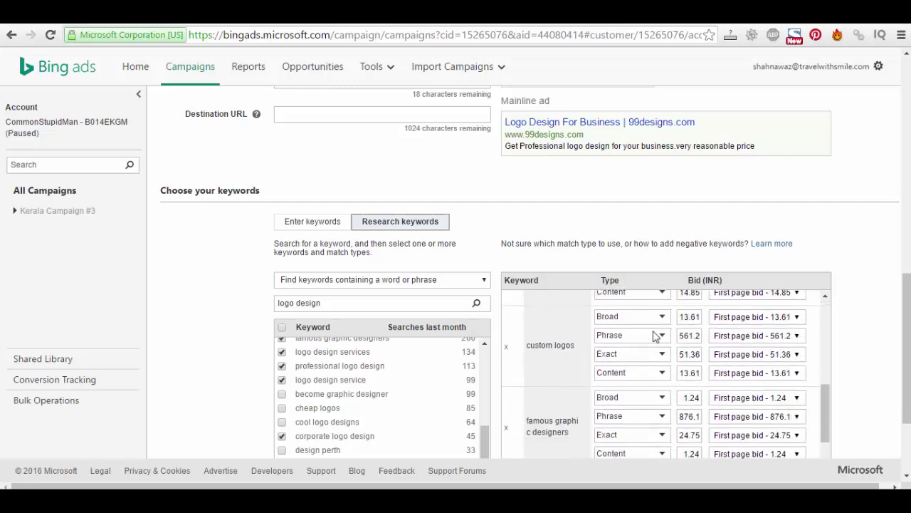
scroll(622, 333, up, 5)
scroll(626, 333, up, 2)
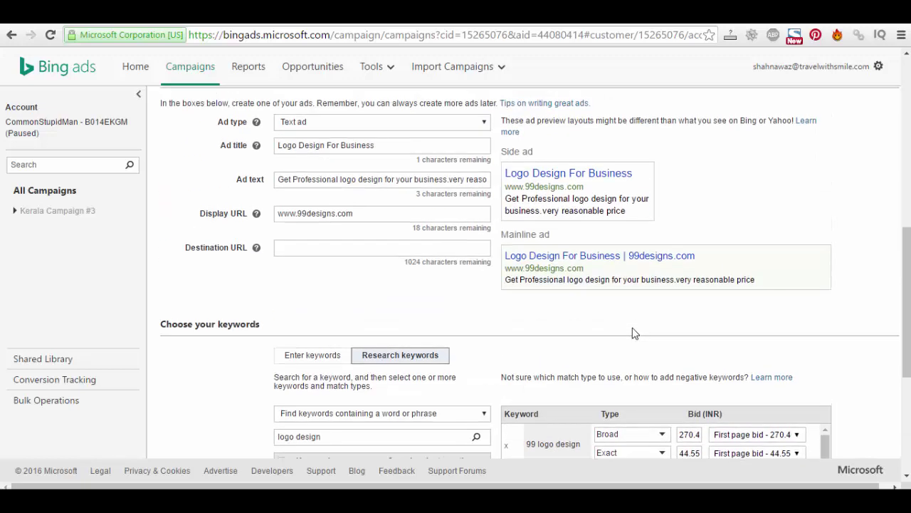
scroll(754, 335, down, 2)
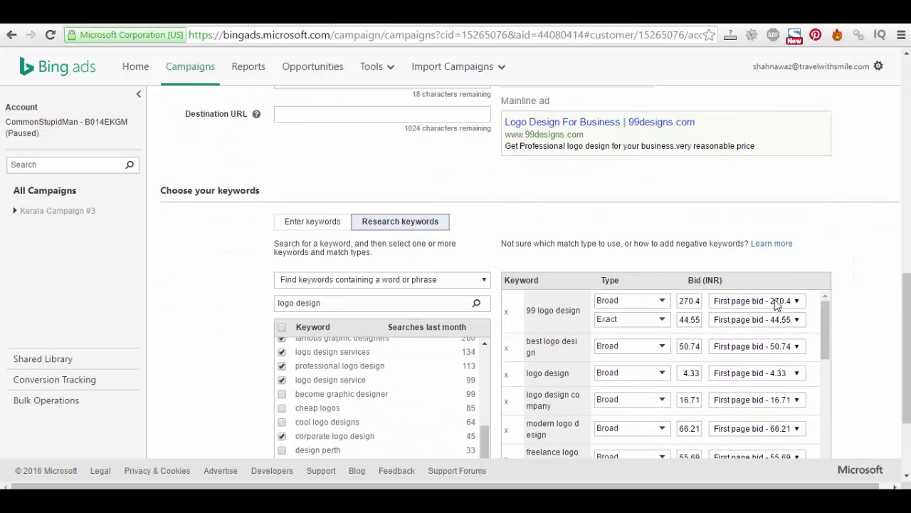
scroll(823, 205, down, 2)
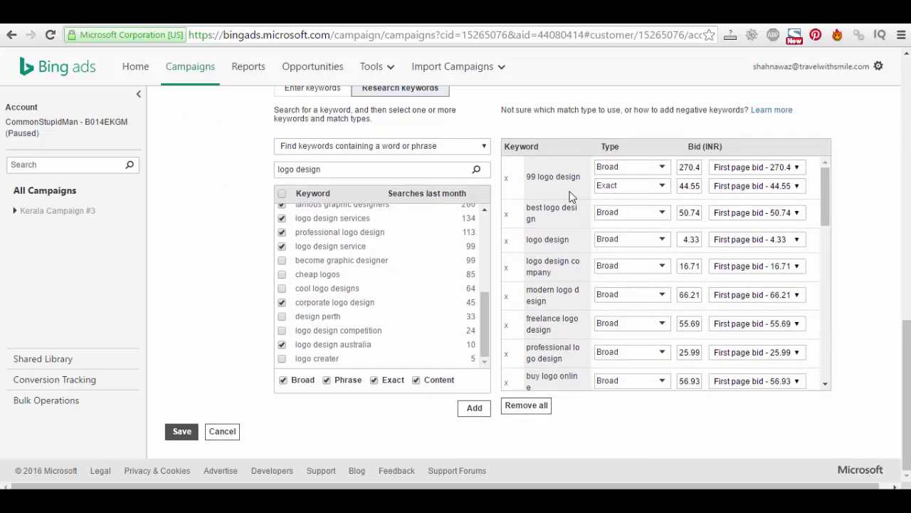
scroll(634, 314, down, 5)
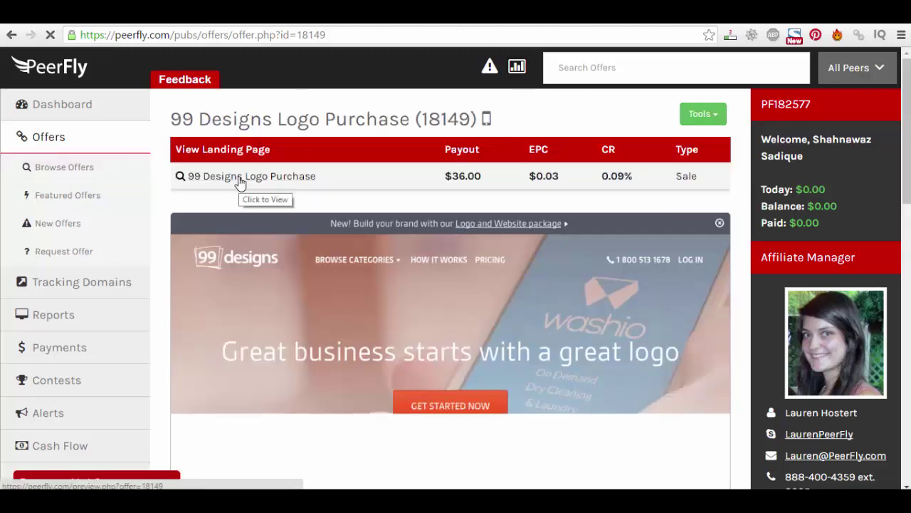
Switch to PeerFly and open the landing page preview of the 99 Designs Logo Purchase offer (18149).
click(240, 182)
key(alt+Left)
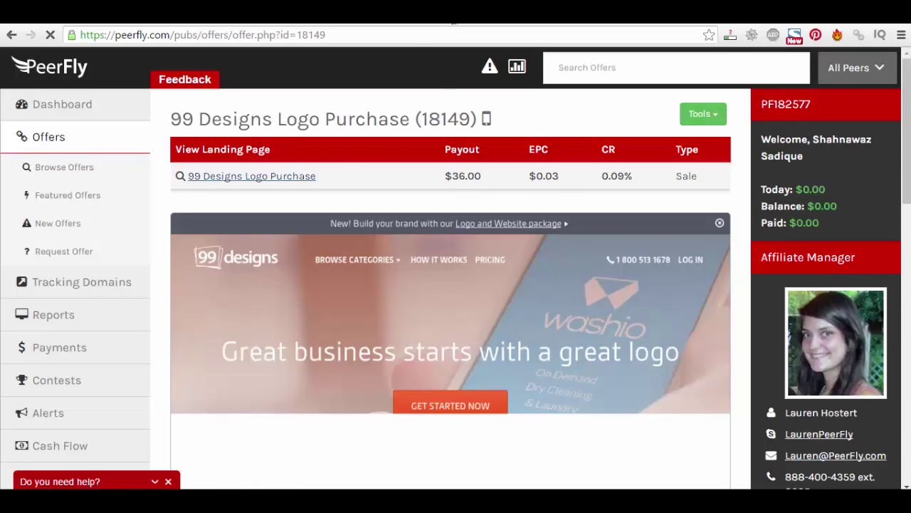
click(242, 181)
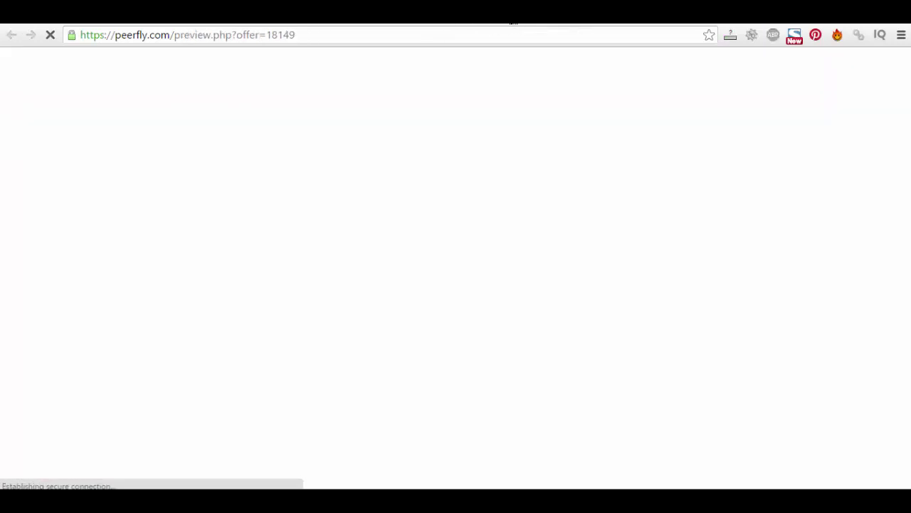
key(alt+Left)
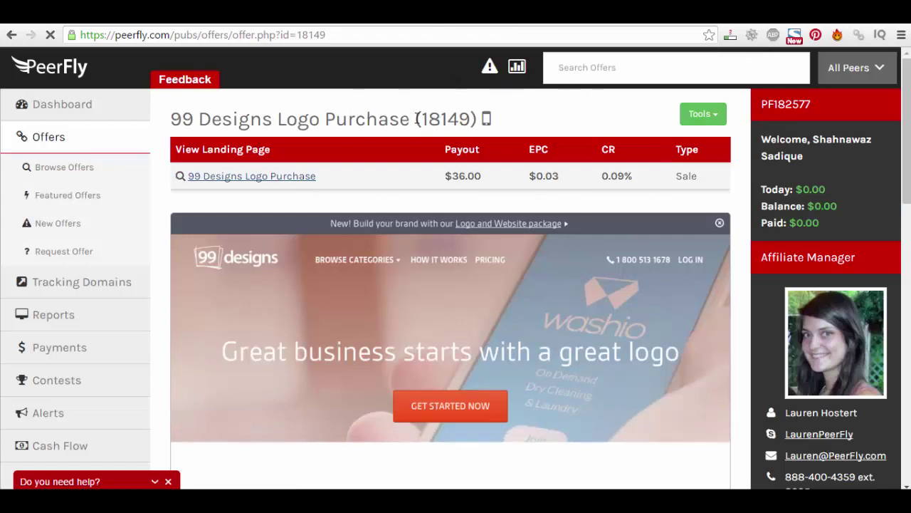
drag(418, 119, 479, 119)
click(575, 80)
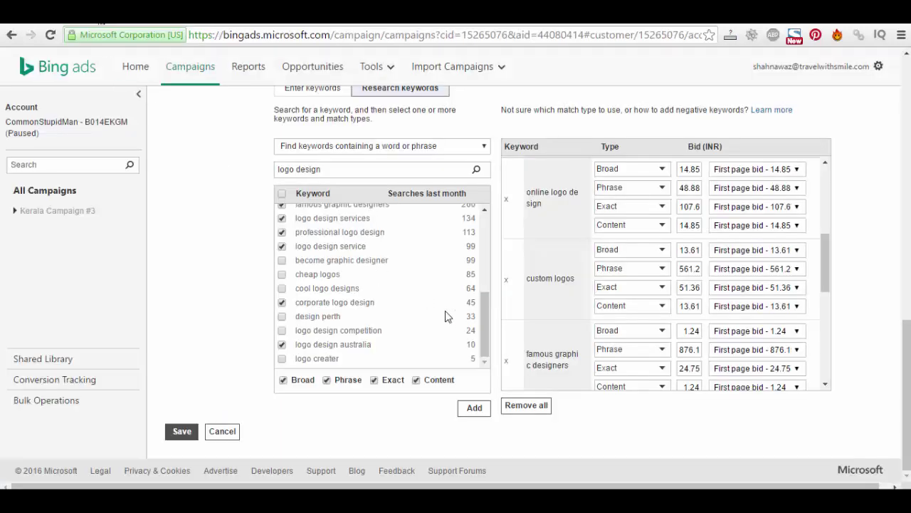
Try to save the campaign in Bing Ads, and look over the 99designs landing page in the browser.
click(182, 433)
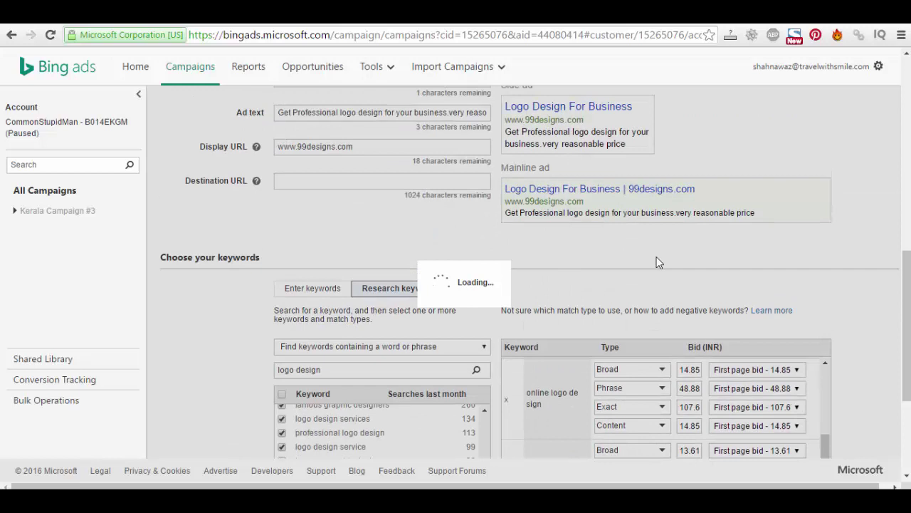
click(744, 182)
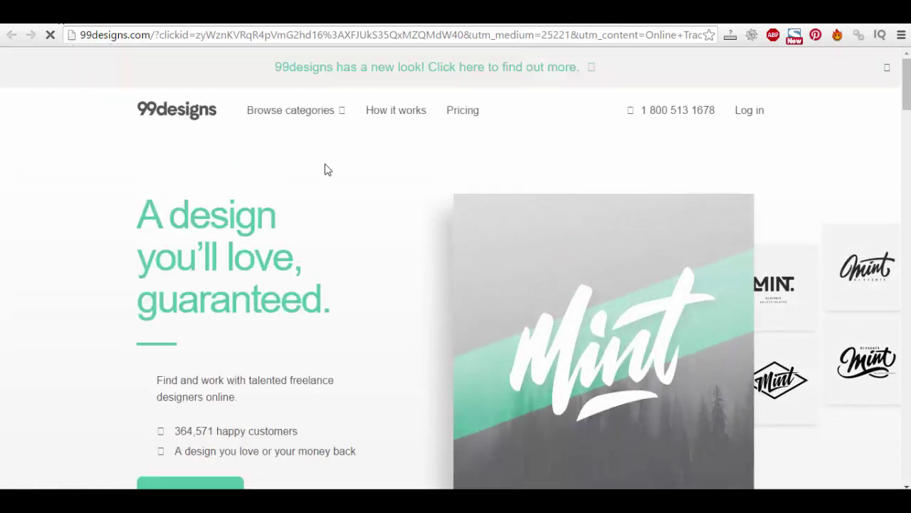
scroll(326, 171, down, 3)
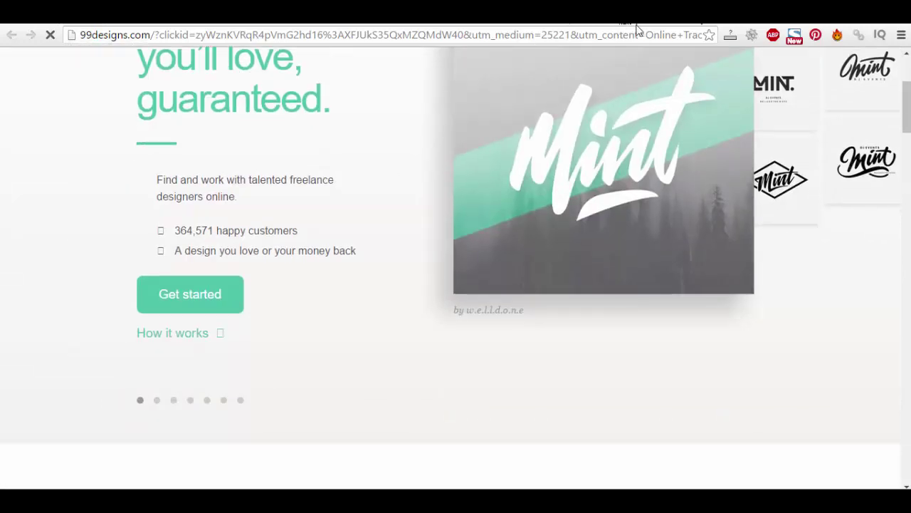
scroll(642, 150, up, 2)
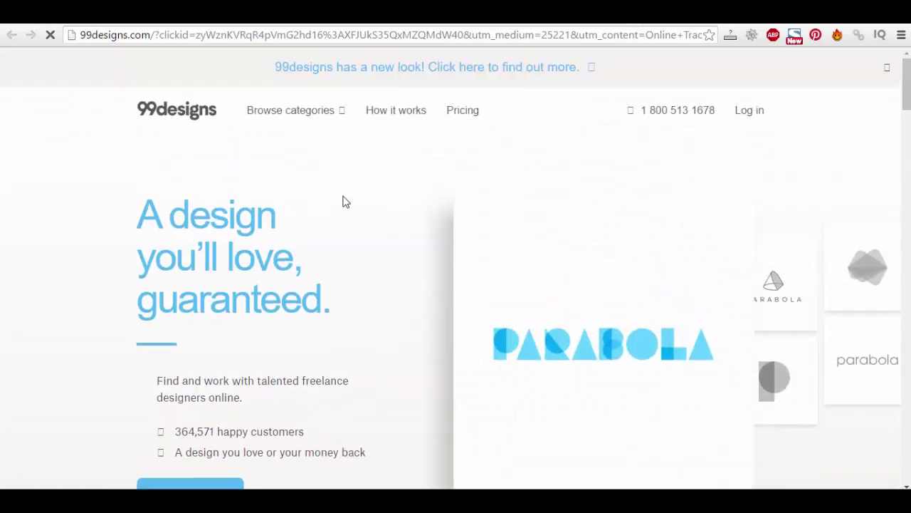
click(640, 25)
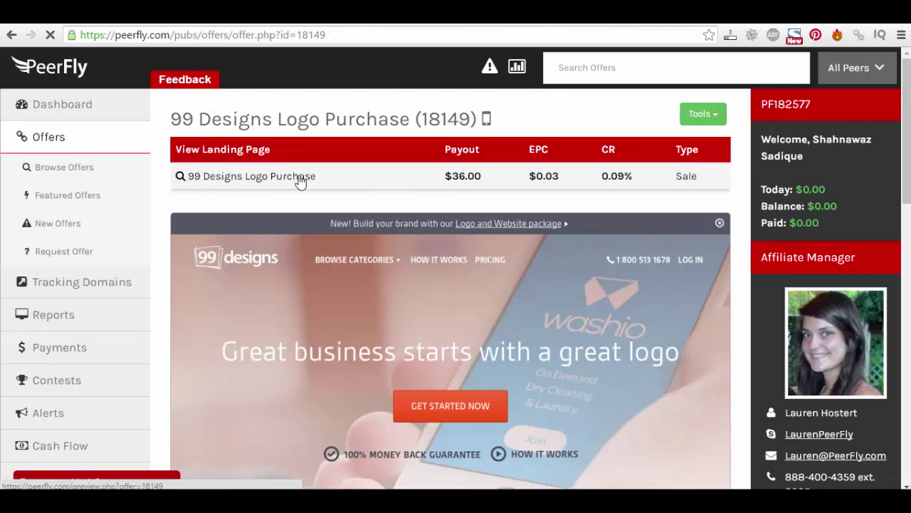
Copy the affiliate link from the 99 Designs Logo Purchase offer page in PeerFly.
scroll(300, 182, down, 6)
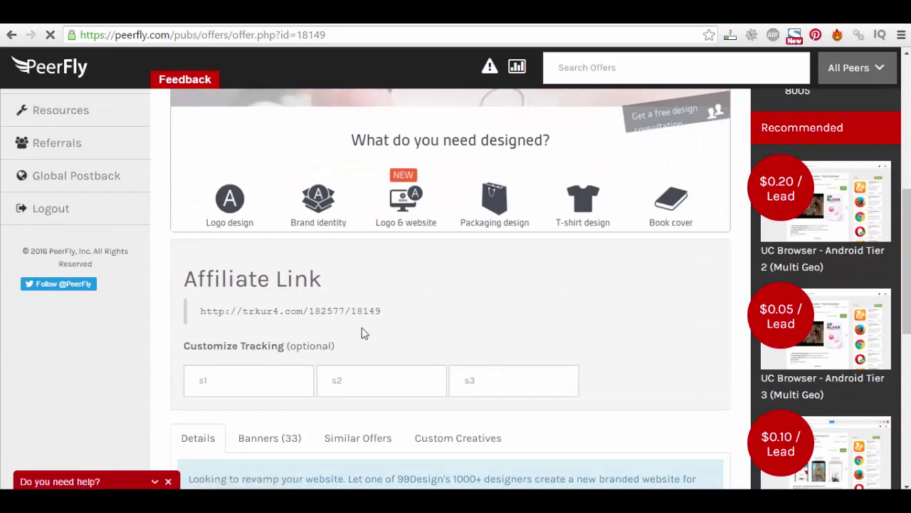
scroll(361, 332, down, 3)
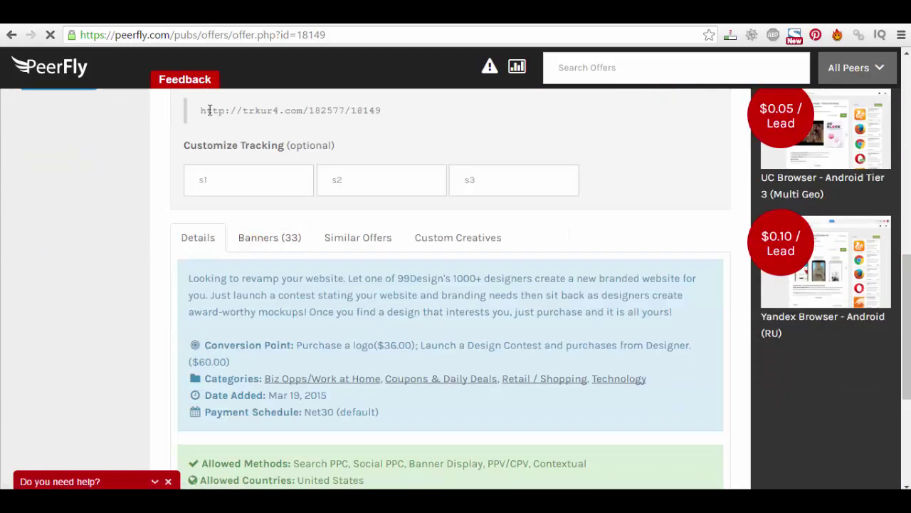
drag(363, 110, 377, 110)
click(220, 114)
triple_click(346, 112)
right_click(349, 114)
click(362, 122)
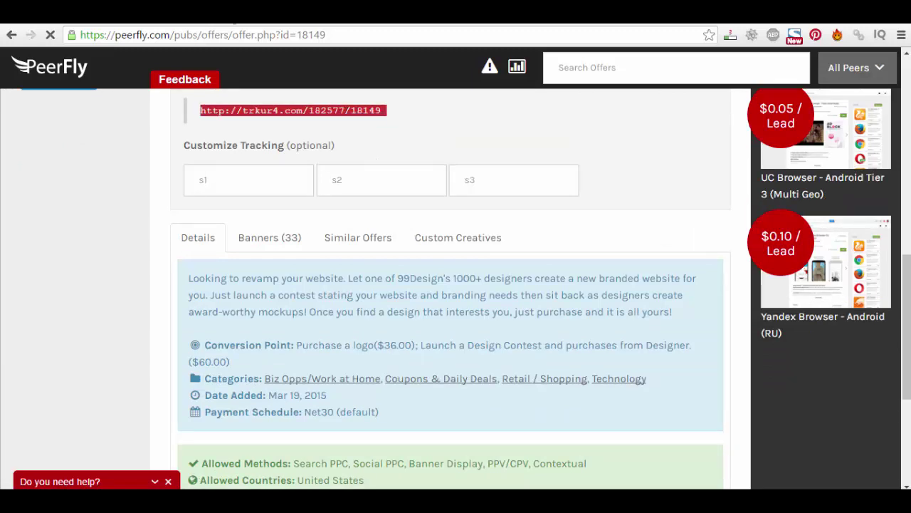
Paste the affiliate link as the ad's destination URL in Bing Ads, and submit the campaign for saving.
key(alt+Tab)
right_click(296, 182)
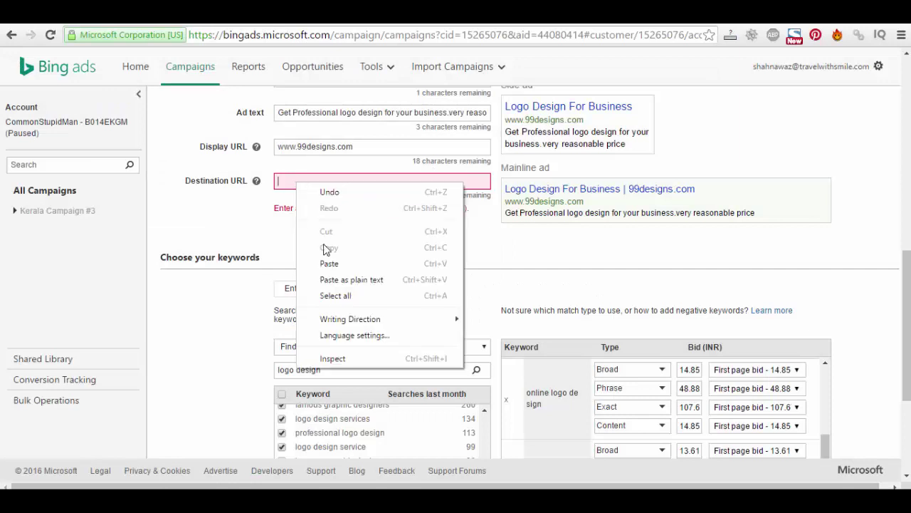
click(329, 262)
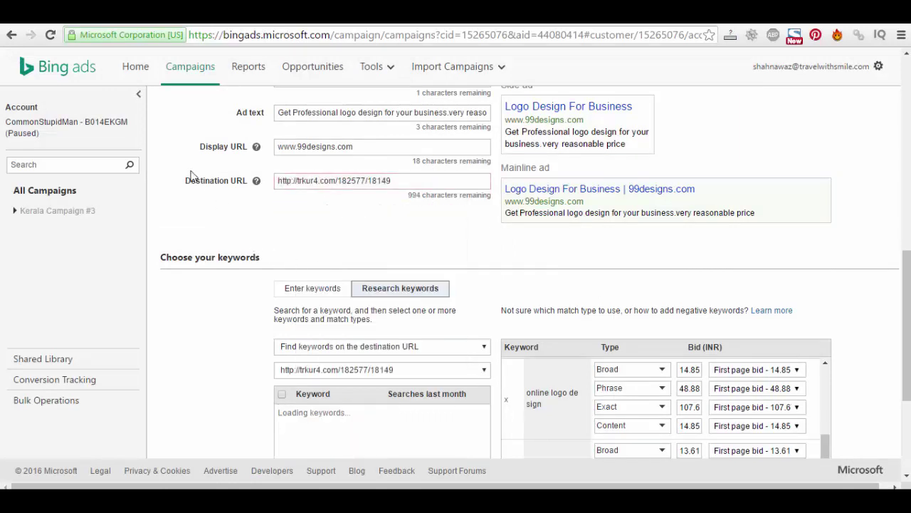
scroll(492, 227, down, 3)
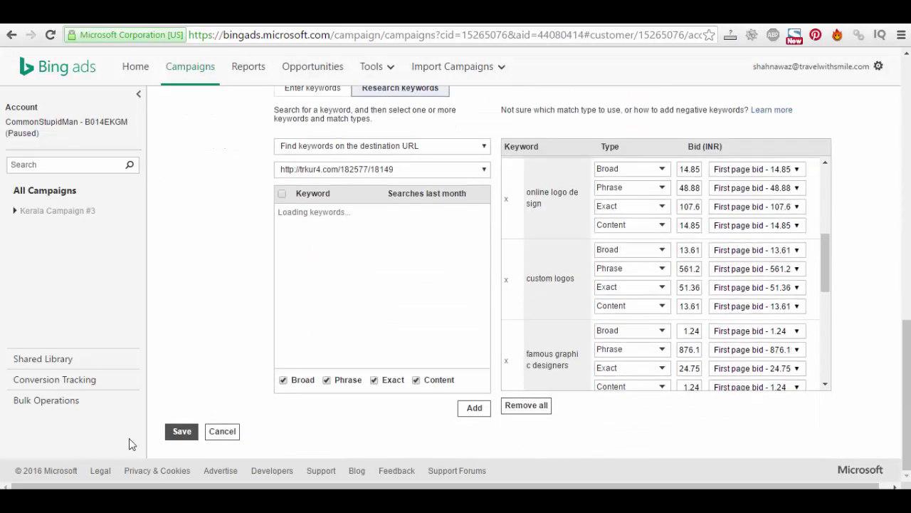
click(181, 431)
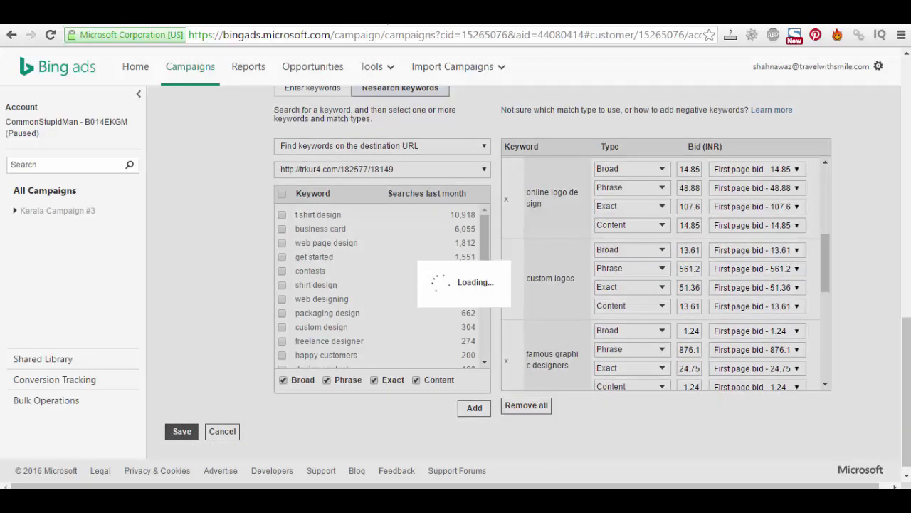
Check the allowed countries and allowed promotion methods in the 99 Designs offer's details on PeerFly.
key(ctrl+Tab)
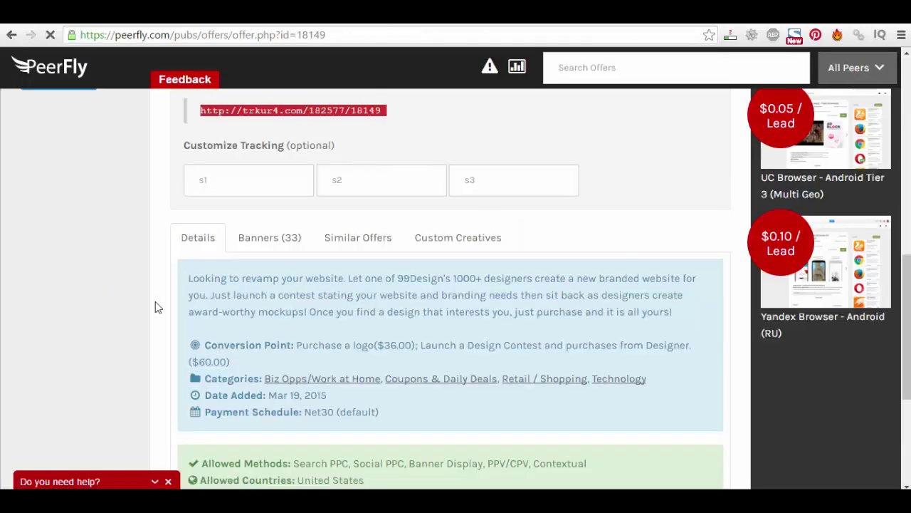
click(127, 296)
scroll(443, 359, down, 2)
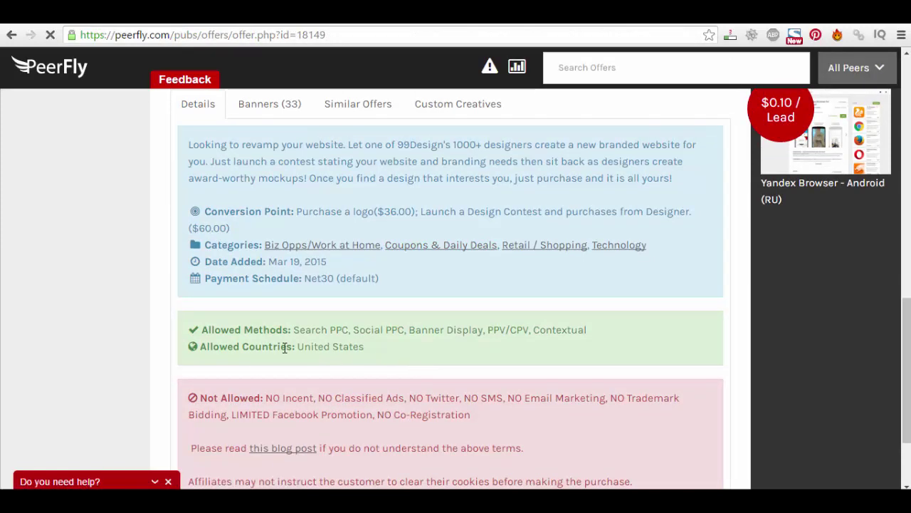
drag(338, 347, 388, 350)
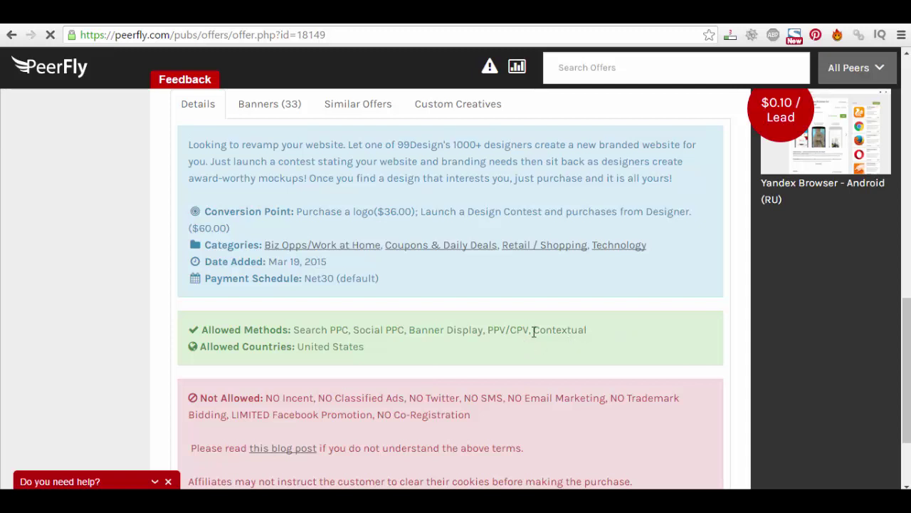
drag(290, 329, 358, 329)
click(297, 279)
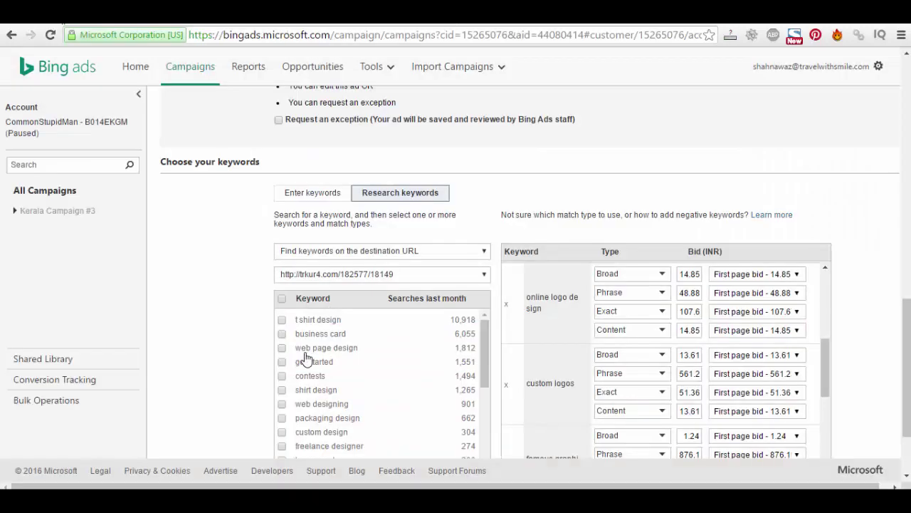
Enable the exception request for the ad in Bing Ads, and check the flagged display URL against the destination URL.
scroll(195, 346, up, 2)
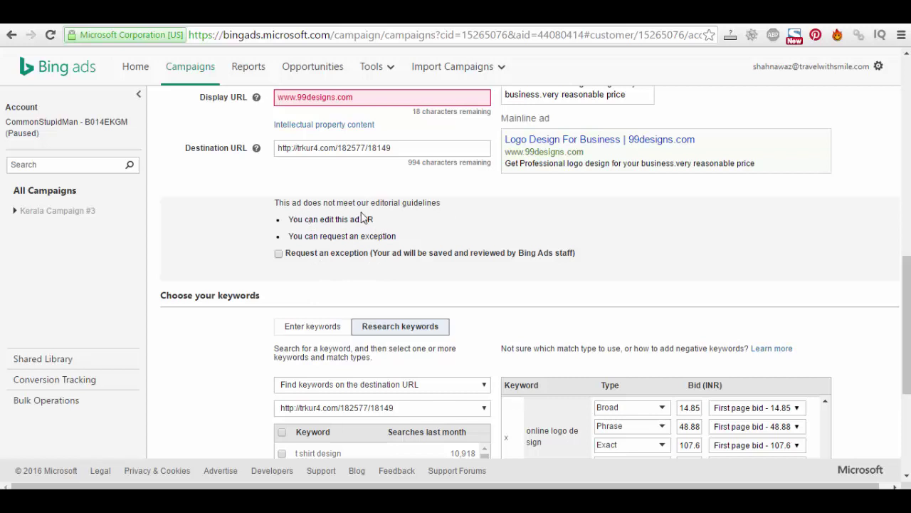
click(281, 254)
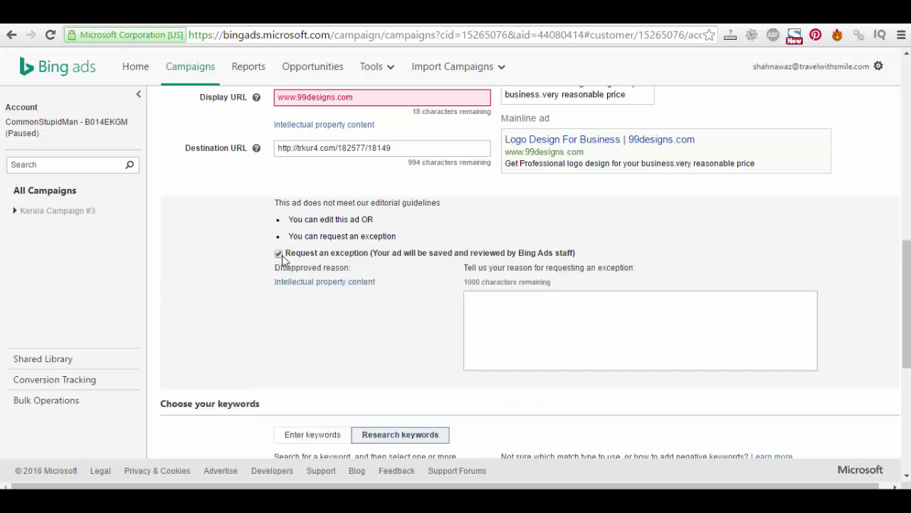
scroll(426, 291, up, 3)
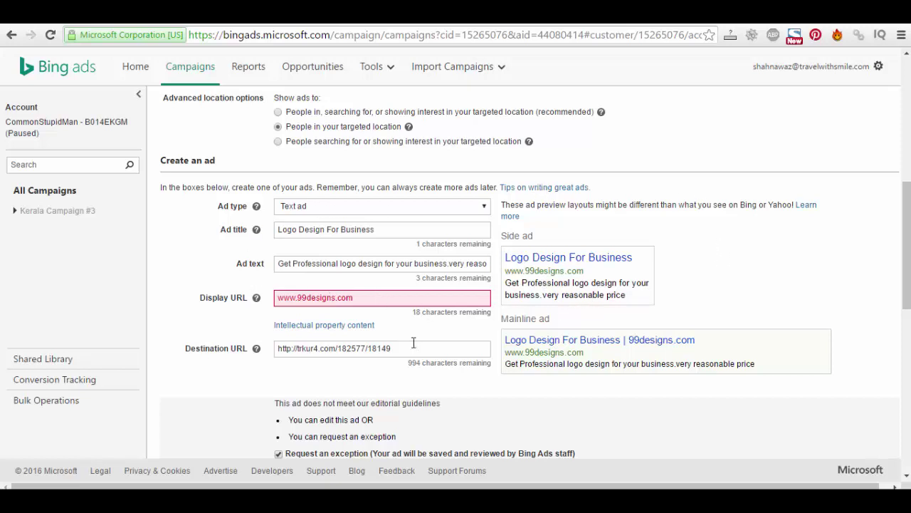
scroll(539, 389, down, 1)
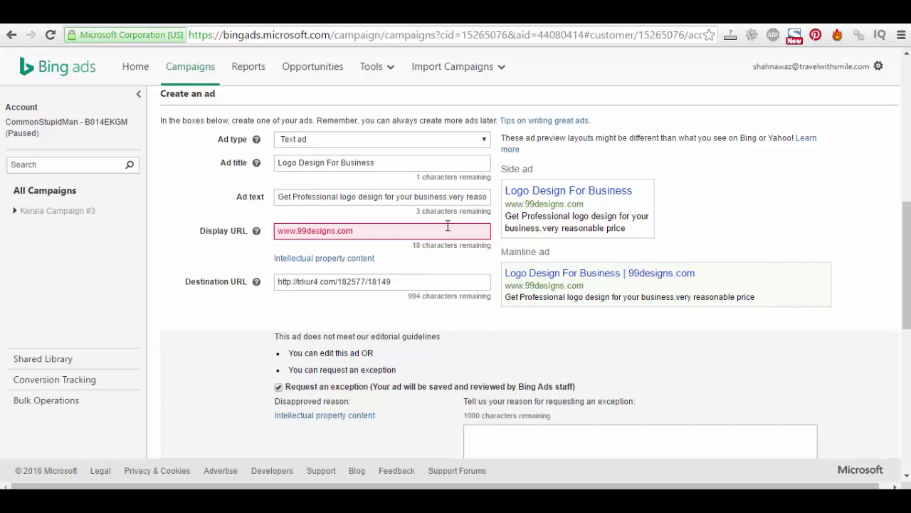
drag(376, 230, 278, 230)
click(290, 265)
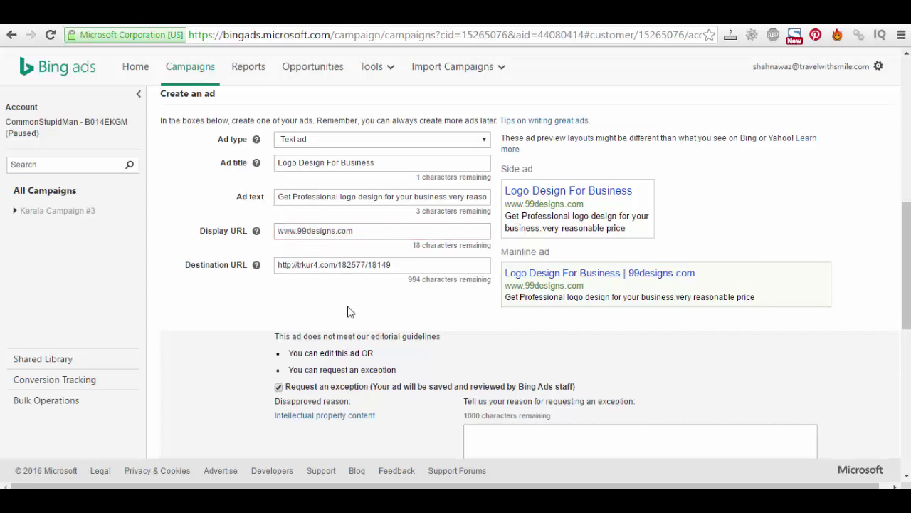
Review the ad's title, text and URLs, its side preview, and the exception request section below it.
scroll(490, 308, down, 3)
scroll(491, 308, up, 2)
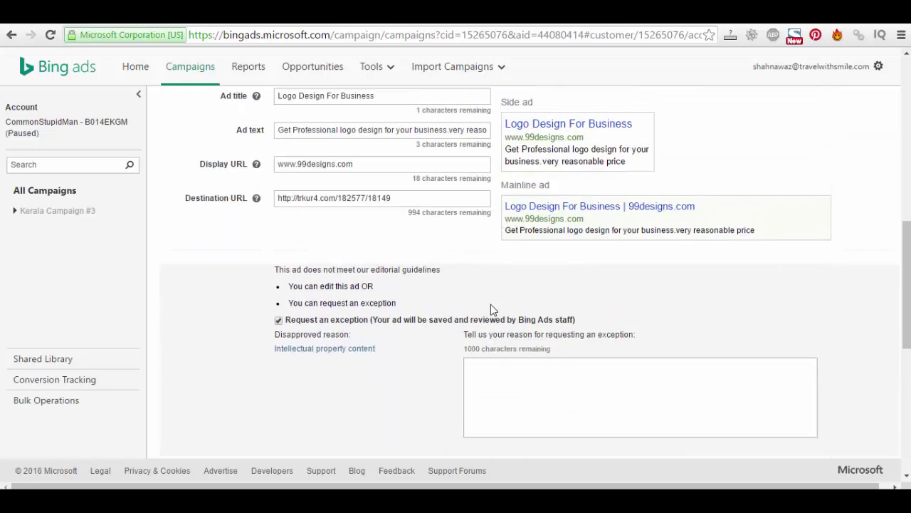
scroll(492, 255, up, 1)
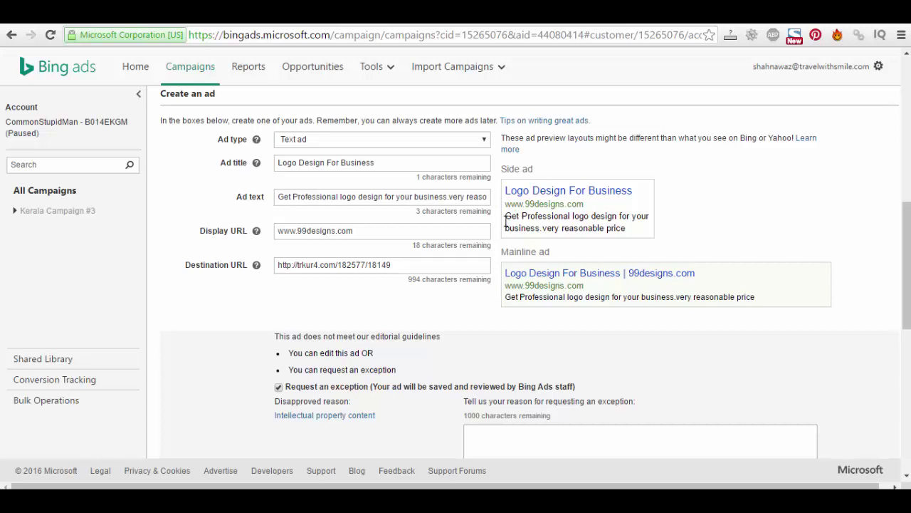
drag(507, 217, 617, 228)
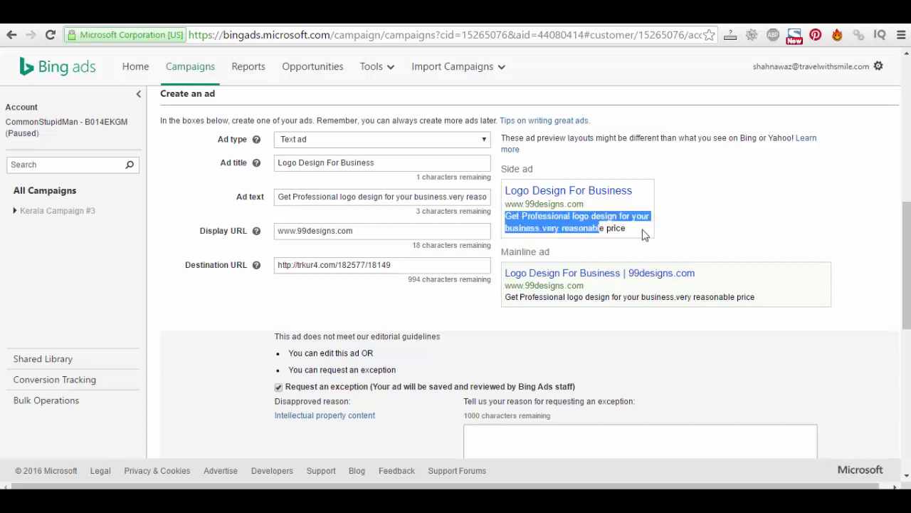
click(644, 235)
scroll(409, 370, down, 2)
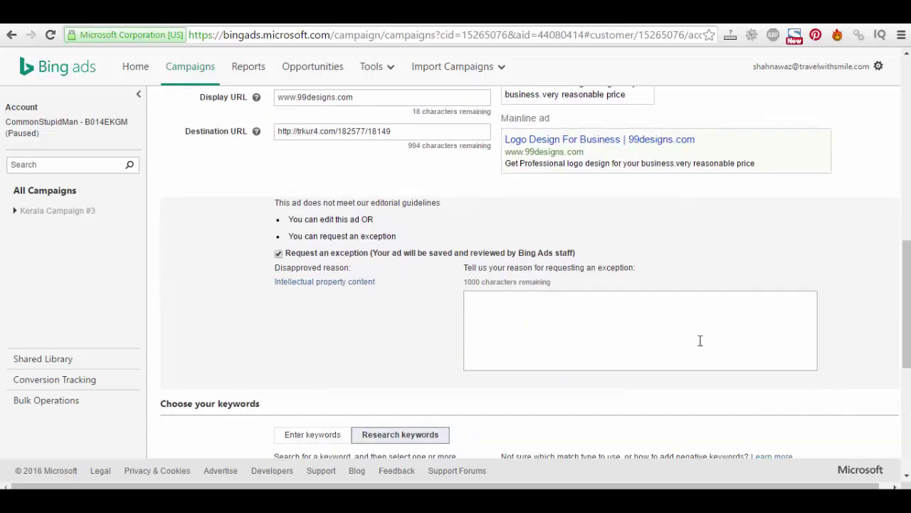
scroll(534, 265, up, 2)
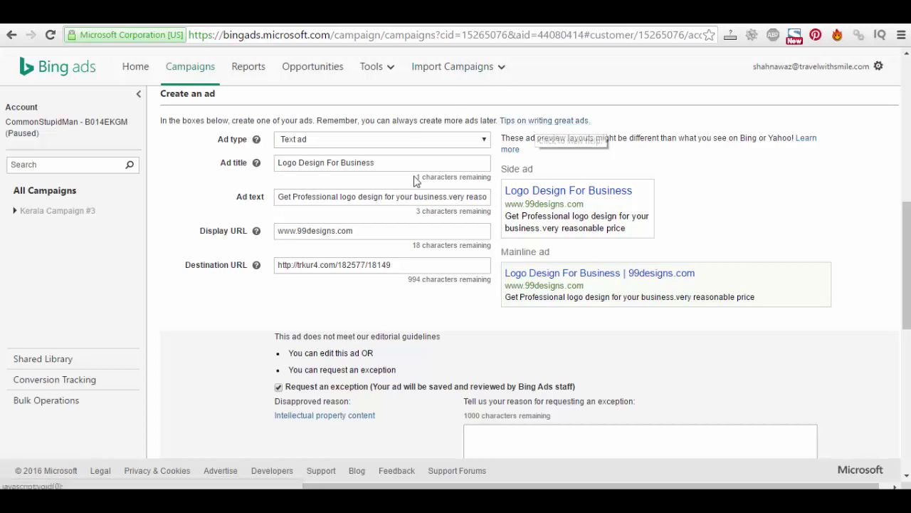
scroll(398, 207, down, 3)
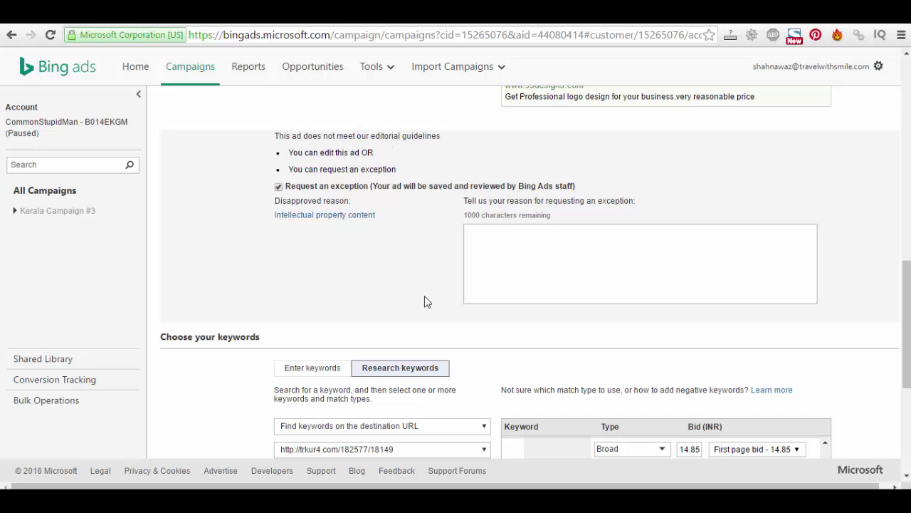
scroll(425, 301, up, 4)
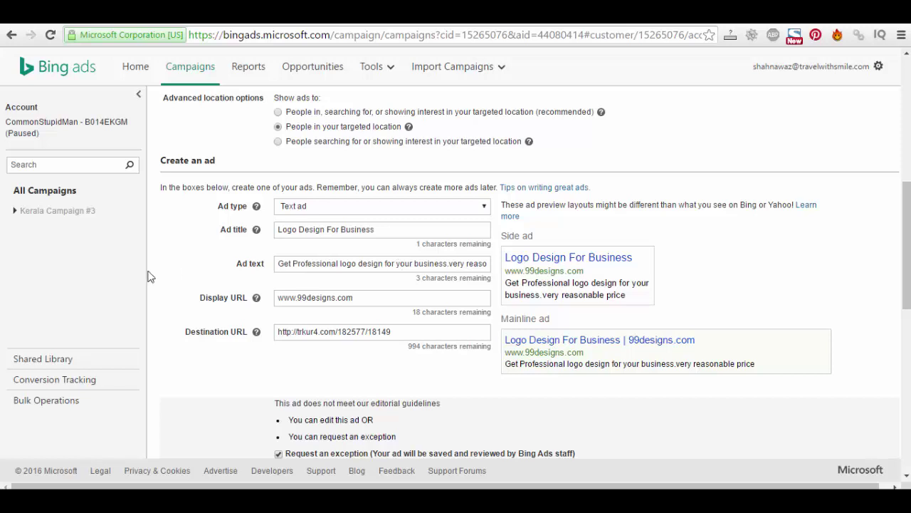
Enter the placeholder text "sakjdkabdka kadbsak aksdbakdb akdbakbd" as the reason for the exception request and save the campaign.
scroll(234, 352, down, 3)
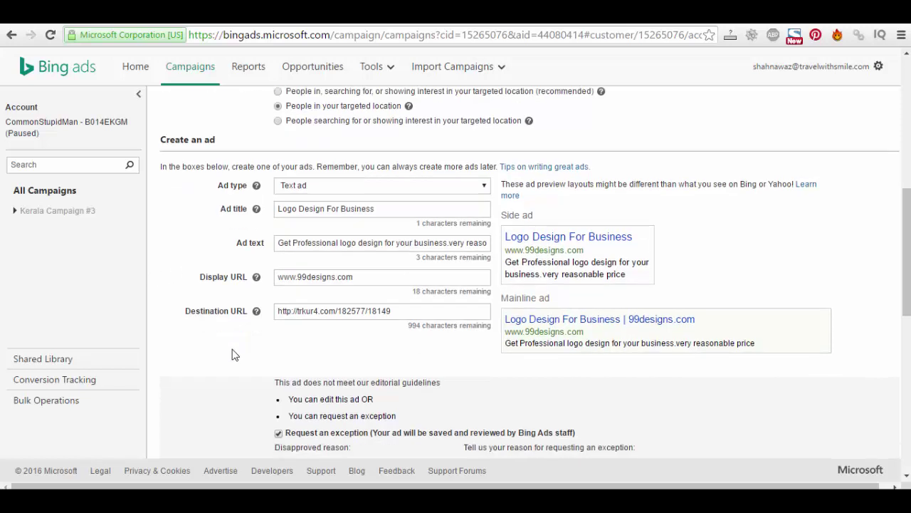
click(662, 339)
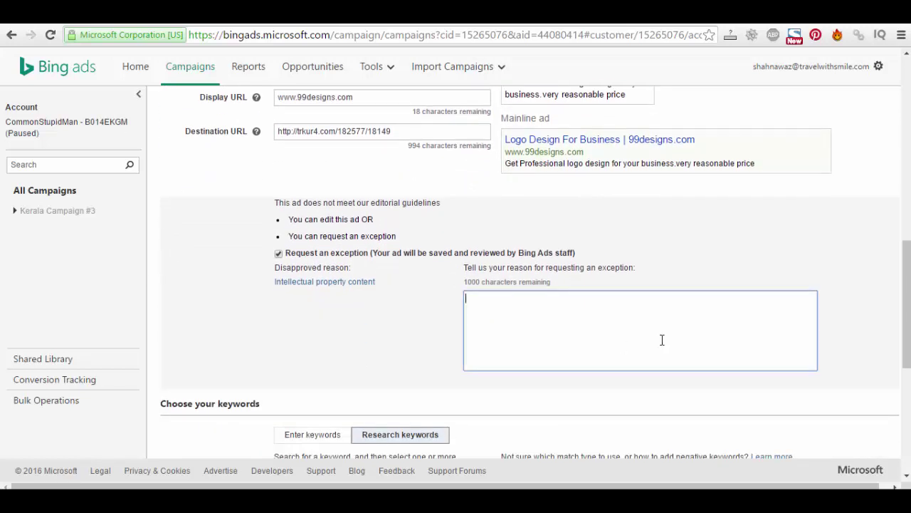
text(sakjdkabdka kadbsak)
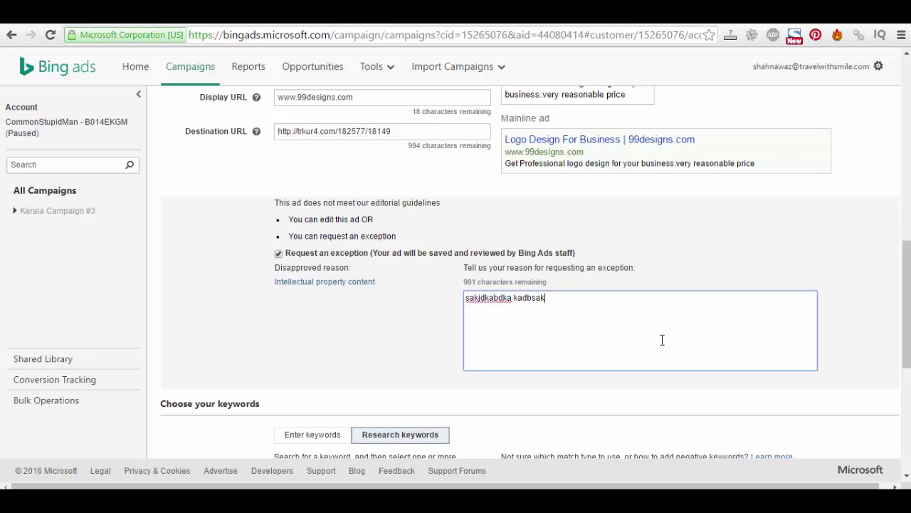
text( aksdbakdb akdbakbd)
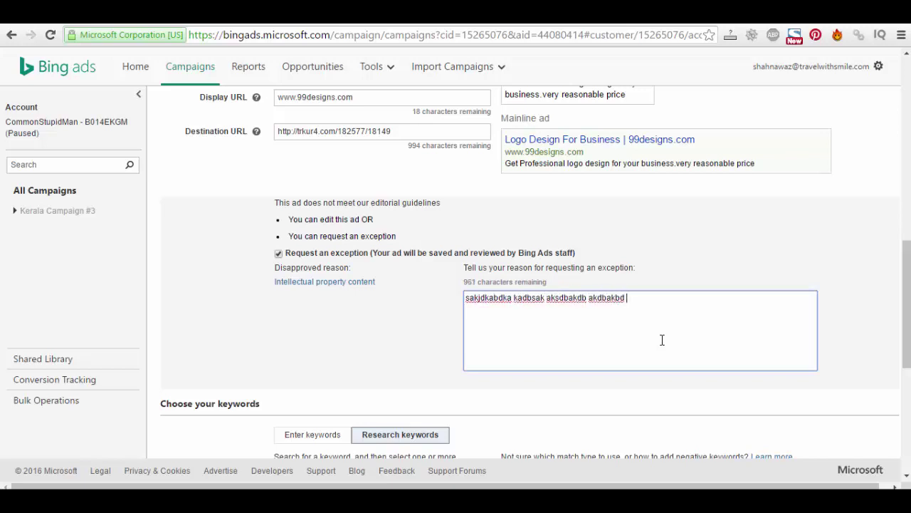
scroll(399, 309, down, 5)
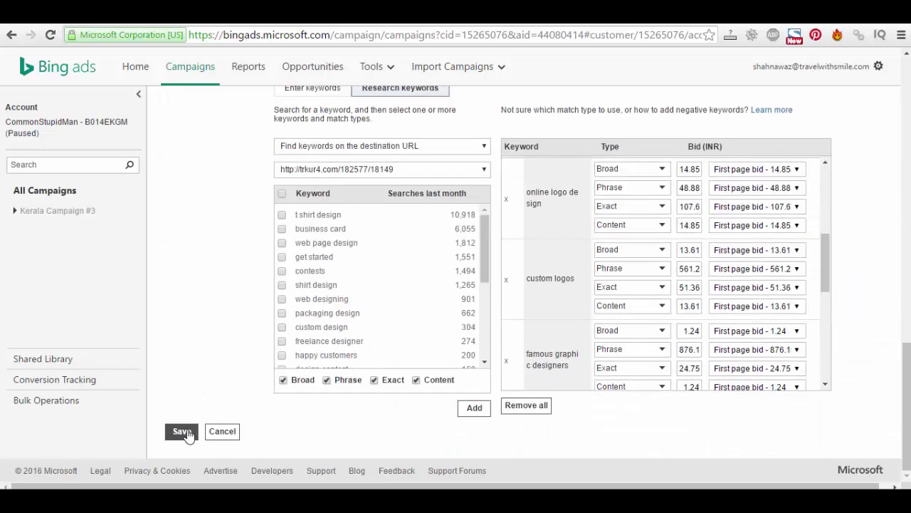
click(182, 432)
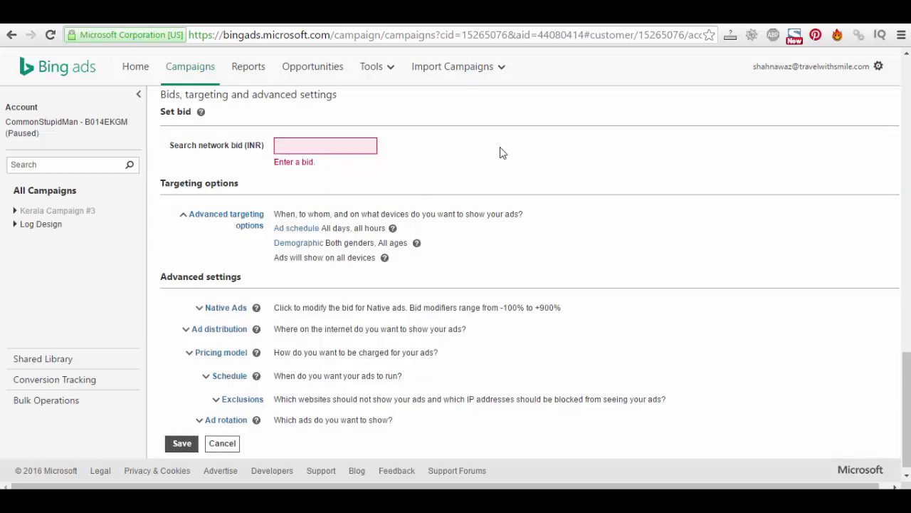
Set the search network bid to 30 INR.
scroll(553, 178, up, 2)
click(326, 277)
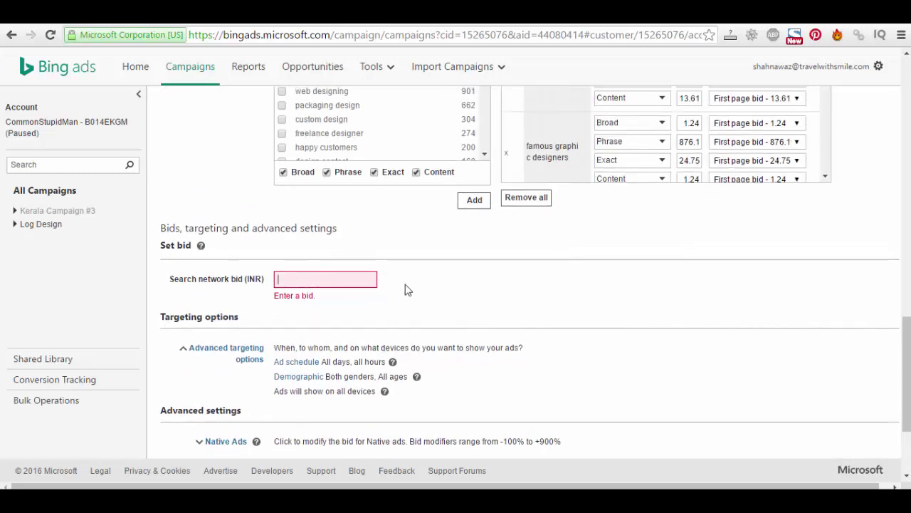
text(40)
text(30)
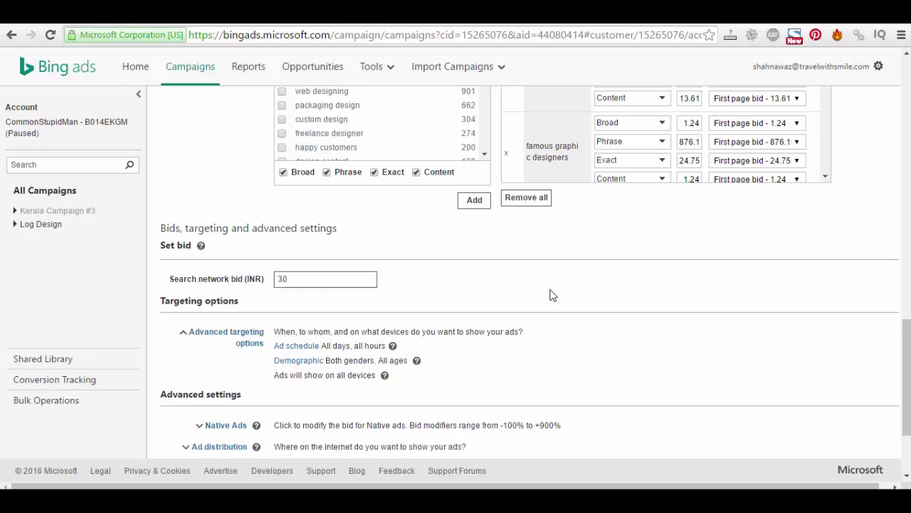
click(553, 295)
click(514, 320)
scroll(585, 320, down, 3)
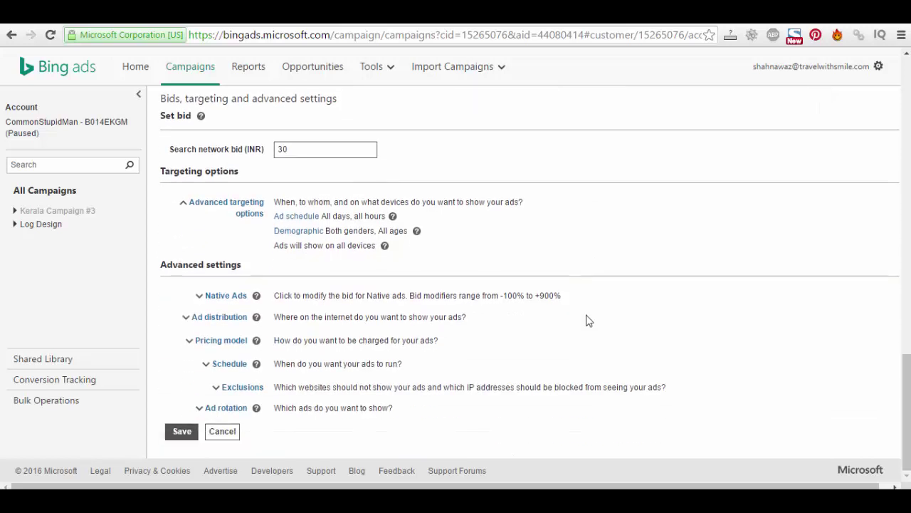
Load bing.com in a new browser tab and return to the Bing Ads campaign form.
key(ctrl+t)
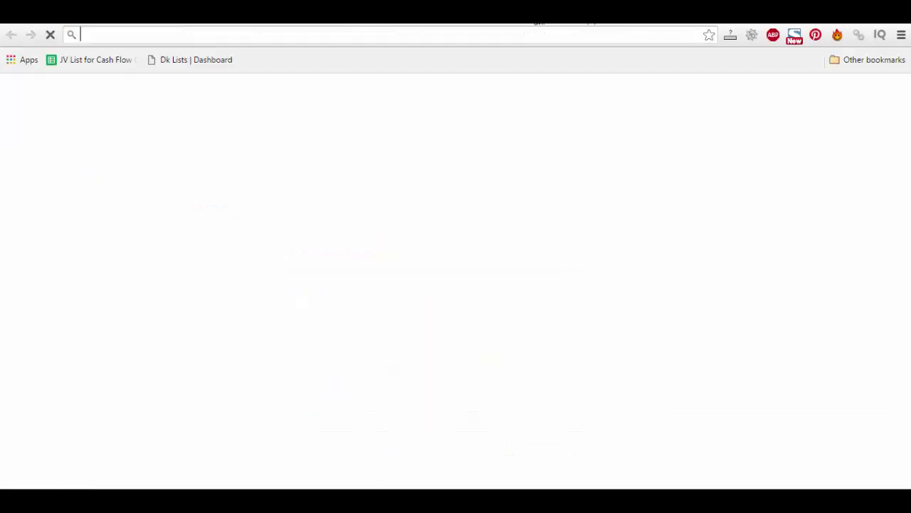
text(bing.com)
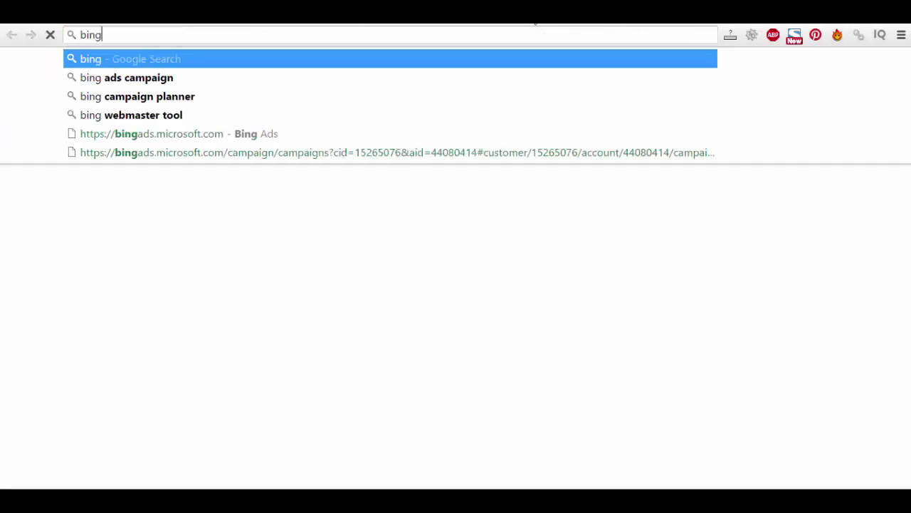
key(Return)
key(Escape)
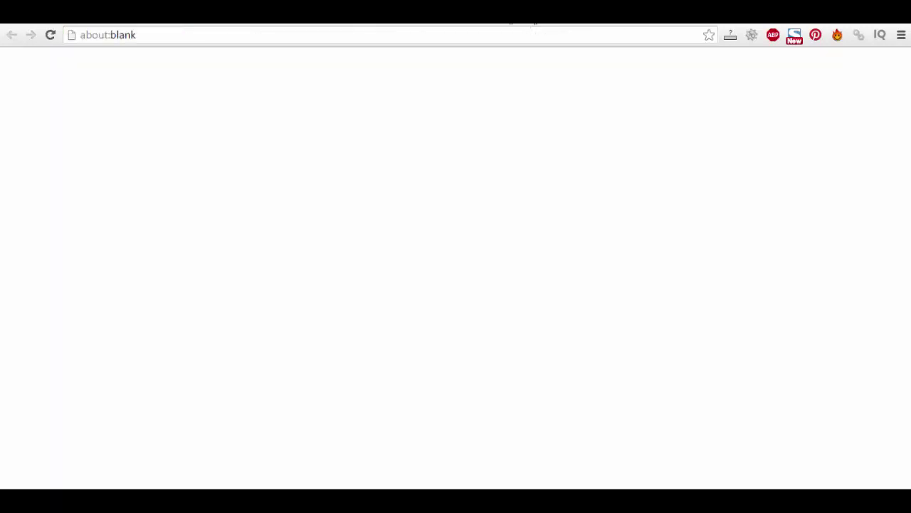
key(ctrl+w)
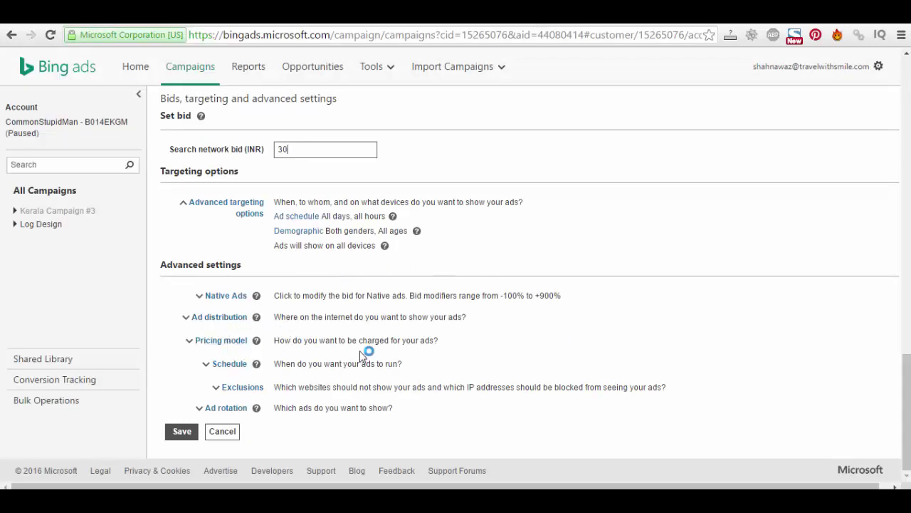
Review the ad, the chosen keywords and the bid settings in the campaign form.
scroll(443, 385, up, 8)
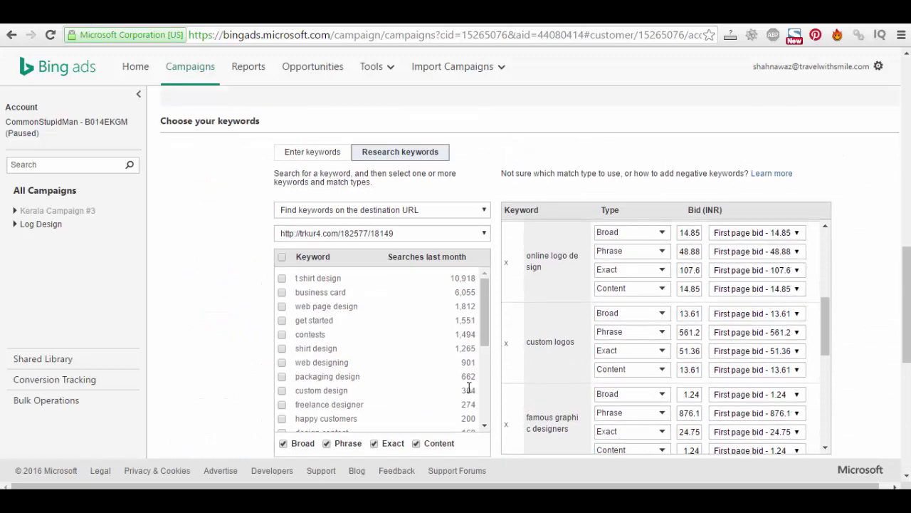
scroll(544, 309, up, 2)
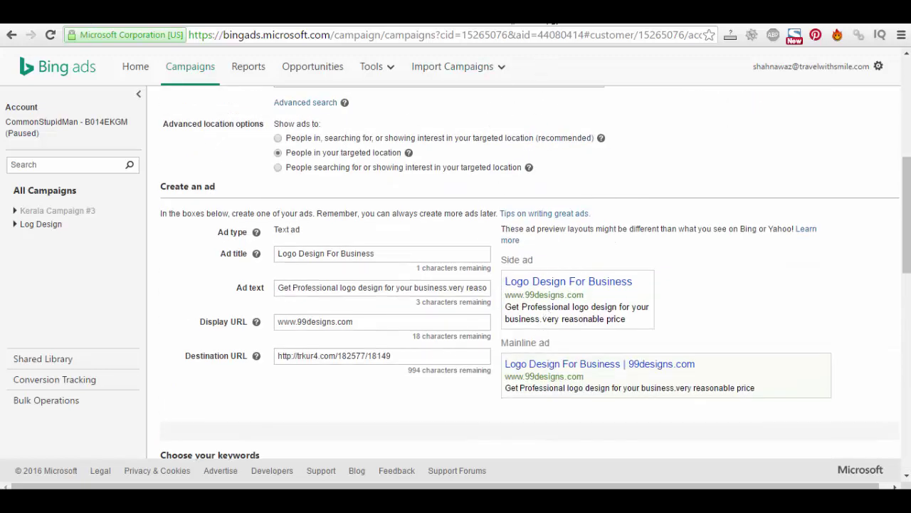
scroll(341, 171, down, 2)
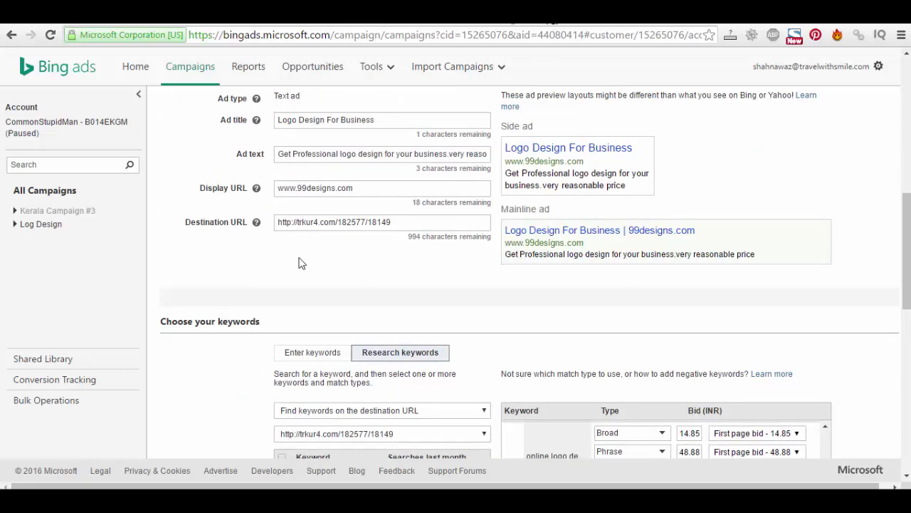
scroll(292, 265, down, 4)
scroll(428, 349, down, 2)
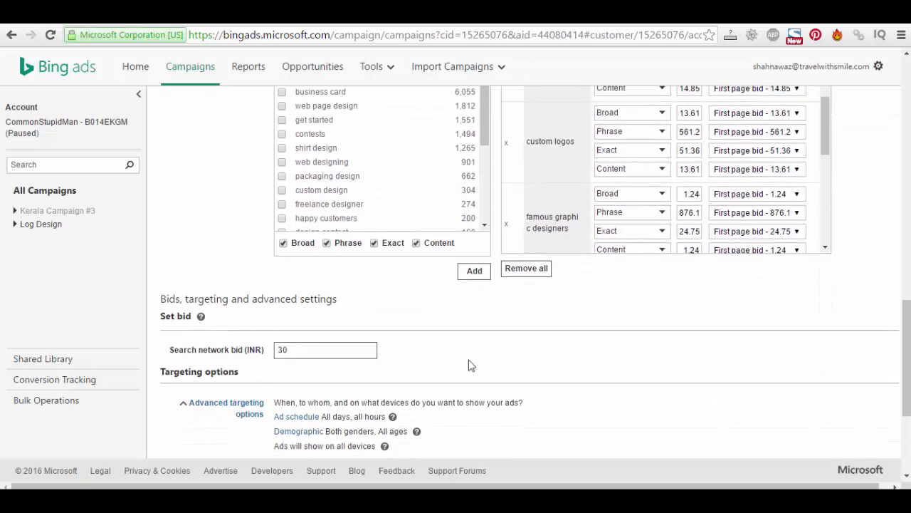
scroll(516, 316, down, 2)
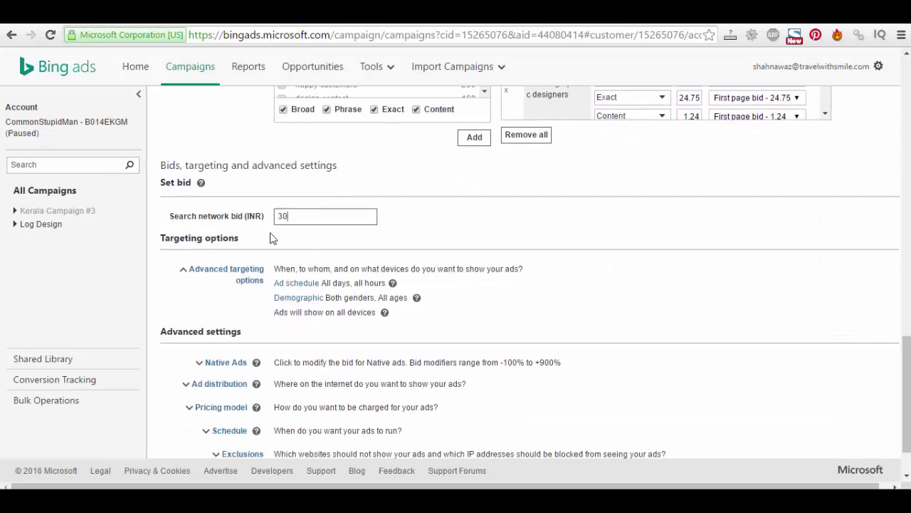
Switch to the Bing search page, search for "logo design" and look through the first page of results.
click(564, 27)
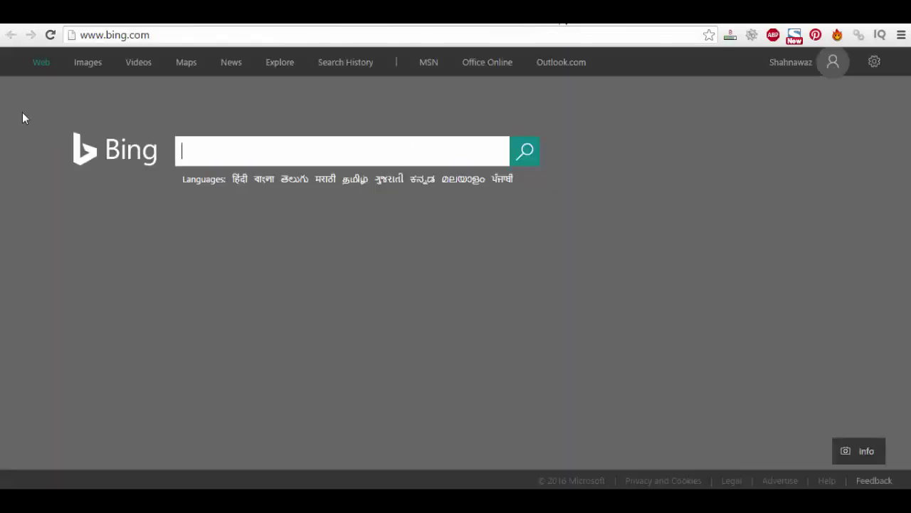
click(225, 153)
text(log d)
key(BackSpace)
key(BackSpace)
text(design)
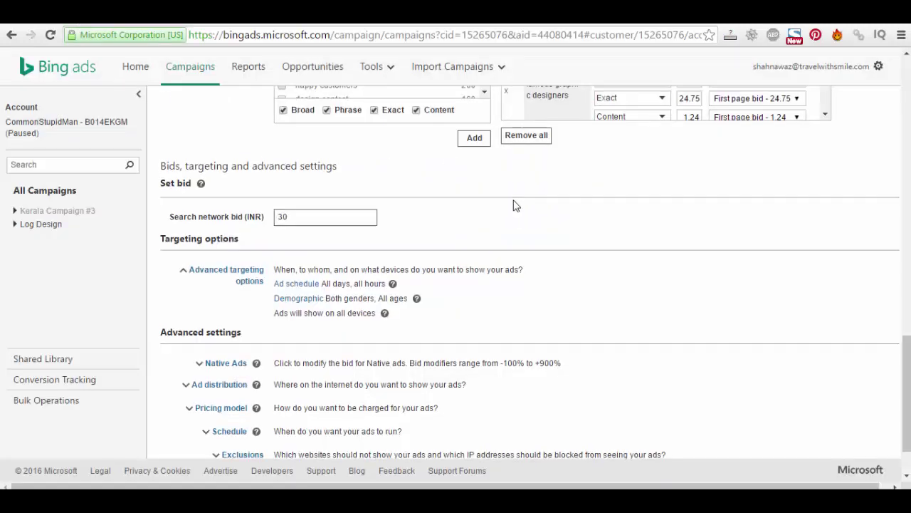
scroll(516, 205, up, 3)
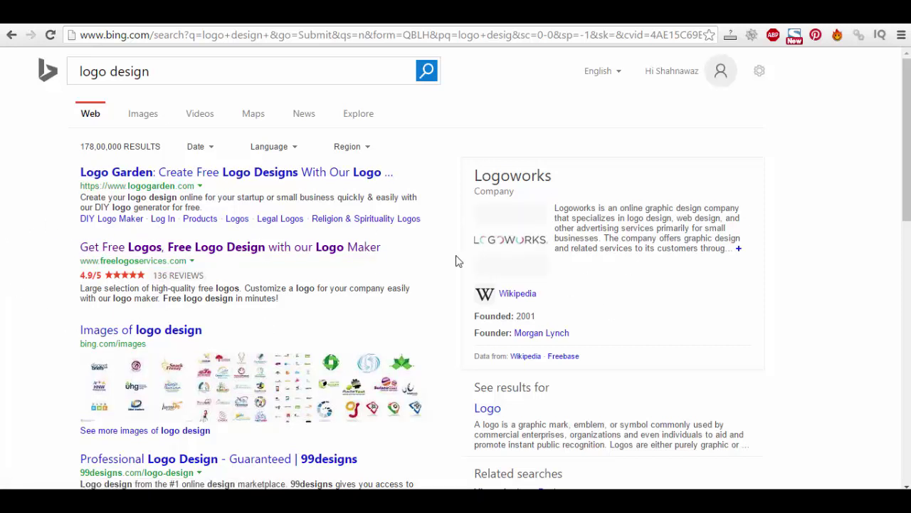
scroll(694, 203, down, 3)
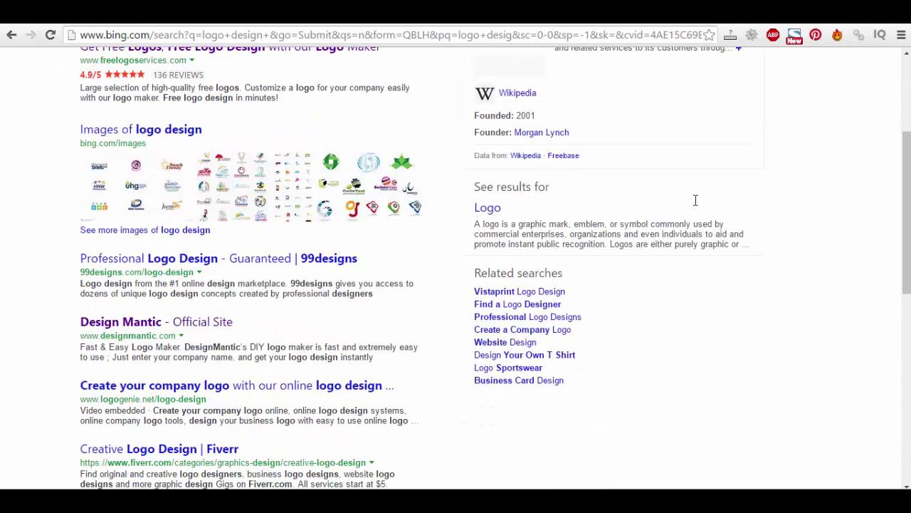
scroll(697, 203, down, 4)
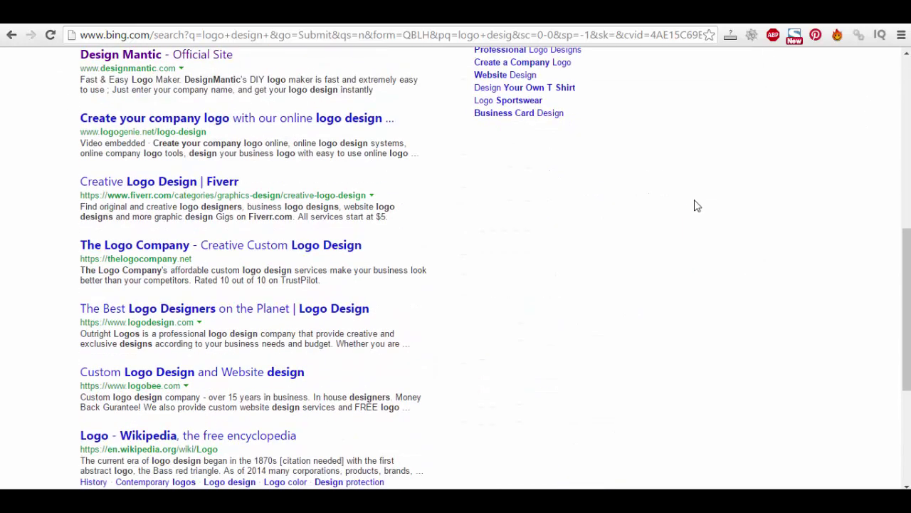
scroll(696, 206, down, 4)
scroll(672, 249, up, 1)
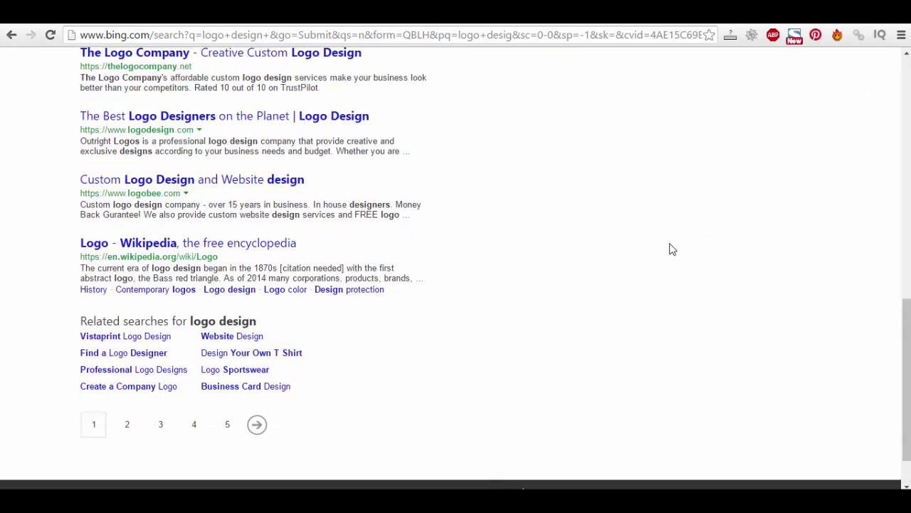
scroll(670, 249, up, 12)
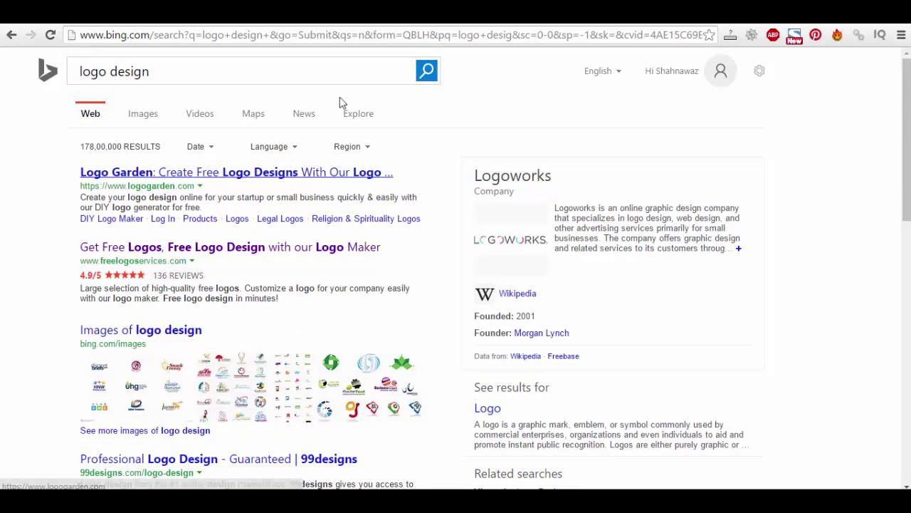
Replace the Bing query with "buy logo design" and run the search.
click(316, 70)
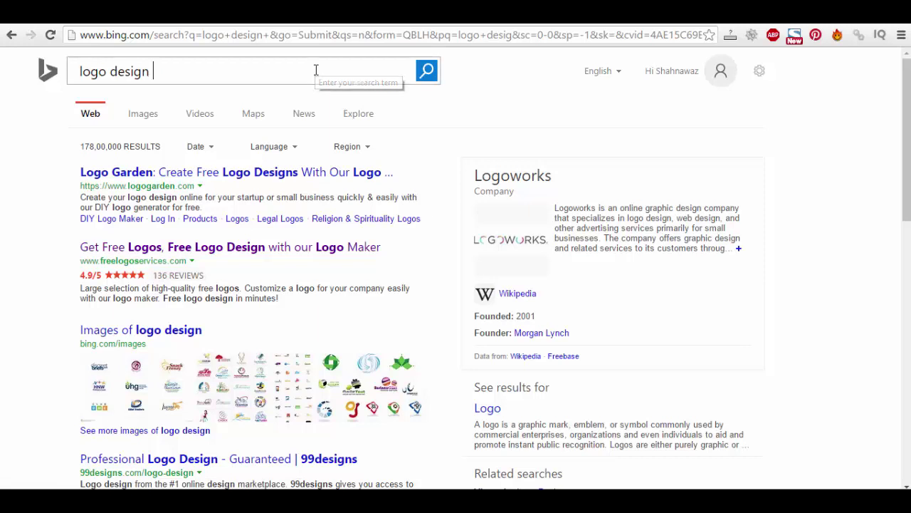
key(ctrl+a)
key(BackSpace)
text(buy logo desig)
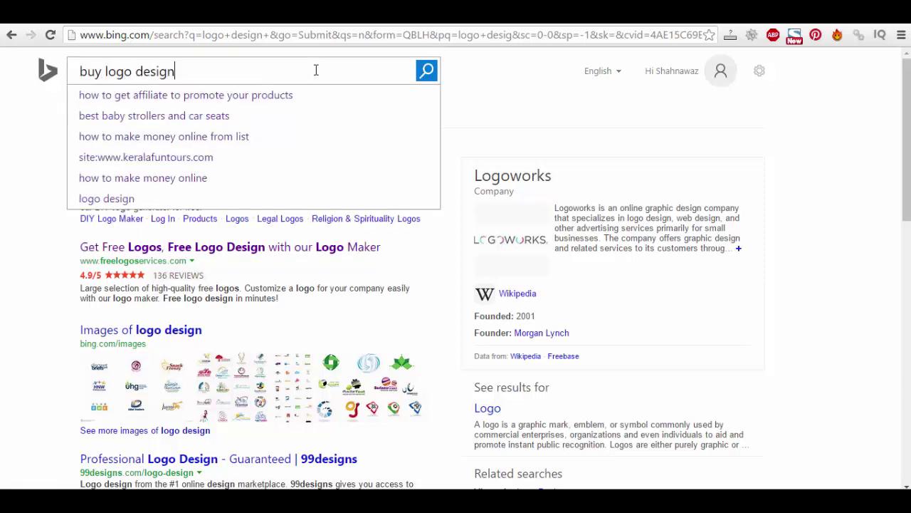
text(n)
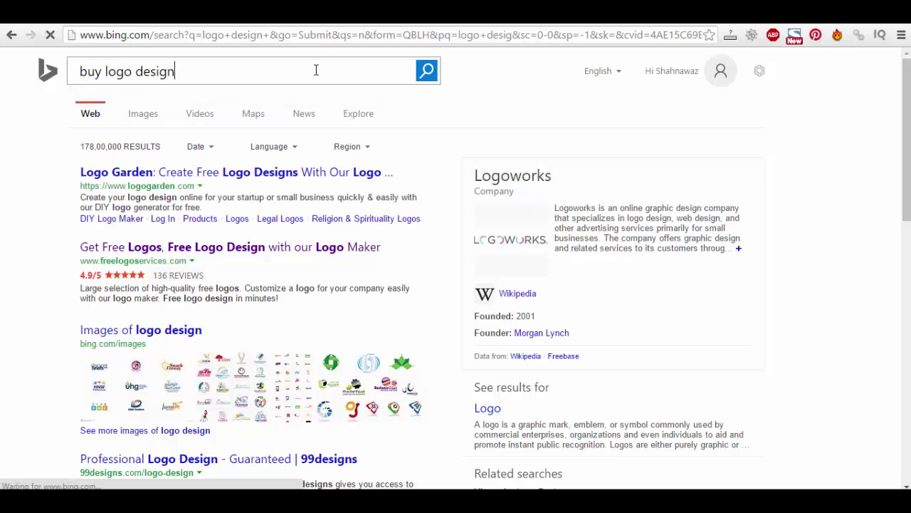
Copy the description text under the BrandCrowd result in the "buy logo design" search results.
key(Return)
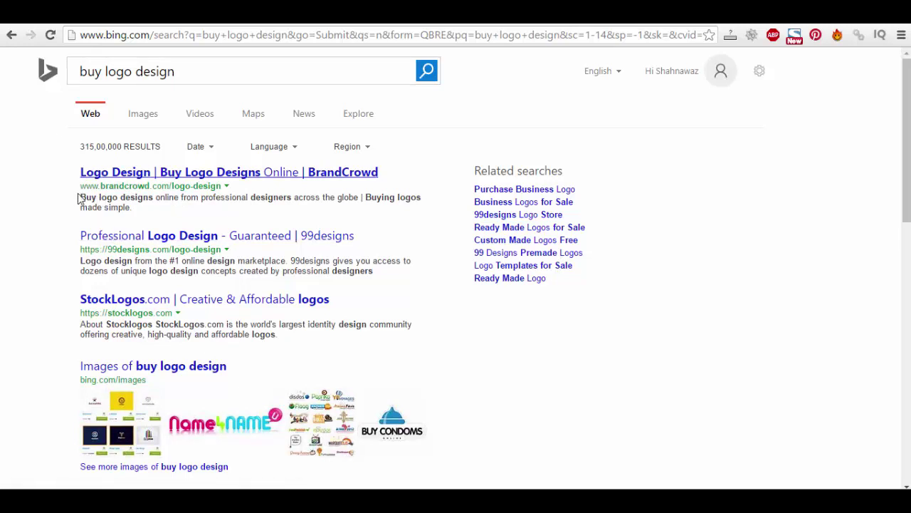
drag(170, 225, 189, 188)
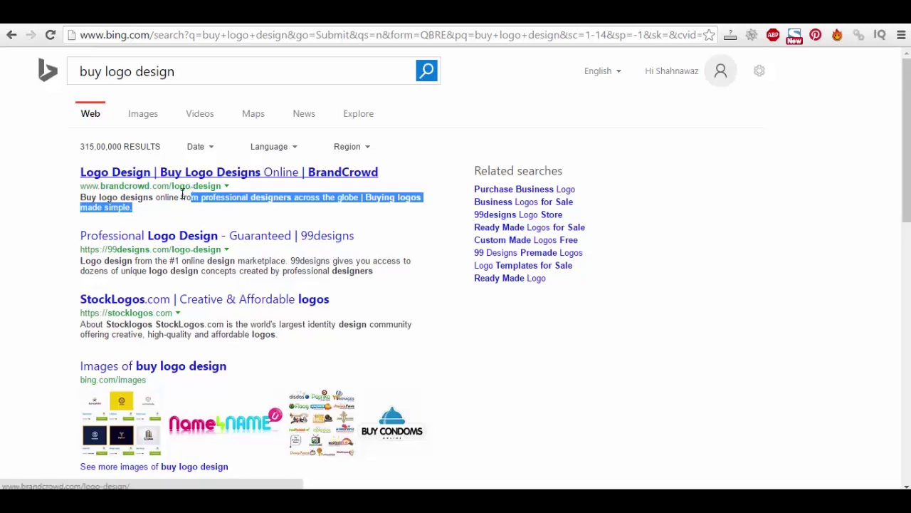
triple_click(183, 194)
right_click(188, 199)
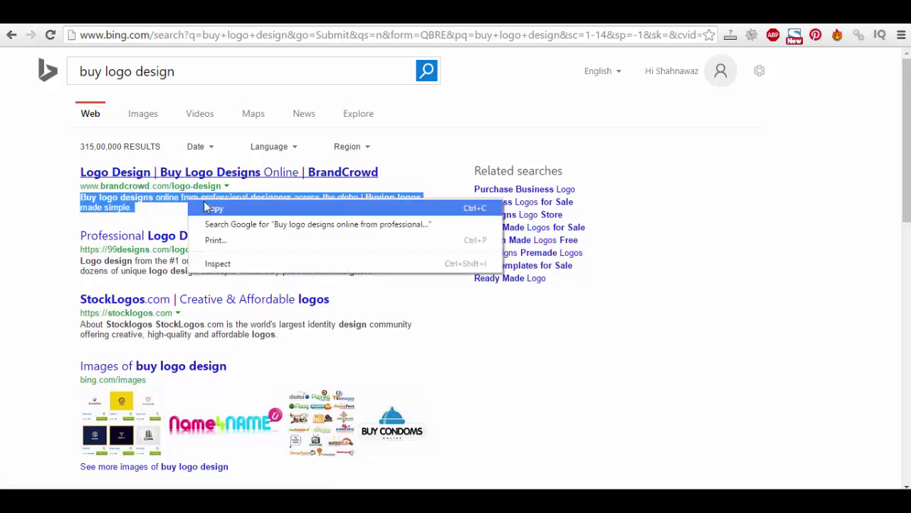
click(214, 206)
Return to the Bing Ads campaign form, replace the ad text with the copied description and end it with a period after "globe".
key(ctrl+Tab)
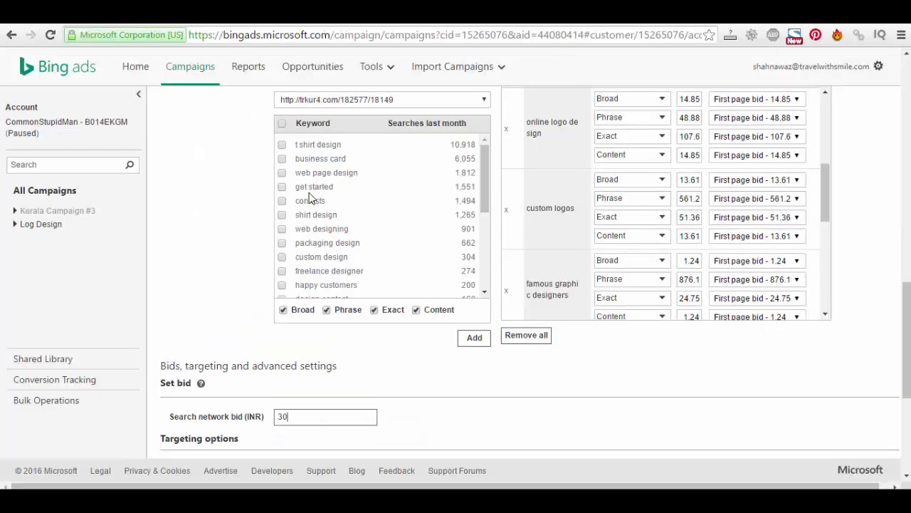
scroll(311, 197, up, 4)
scroll(386, 170, up, 2)
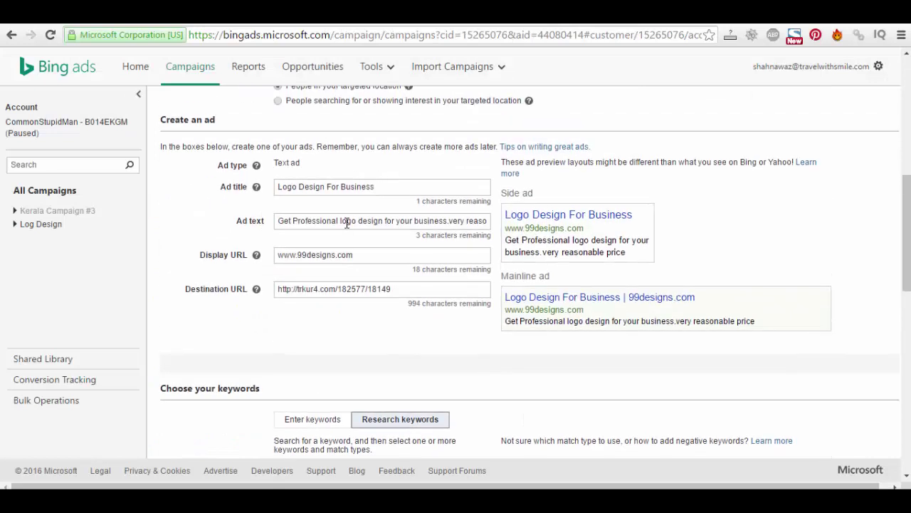
triple_click(347, 222)
right_click(346, 222)
click(380, 253)
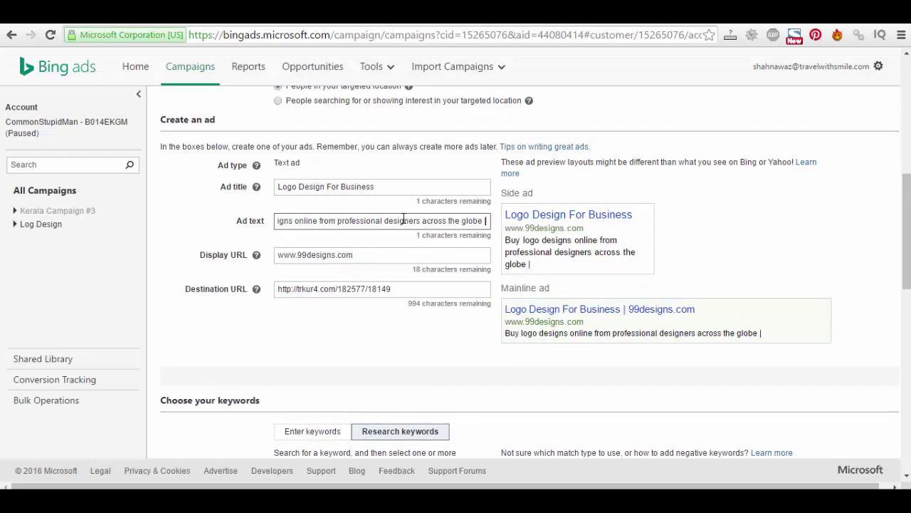
key(BackSpace)
key(BackSpace)
text(.)
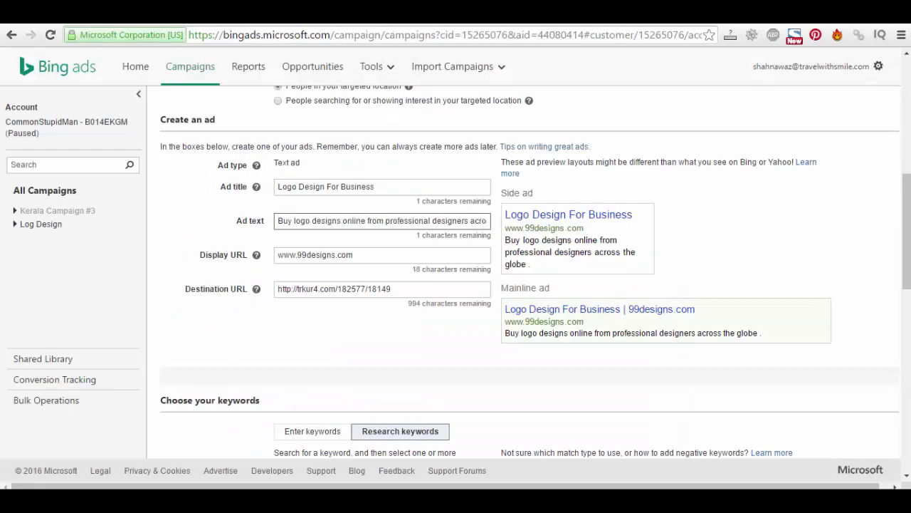
Shorten the ad title to "Logo Design".
click(378, 185)
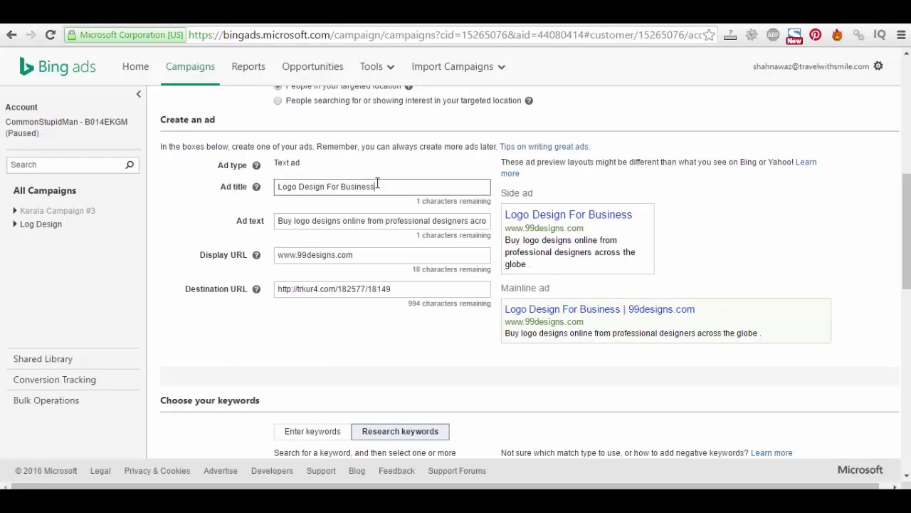
key(BackSpace)
key(BackSpace)
key(BackSpace)
key(BackSpace)
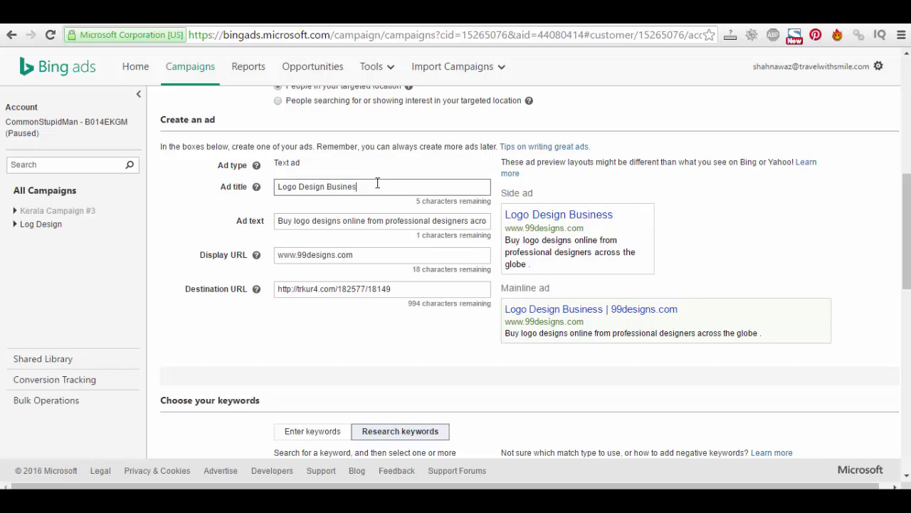
key(BackSpace)
key(BackSpace)
key(BackSpace)
key(BackSpace)
key(BackSpace)
key(BackSpace)
key(BackSpace)
text(Get )
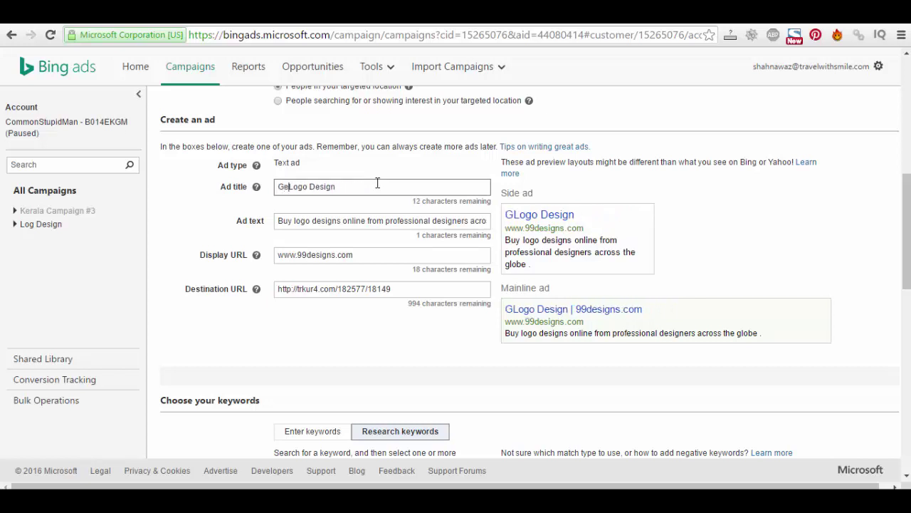
text(P)
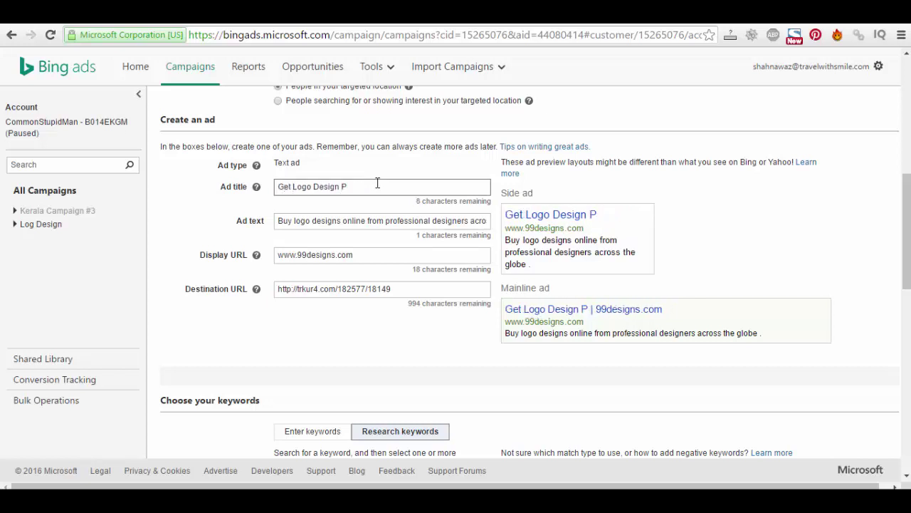
key(ctrl+a)
click(377, 183)
key(BackSpace)
key(Delete)
key(Delete)
key(Delete)
key(Delete)
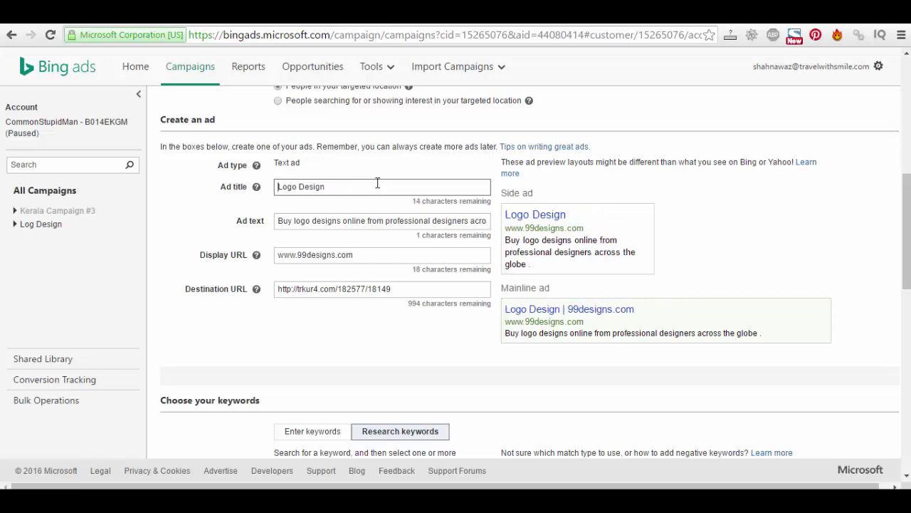
Change the ad title to "Professional Logo Design", correcting the spelling of "Professional".
text(Professi)
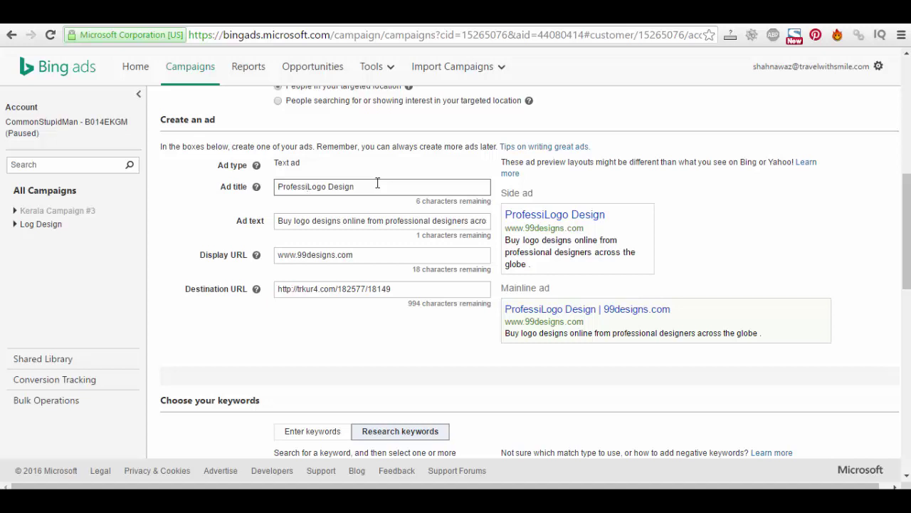
text(nal Logo)
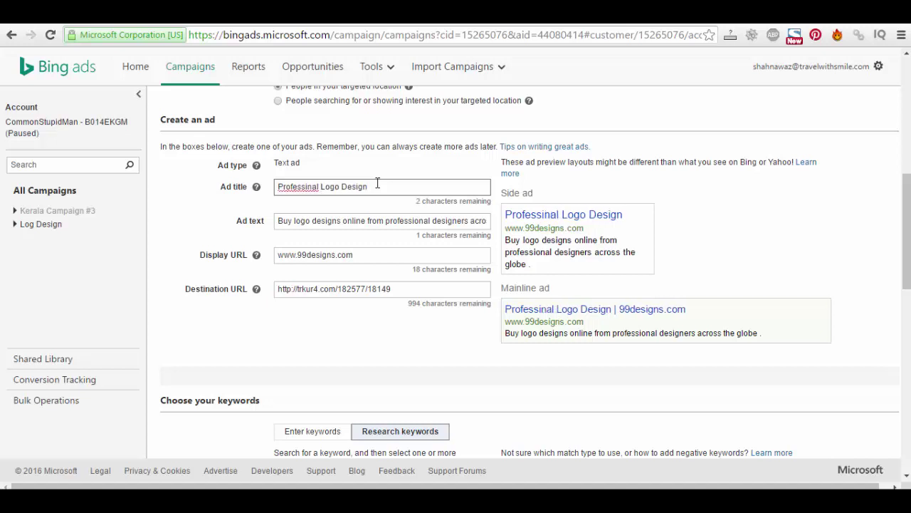
right_click(298, 189)
click(317, 201)
Review the ad previews, the chosen keywords with their bids and the bid settings.
scroll(321, 328, down, 2)
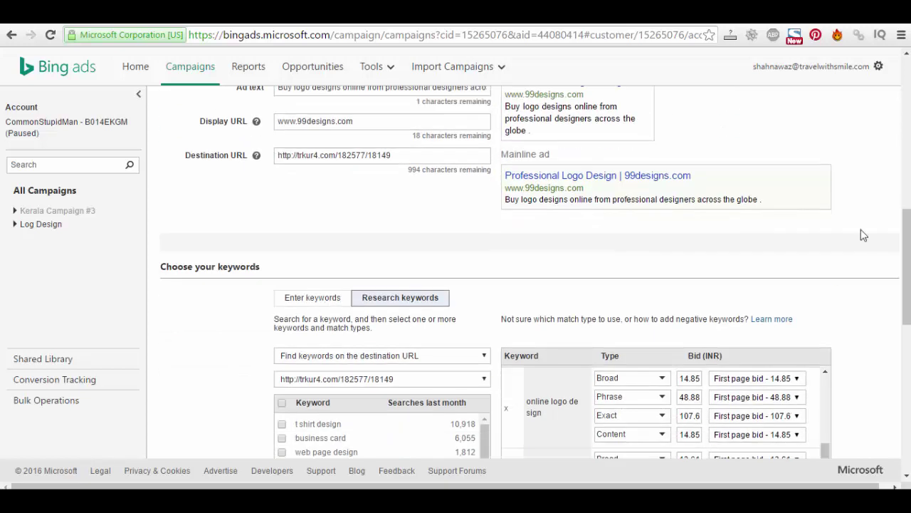
scroll(432, 220, down, 3)
scroll(535, 321, up, 5)
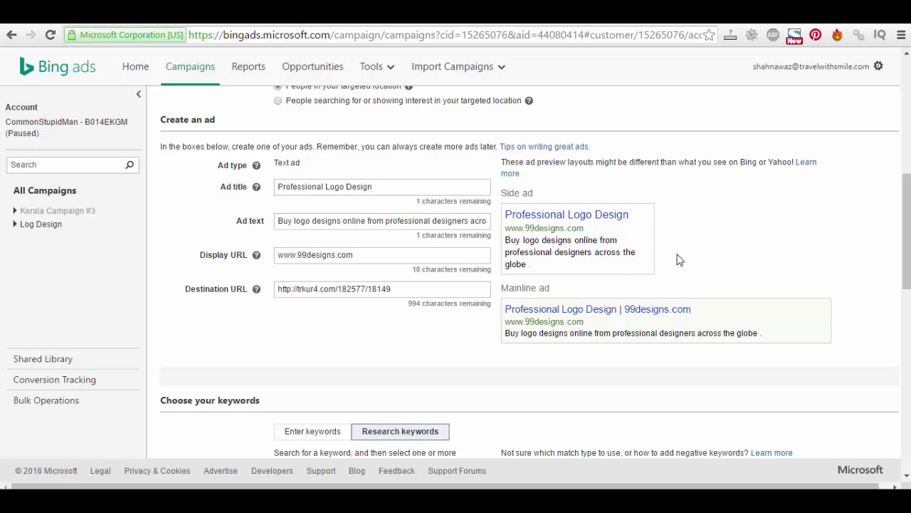
scroll(679, 260, down, 5)
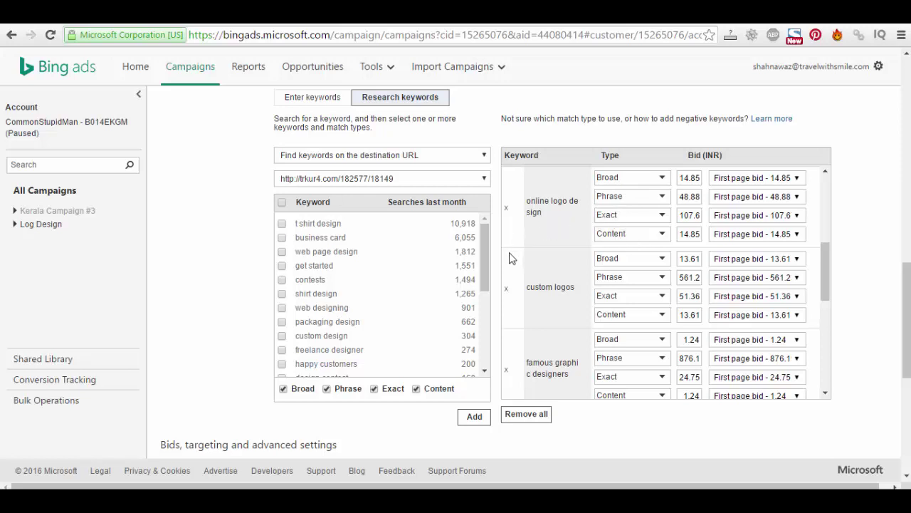
scroll(496, 265, down, 4)
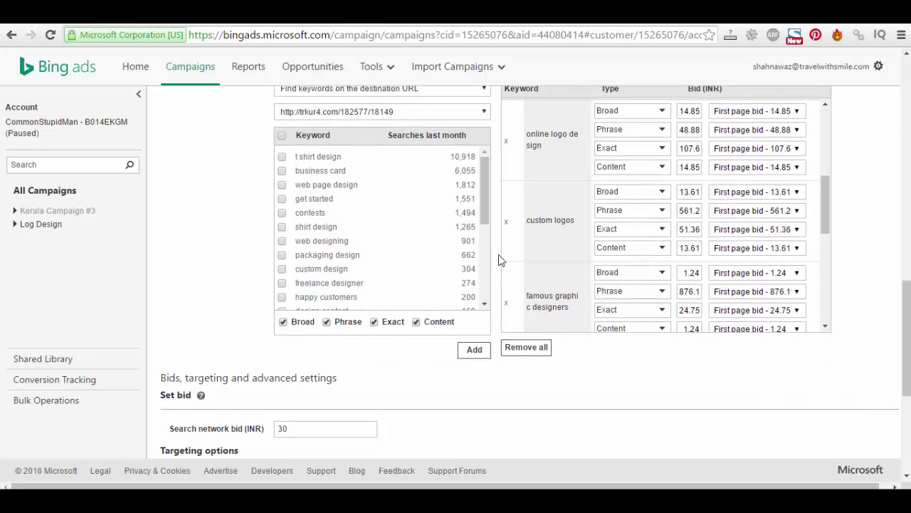
scroll(501, 258, down, 2)
scroll(516, 264, up, 1)
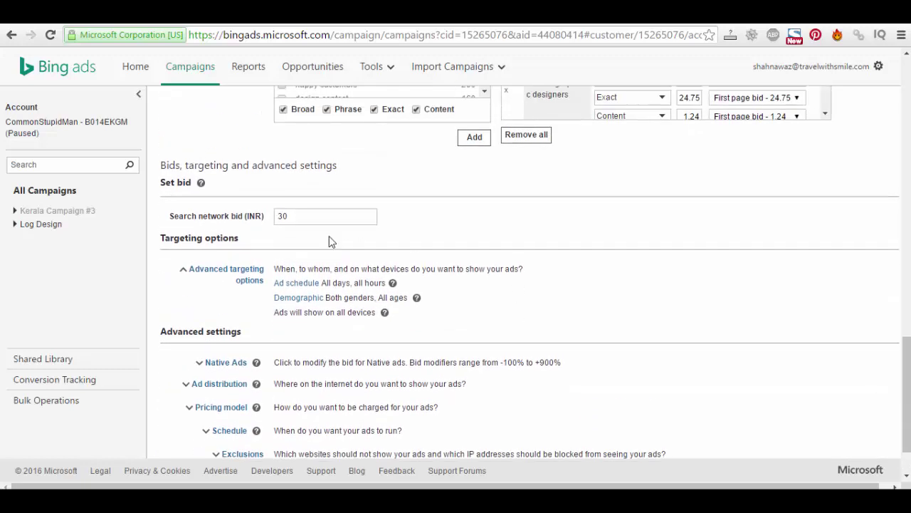
Try a search network bid of .40 INR and set it back to 30.
click(333, 219)
key(BackSpace)
key(BackSpace)
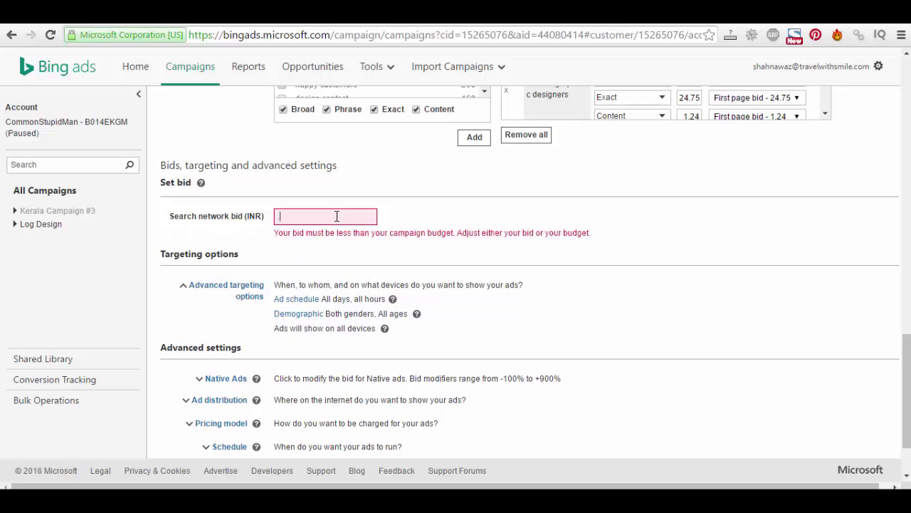
text(.40)
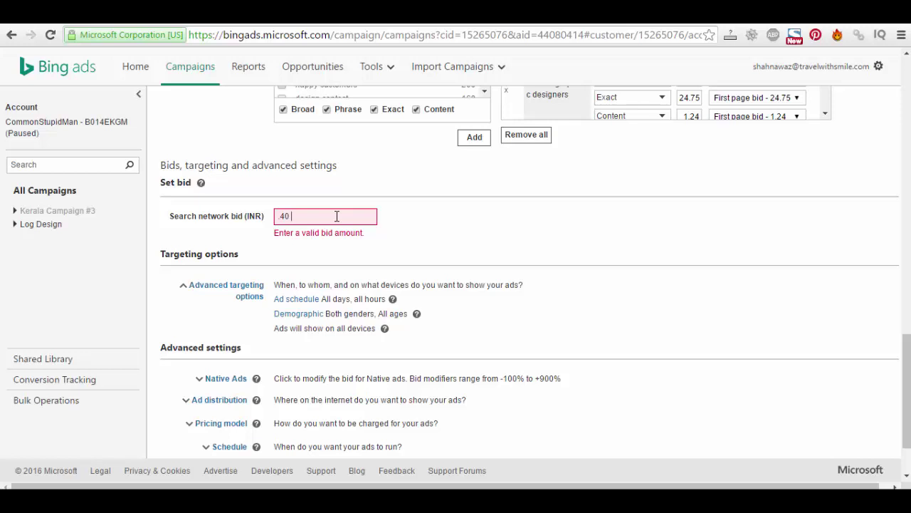
key(BackSpace)
key(BackSpace)
key(BackSpace)
text(30)
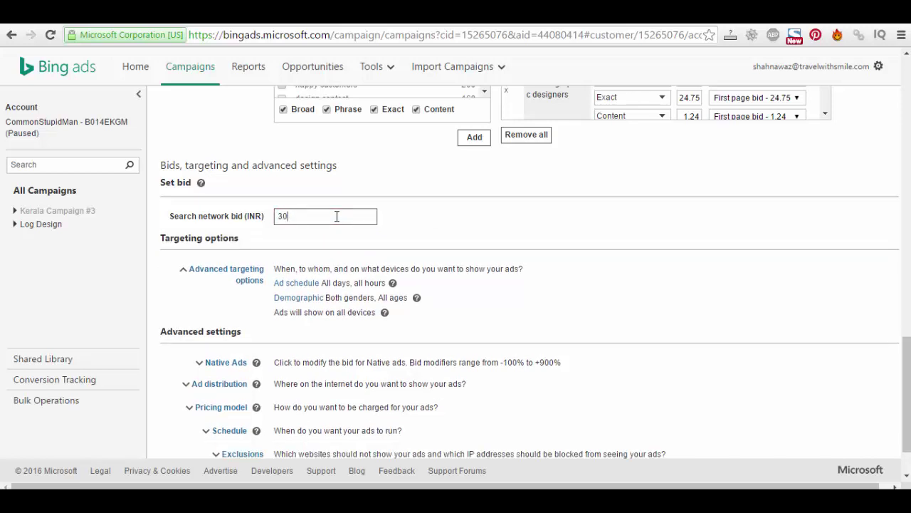
click(481, 250)
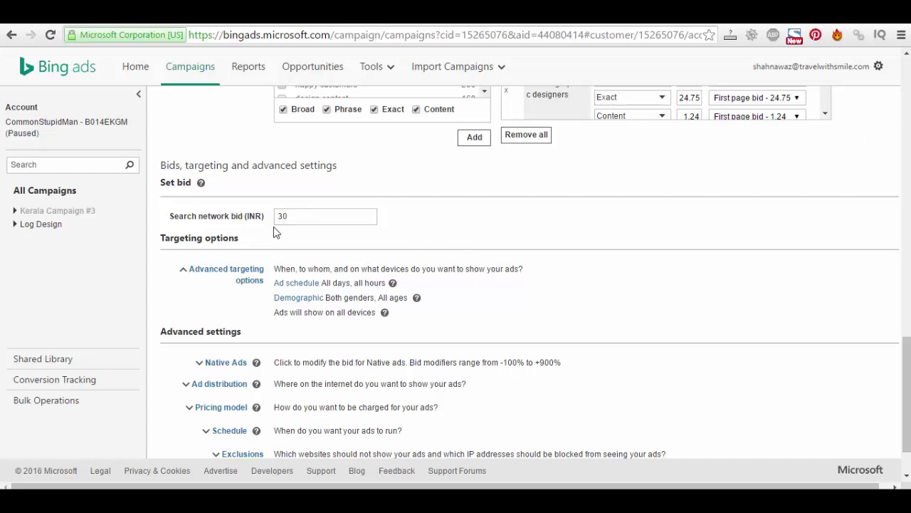
Look over the campaign settings, ad and chosen keywords once more and save the campaign.
scroll(552, 258, up, 4)
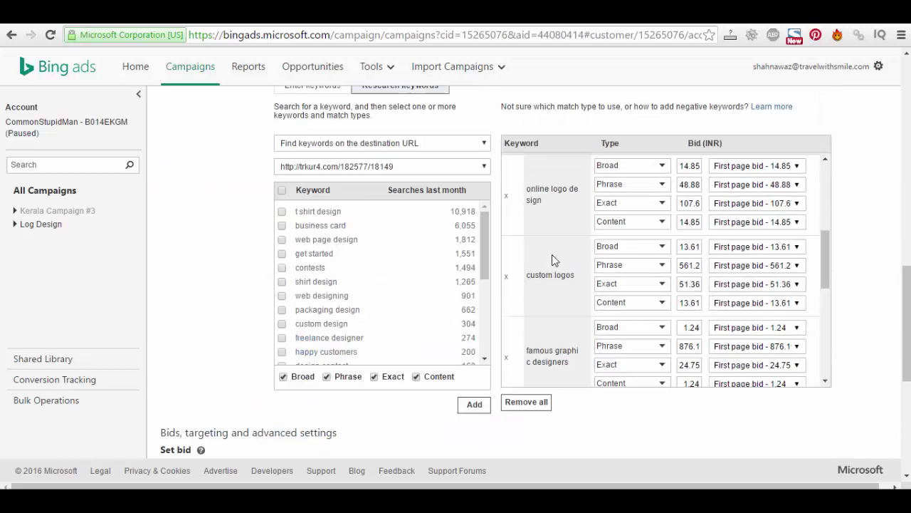
scroll(489, 140, up, 4)
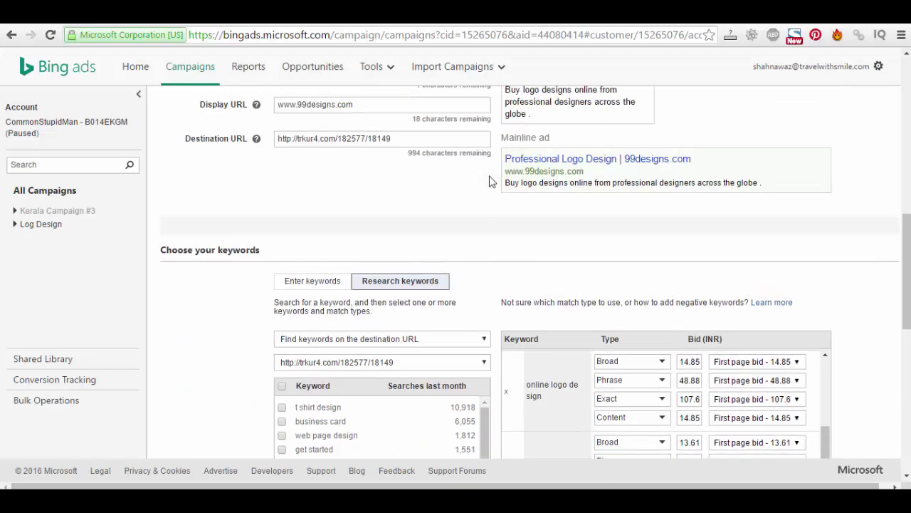
scroll(496, 186, up, 2)
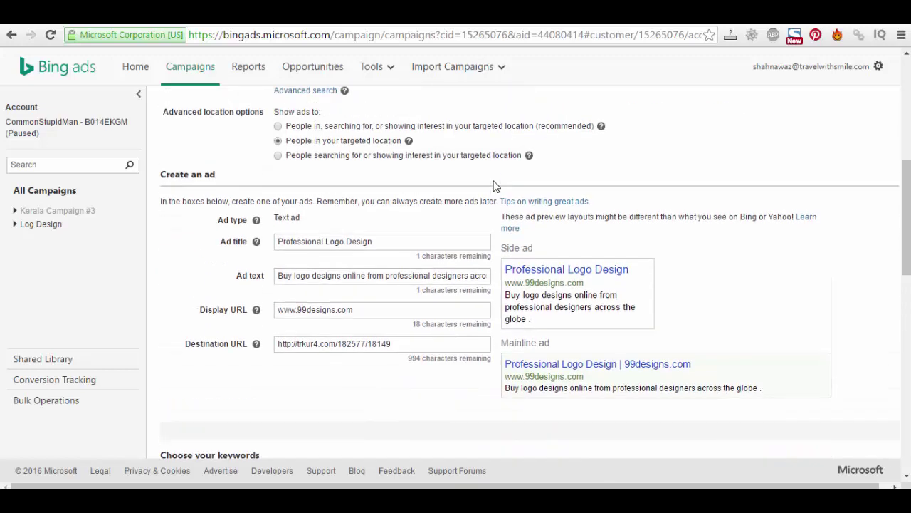
scroll(495, 185, up, 3)
scroll(619, 170, up, 3)
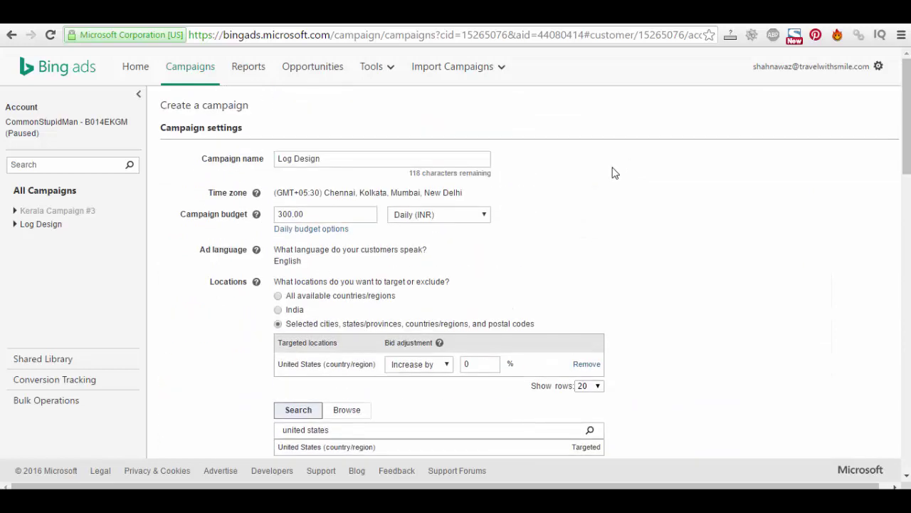
scroll(514, 251, down, 10)
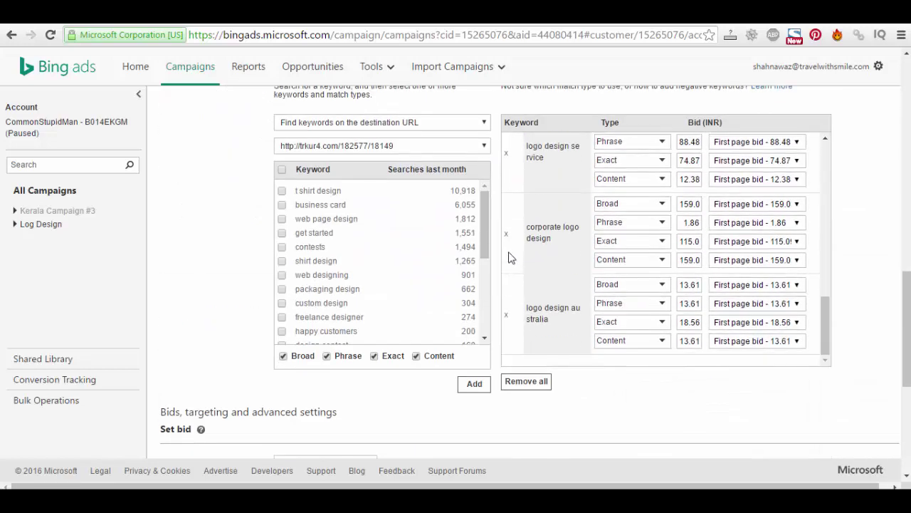
scroll(498, 273, down, 5)
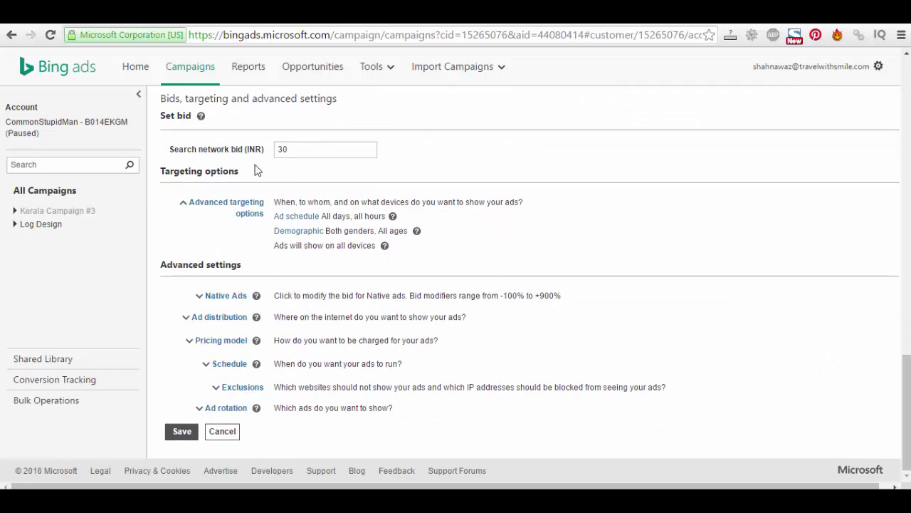
click(173, 432)
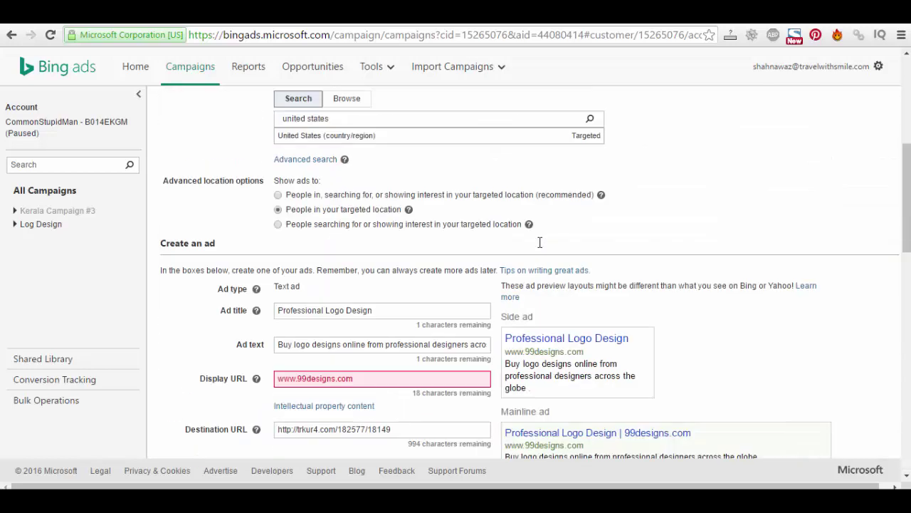
scroll(527, 245, down, 1)
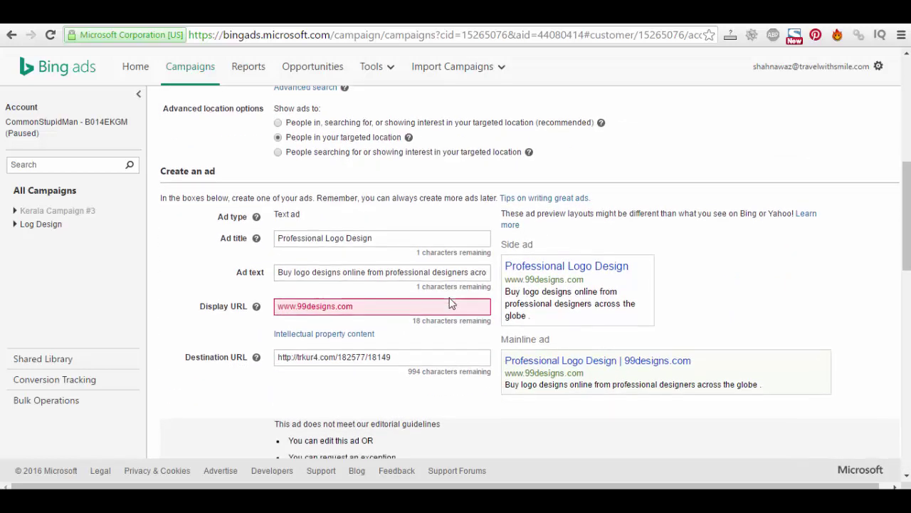
scroll(456, 299, down, 2)
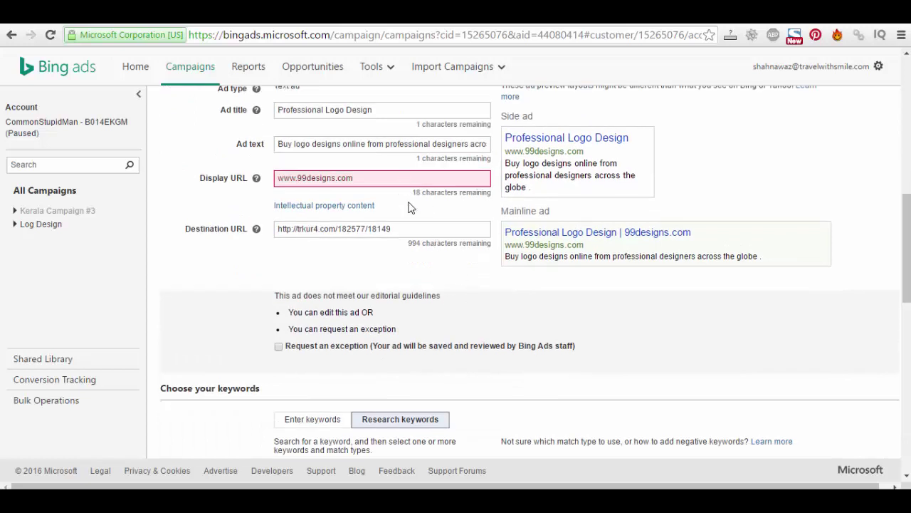
click(410, 207)
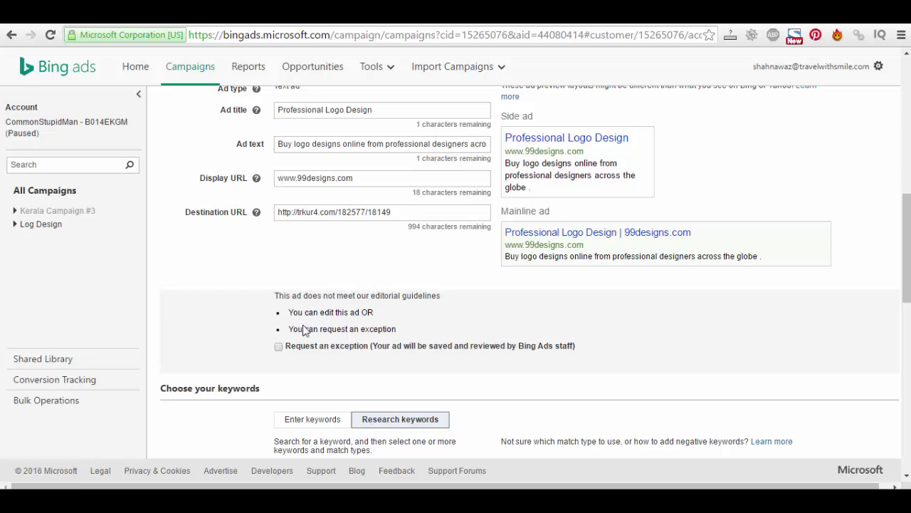
click(375, 172)
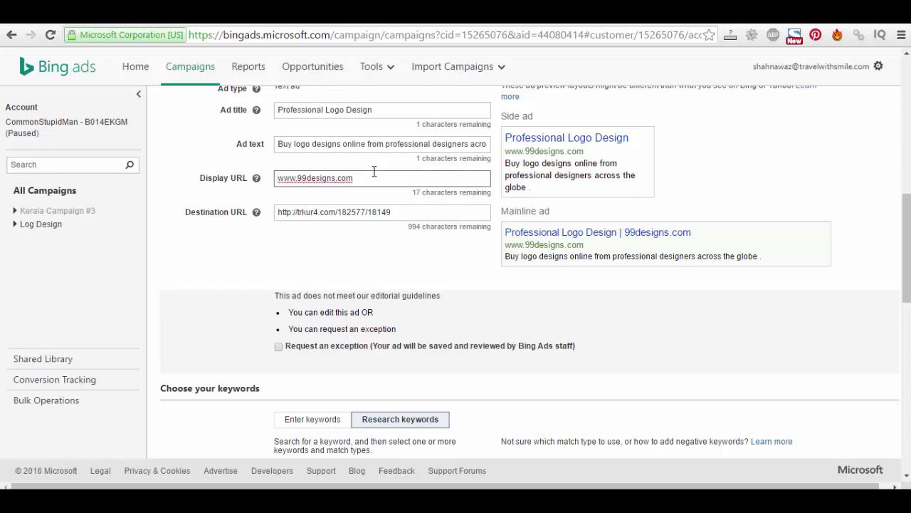
key(Home)
text(http:)
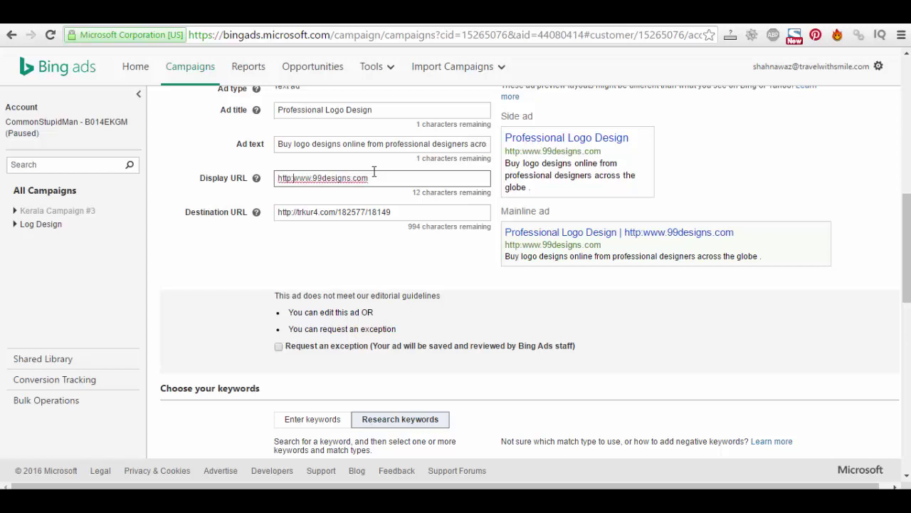
text(//)
key(BackSpace)
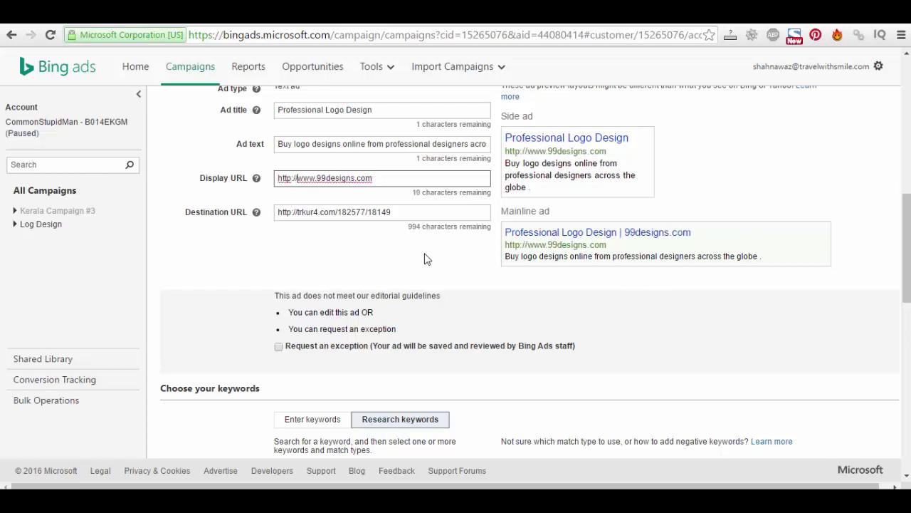
Request an editorial exception for the ad, giving the placeholder reason "sadsa sds sdsd".
click(278, 346)
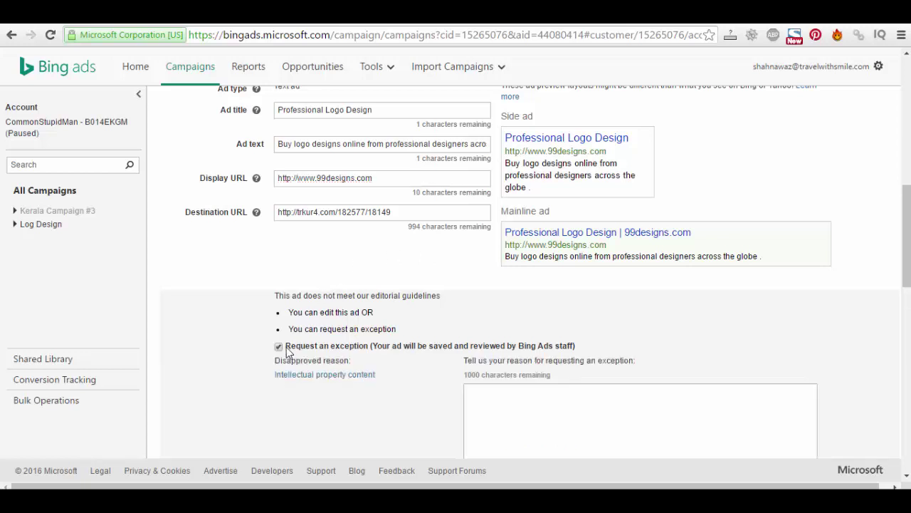
click(547, 414)
text(sadsa )
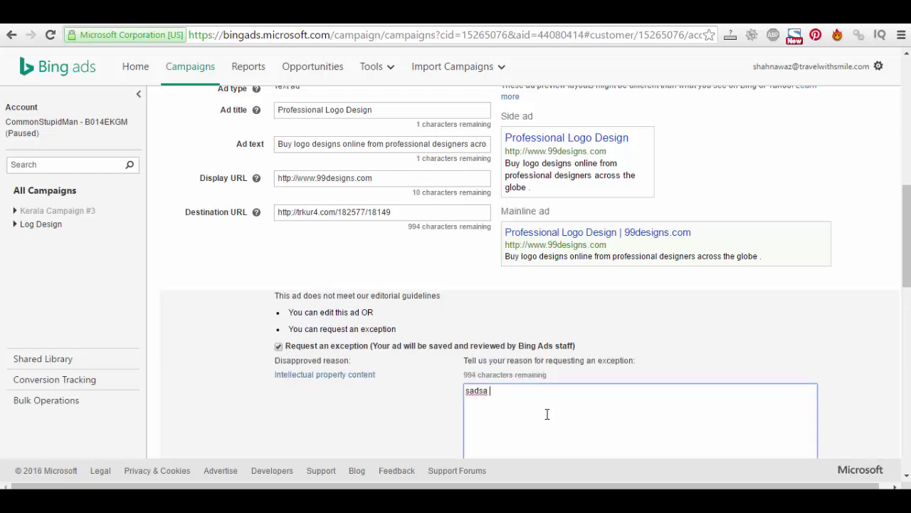
text(sds sdsd)
click(347, 269)
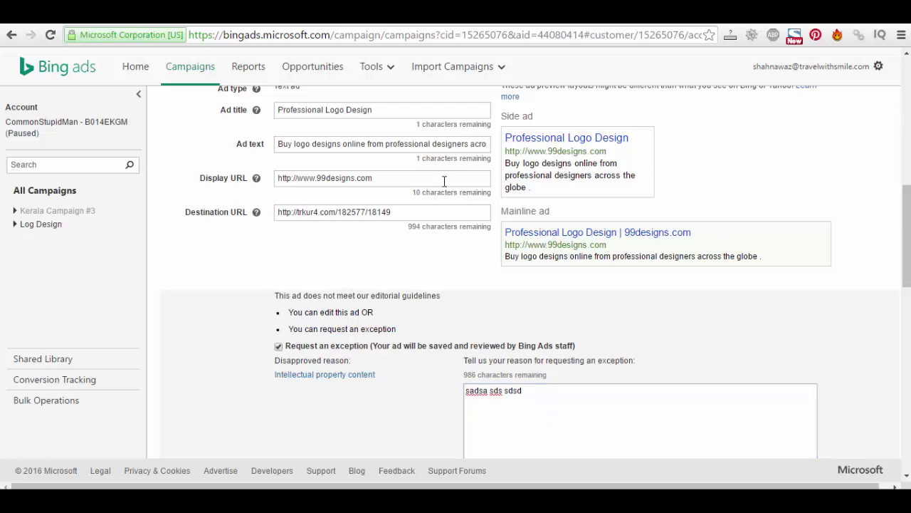
Recheck the display URL and save the campaign together with its exception request.
click(466, 182)
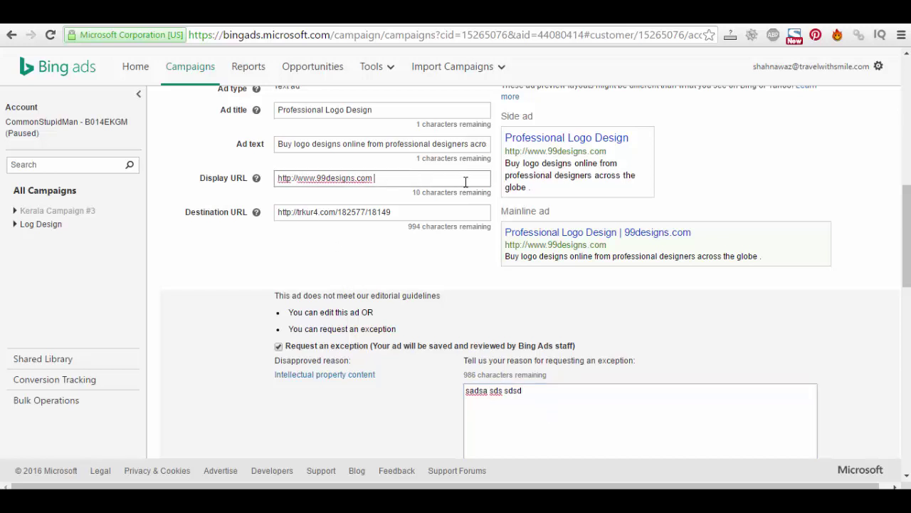
click(399, 271)
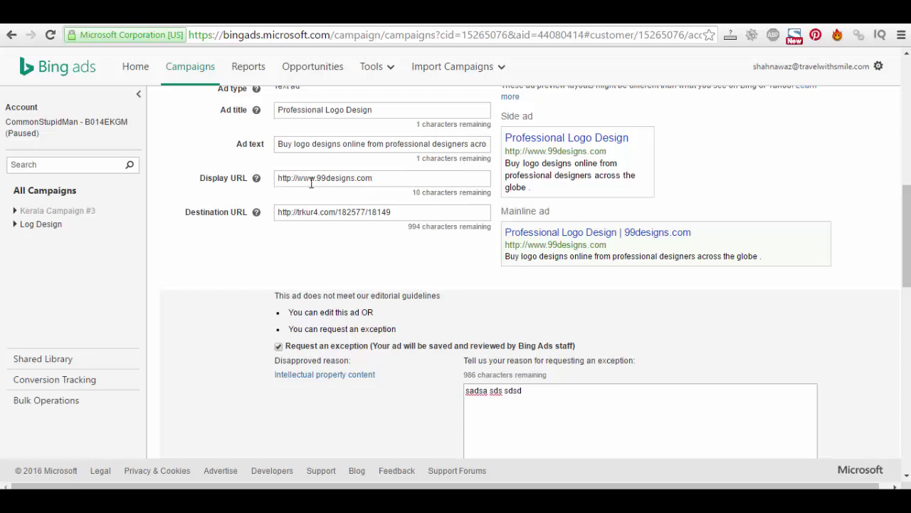
drag(383, 183, 270, 176)
click(311, 264)
scroll(467, 306, down, 3)
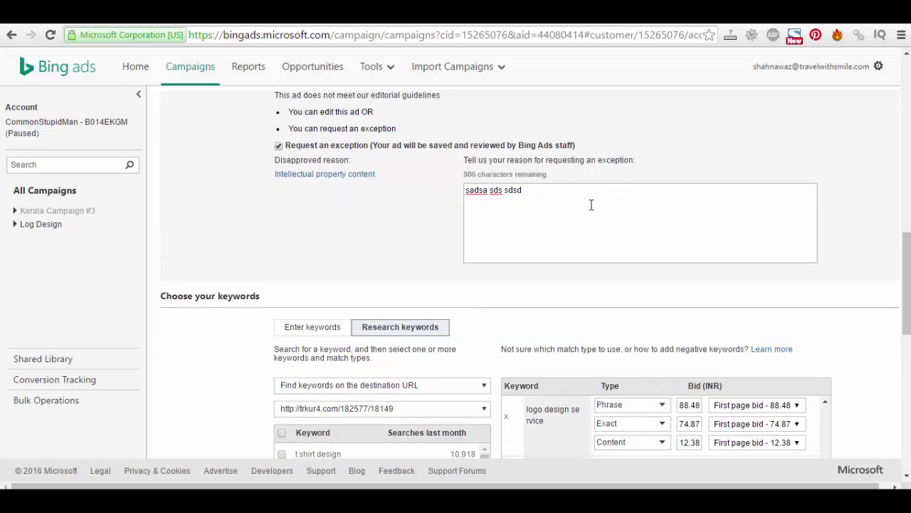
scroll(383, 227, down, 5)
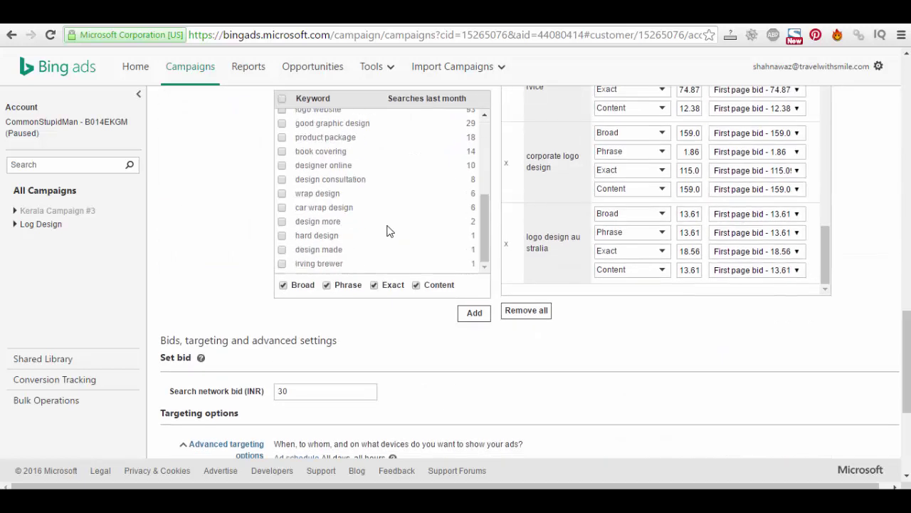
scroll(403, 383, down, 3)
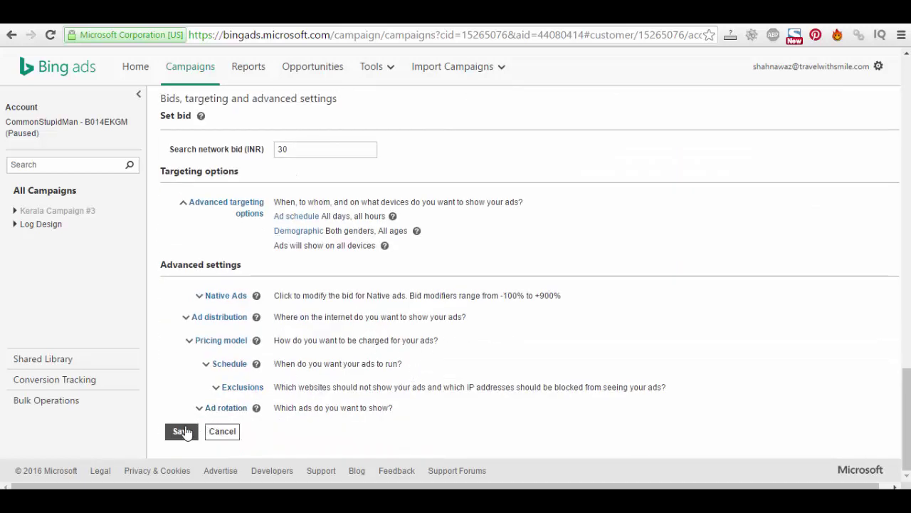
click(425, 362)
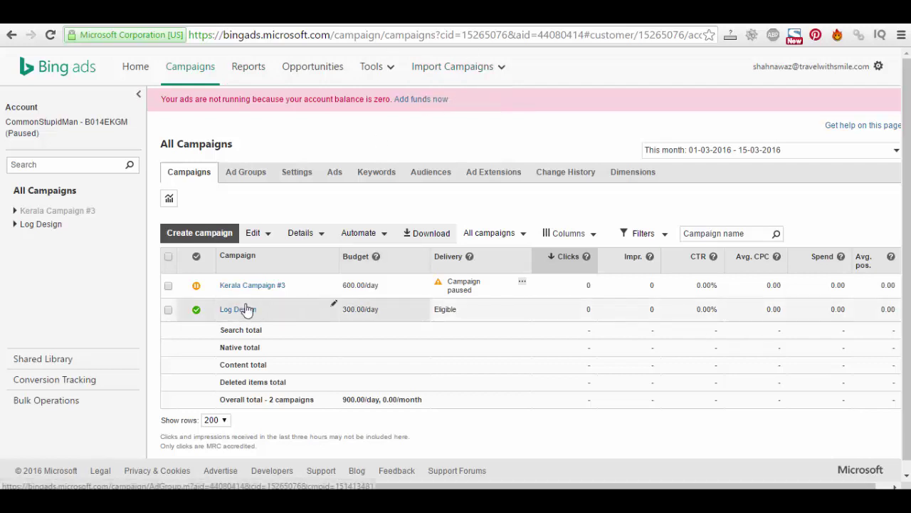
Review the campaign list, then examine the Log Design campaign's ad groups and their available edit actions.
scroll(242, 310, down, 1)
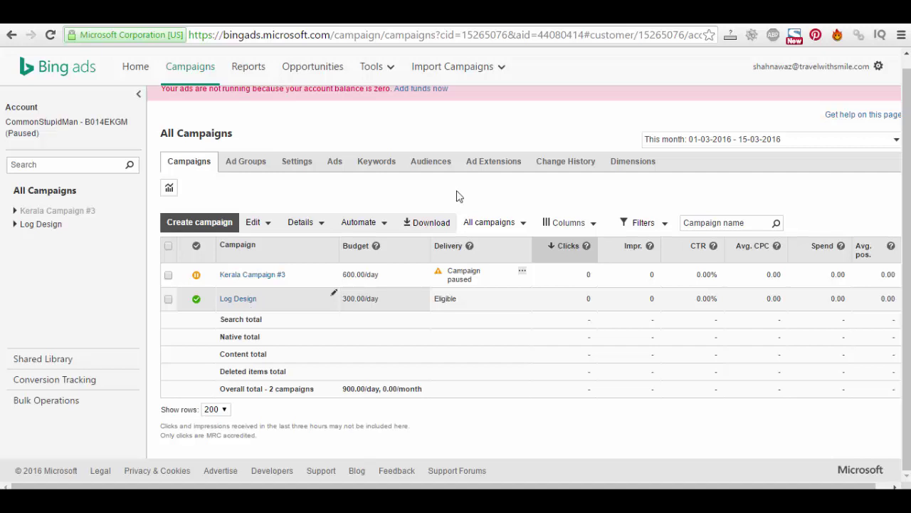
scroll(431, 118, up, 1)
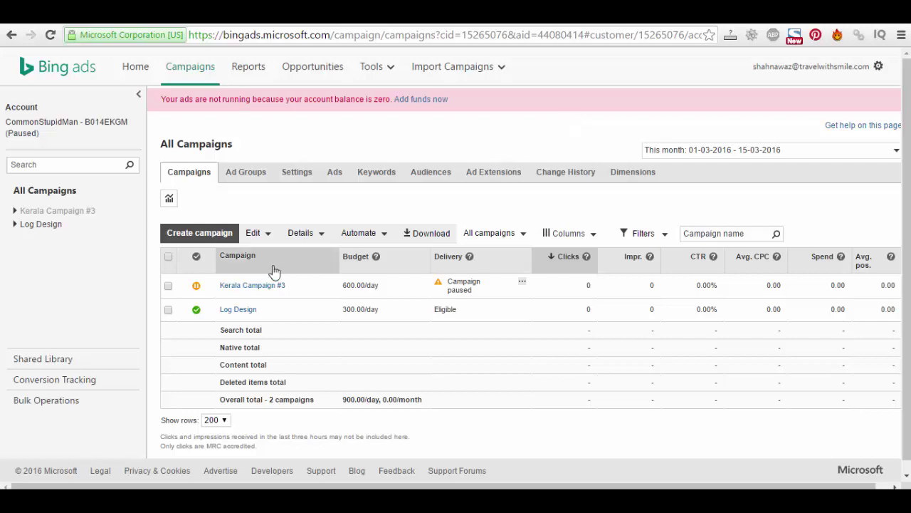
click(234, 309)
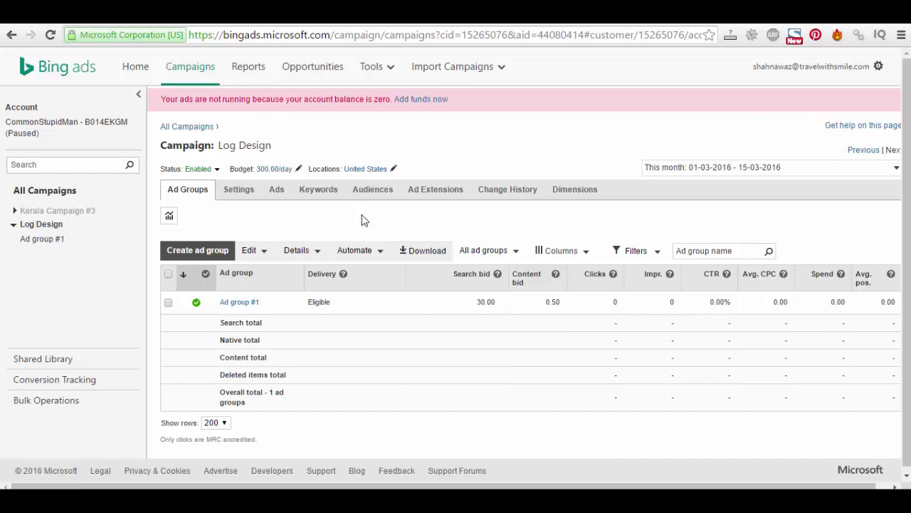
click(263, 253)
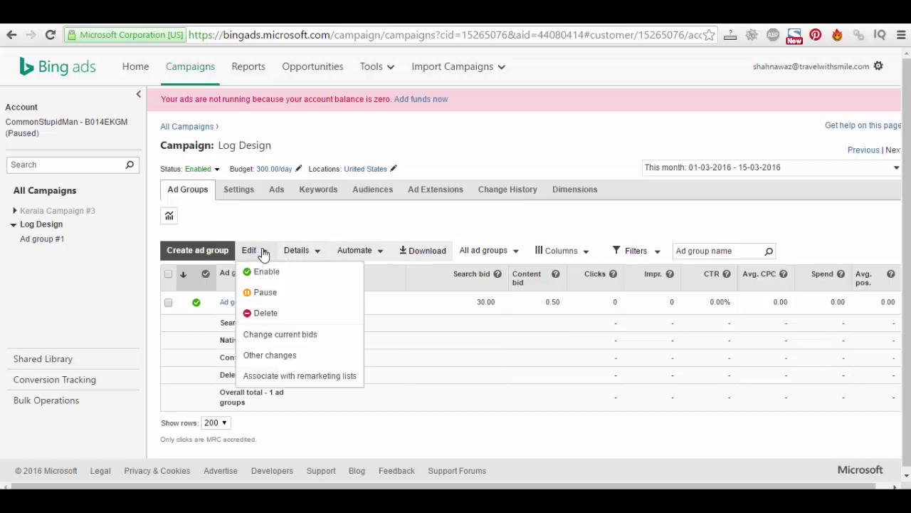
click(313, 235)
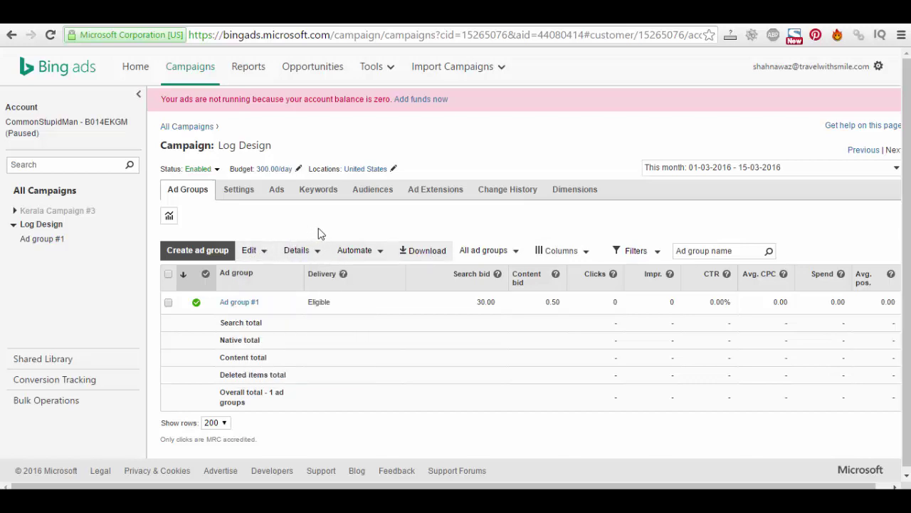
click(169, 302)
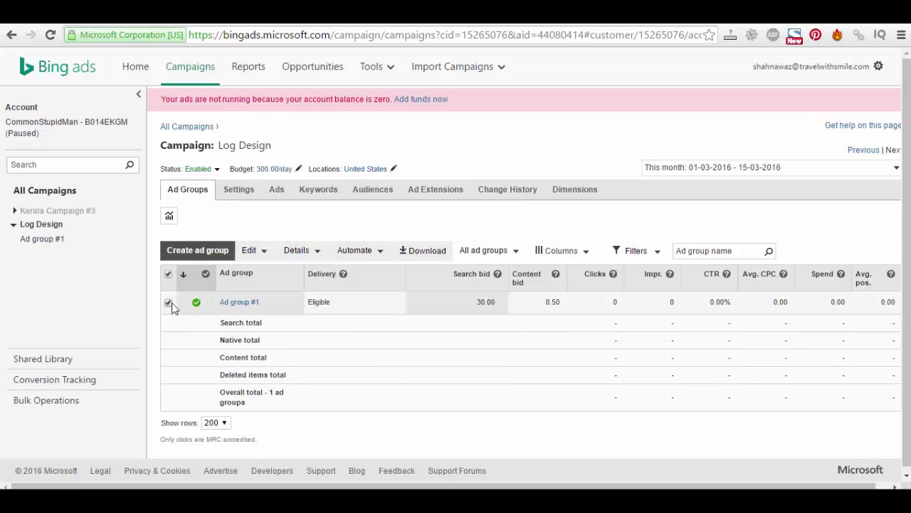
click(170, 302)
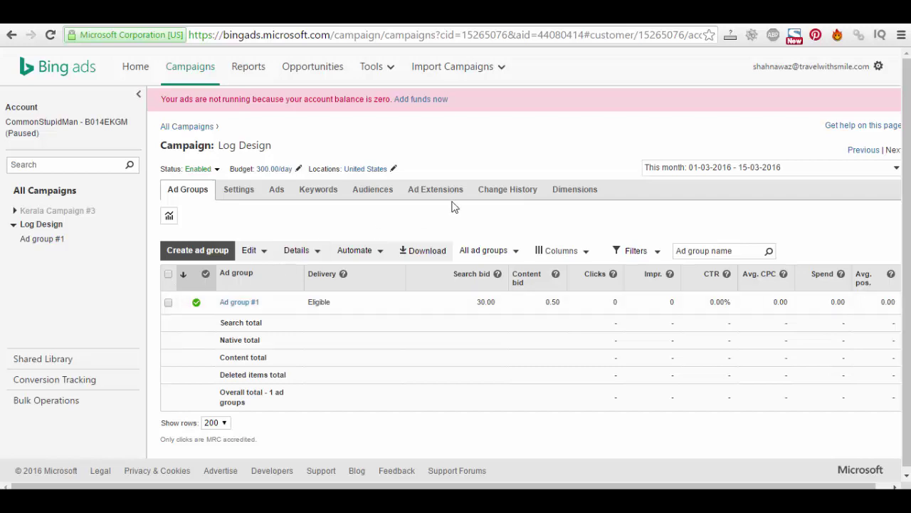
Review the Log Design campaign's settings, including budget, locations, targeting options and advanced settings.
click(257, 196)
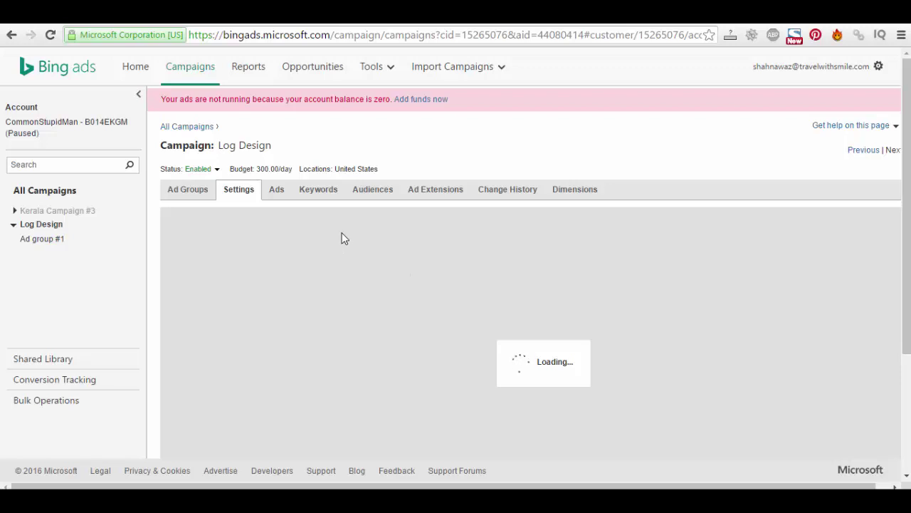
scroll(413, 235, down, 1)
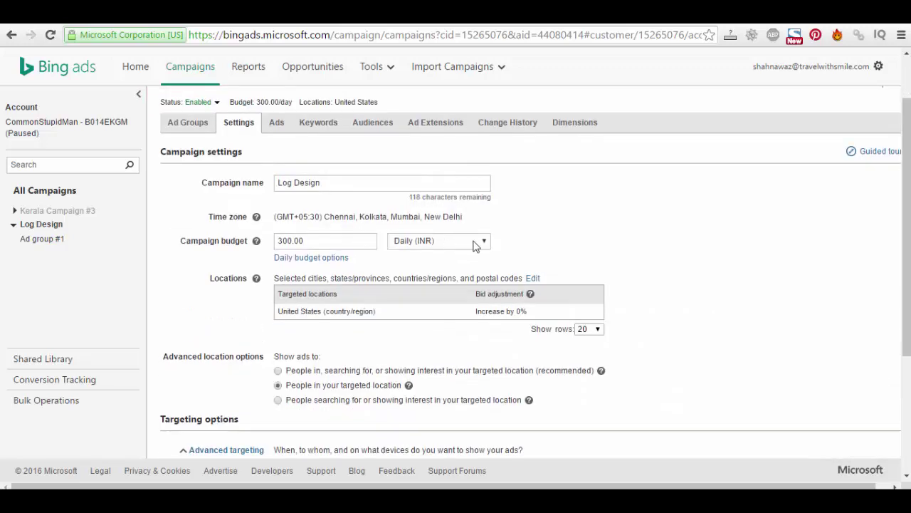
scroll(598, 220, down, 3)
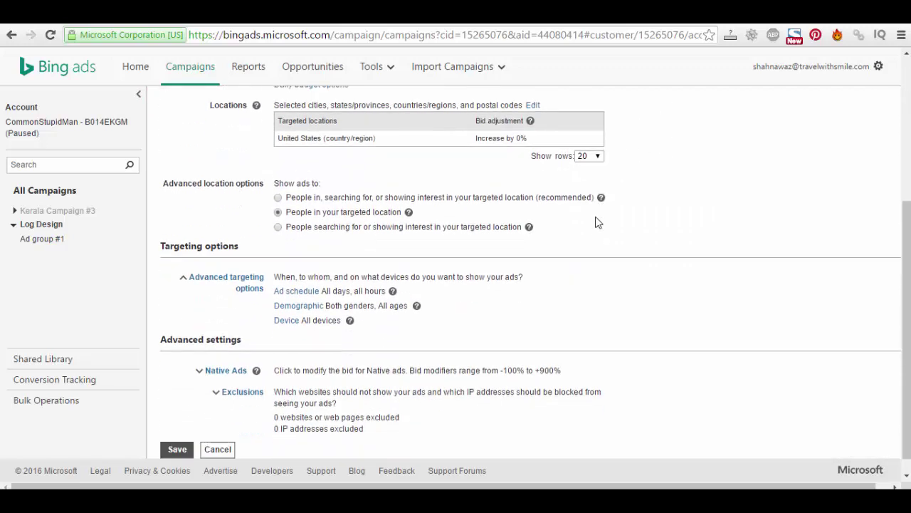
scroll(598, 221, up, 4)
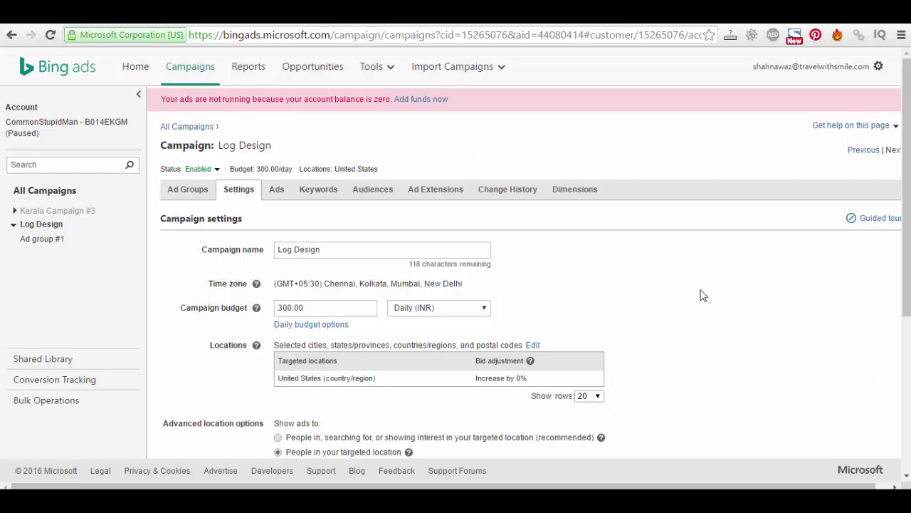
scroll(681, 373, down, 2)
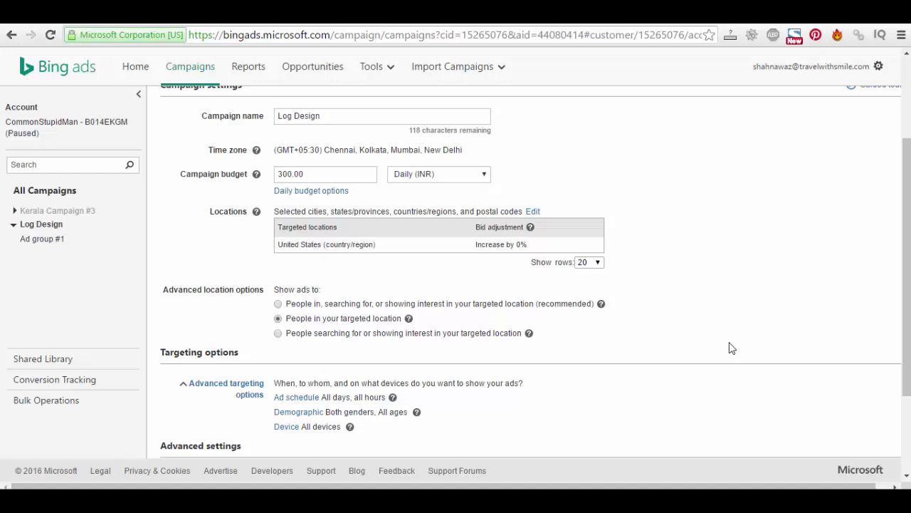
scroll(730, 346, down, 2)
scroll(731, 348, up, 4)
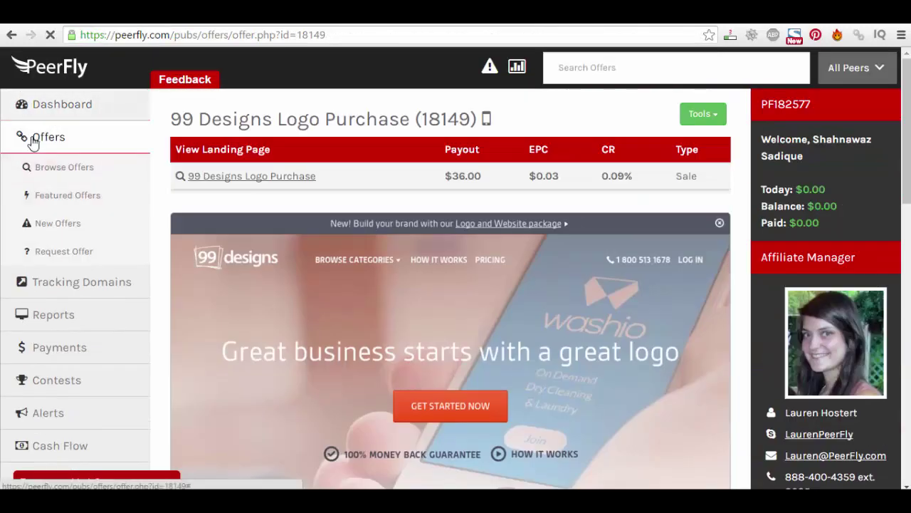
Switch between the 99 Designs Logo Purchase offer on PeerFly and the Log Design campaign settings in Bing Ads, ending on the offer.
click(32, 142)
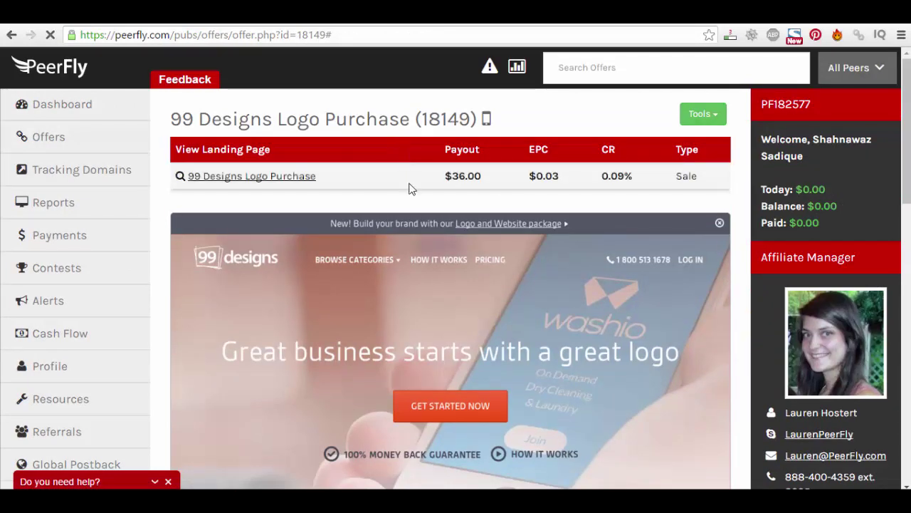
click(213, 22)
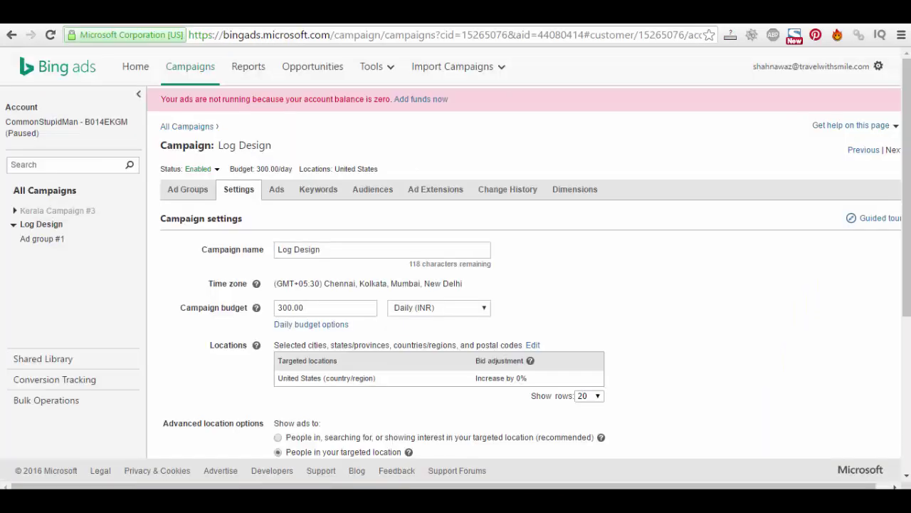
click(431, 22)
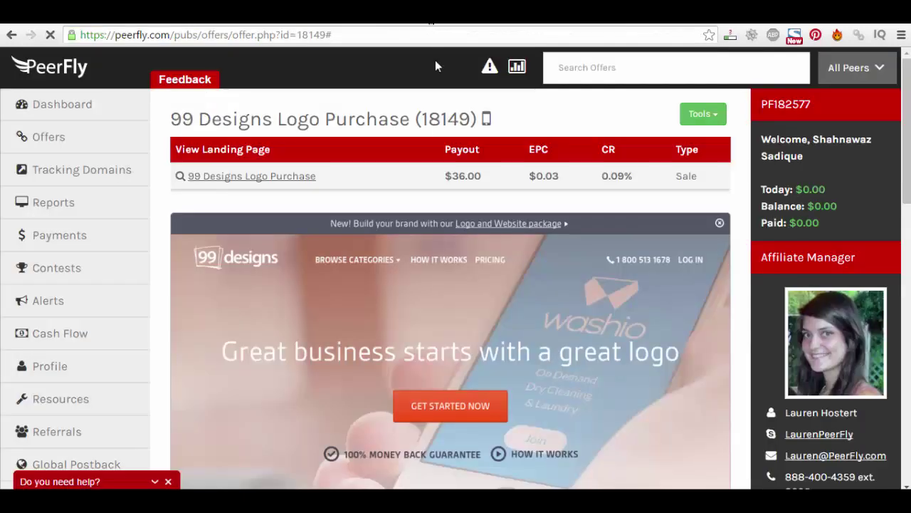